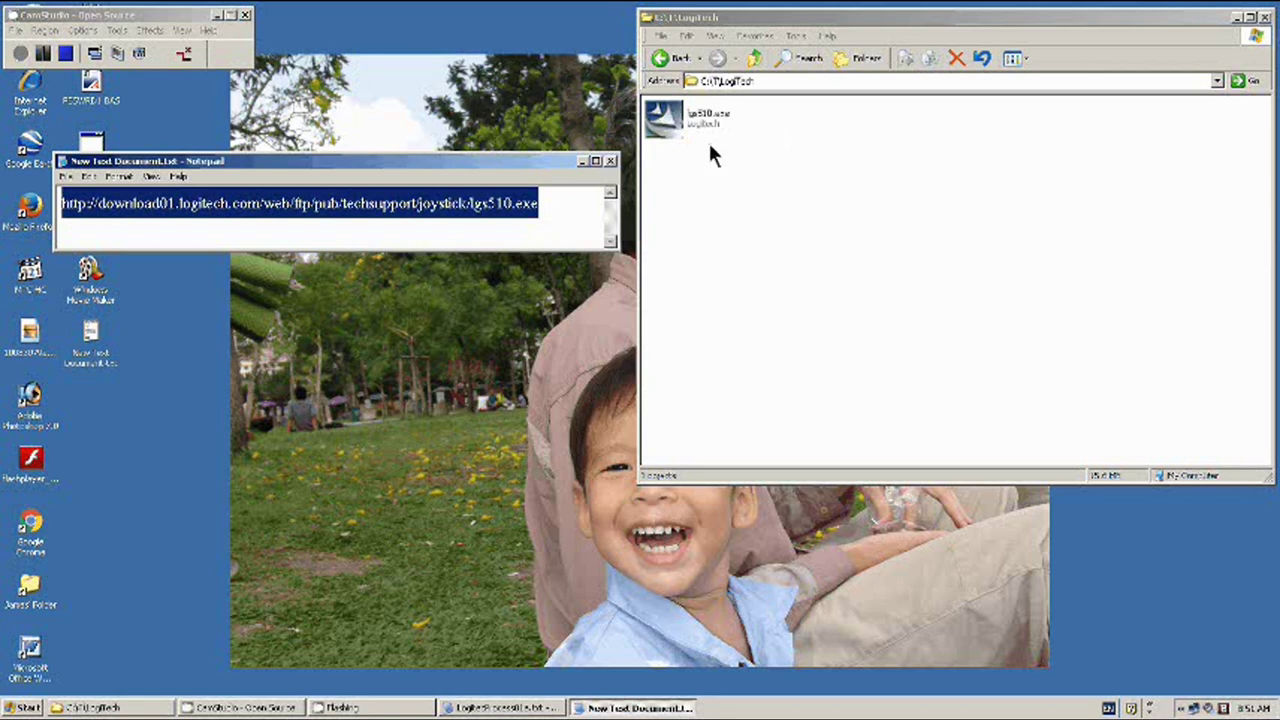
Close the Notepad document and run the lgs510.exe installer from the C:\T\LogiTech folder.
{"action": "key", "text": "alt+F4"}
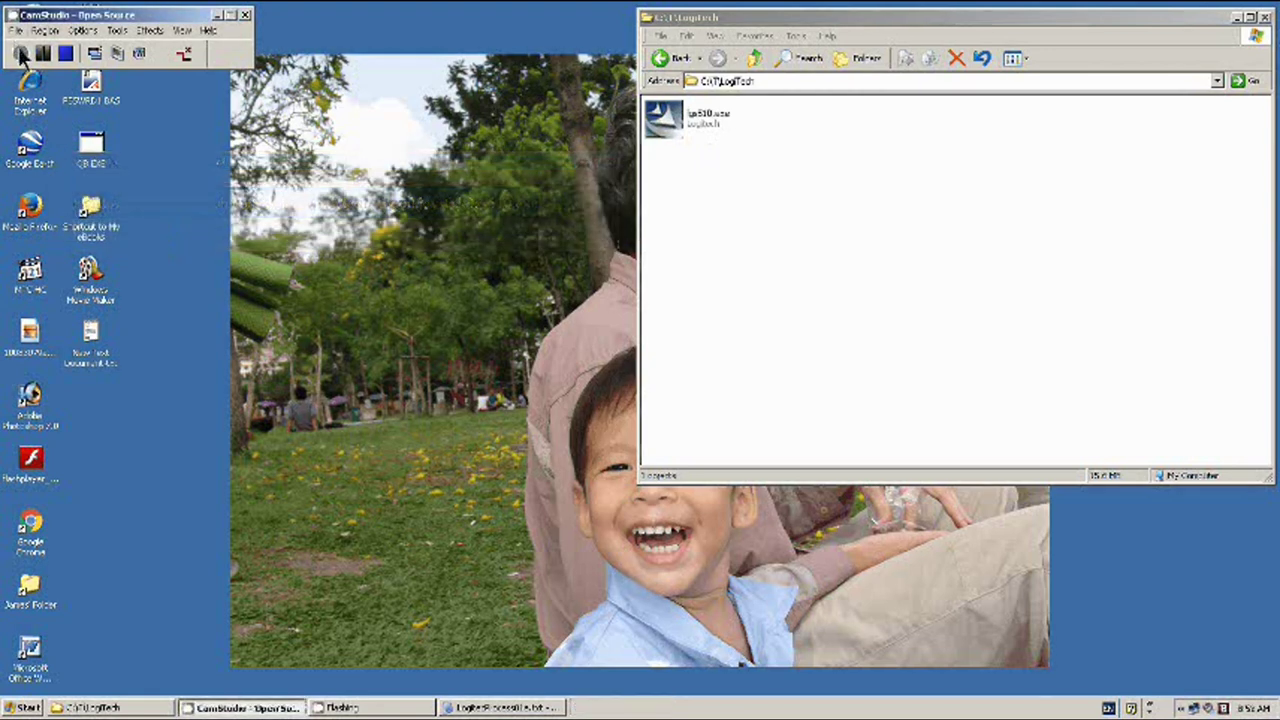
{"action": "double_click", "coordinate": [663, 126]}
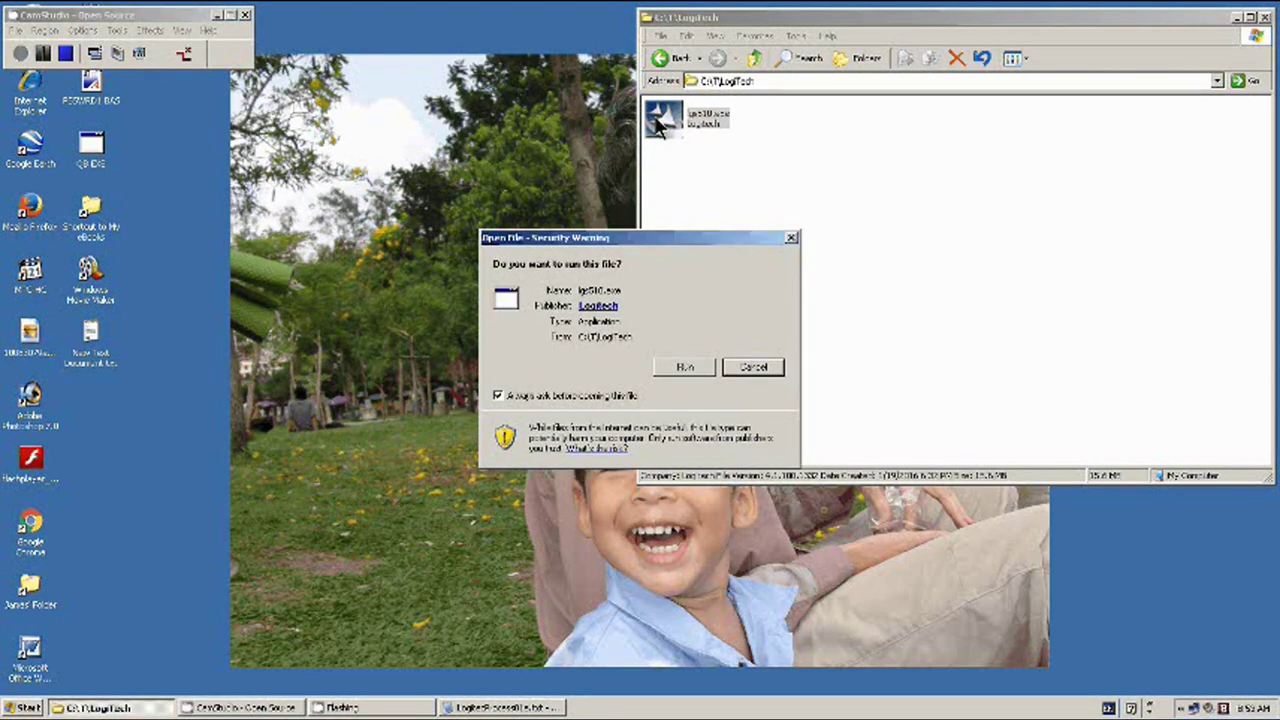
{"action": "left_click", "coordinate": [700, 367]}
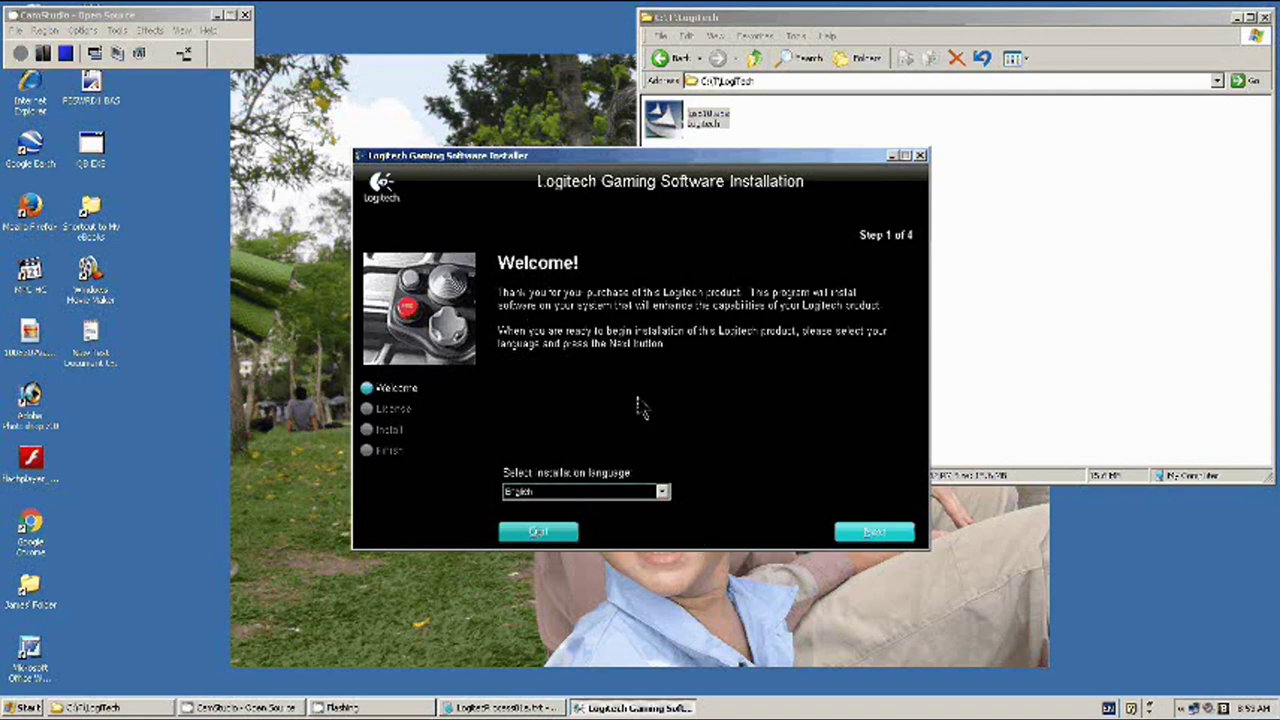
Keep English as the installation language, accept the license agreement and start the Logitech Gaming Software installation.
{"action": "left_click", "coordinate": [874, 532]}
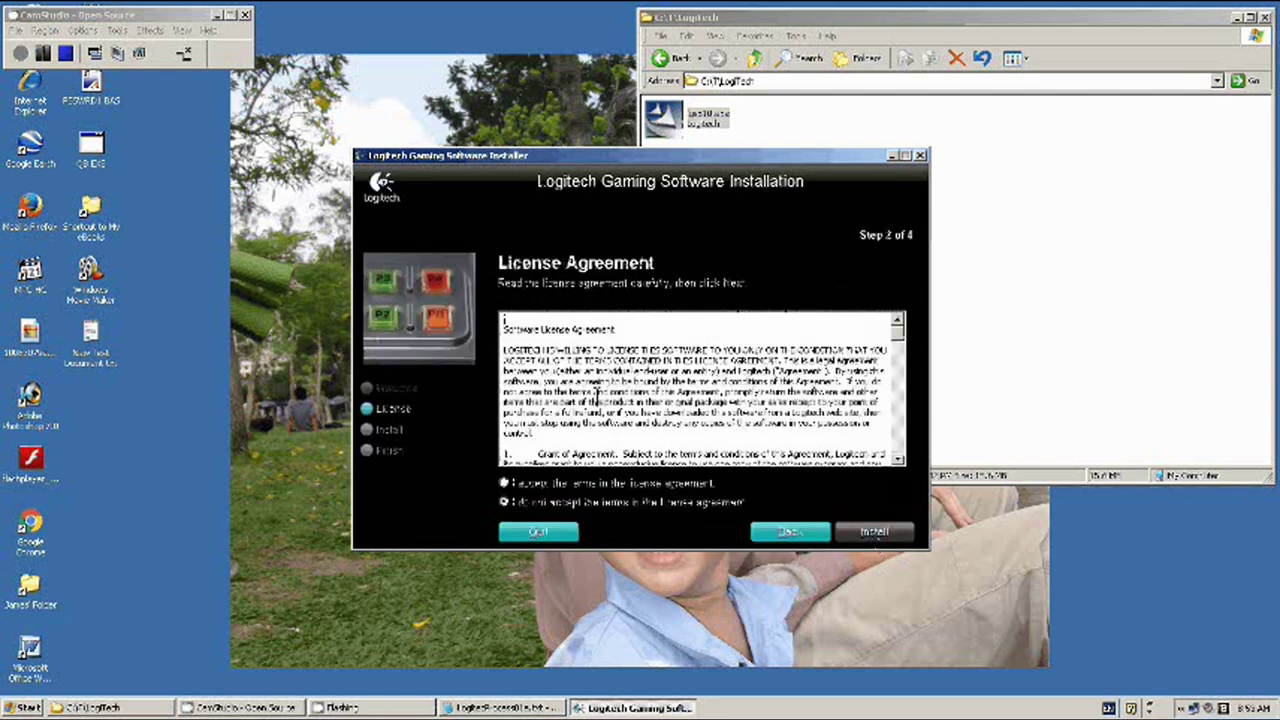
{"action": "left_click", "coordinate": [504, 483]}
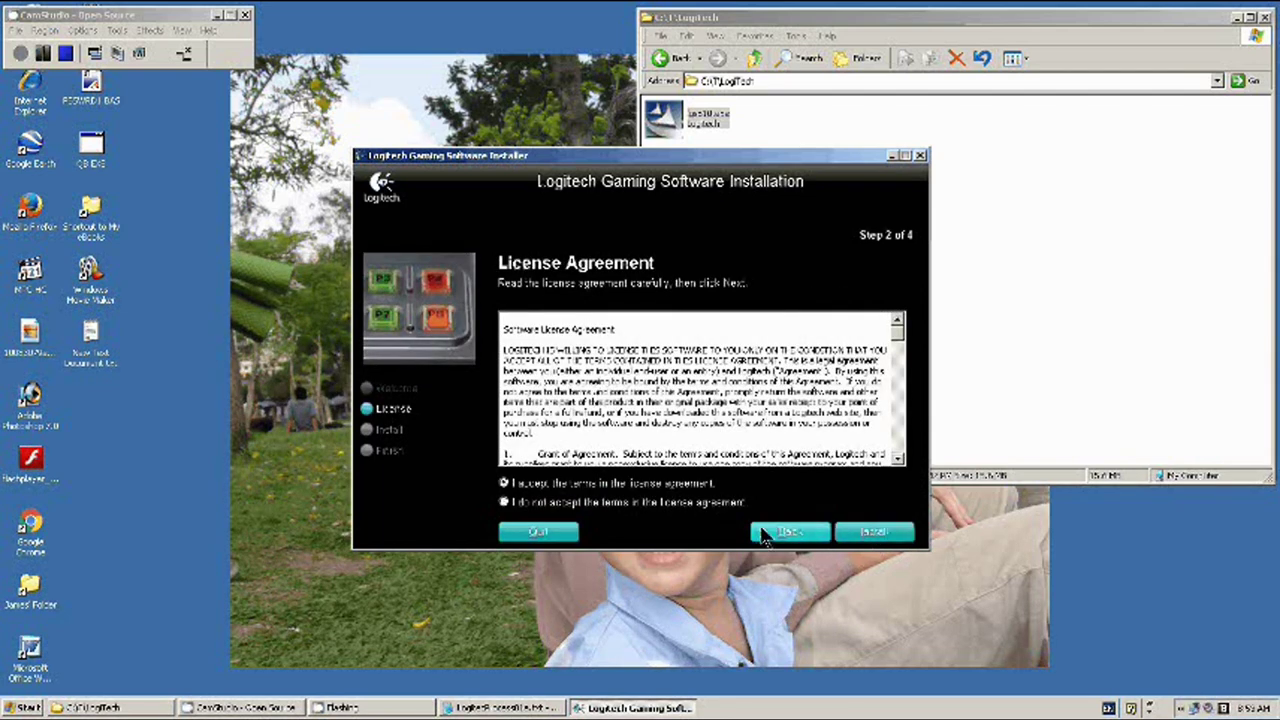
{"action": "left_click_drag", "start_coordinate": [905, 345], "coordinate": [902, 452]}
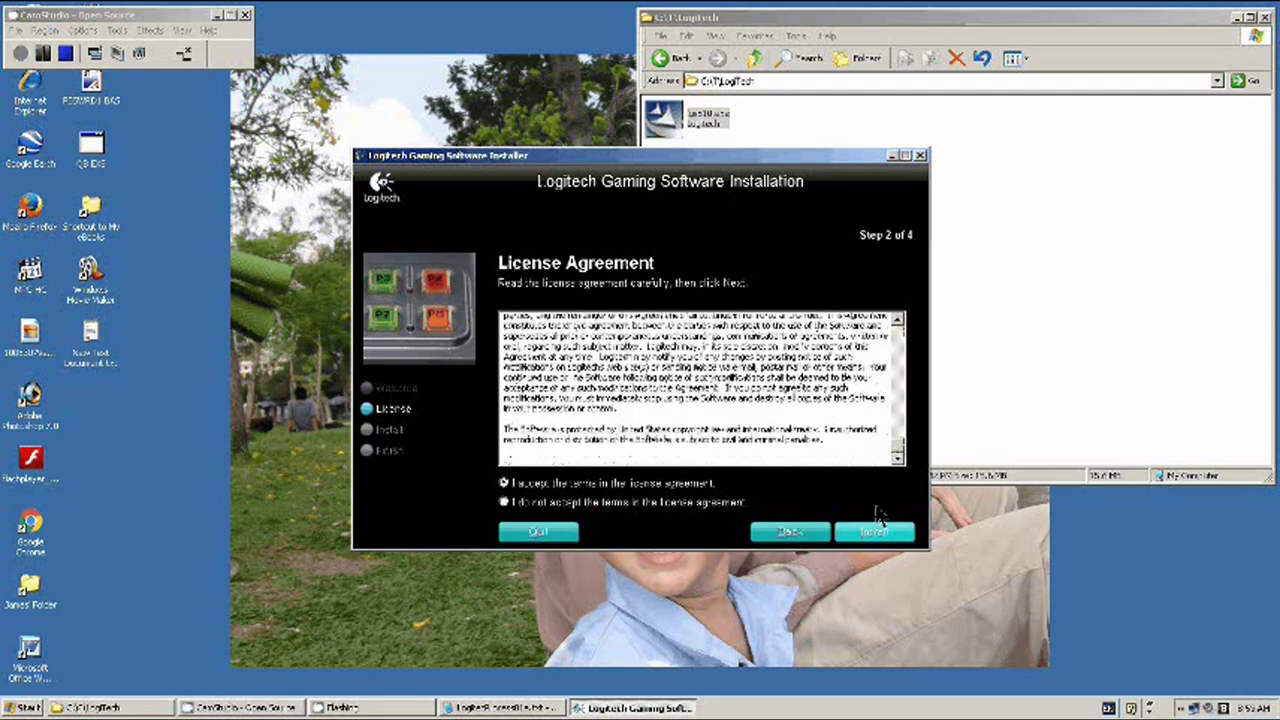
{"action": "left_click", "coordinate": [878, 532]}
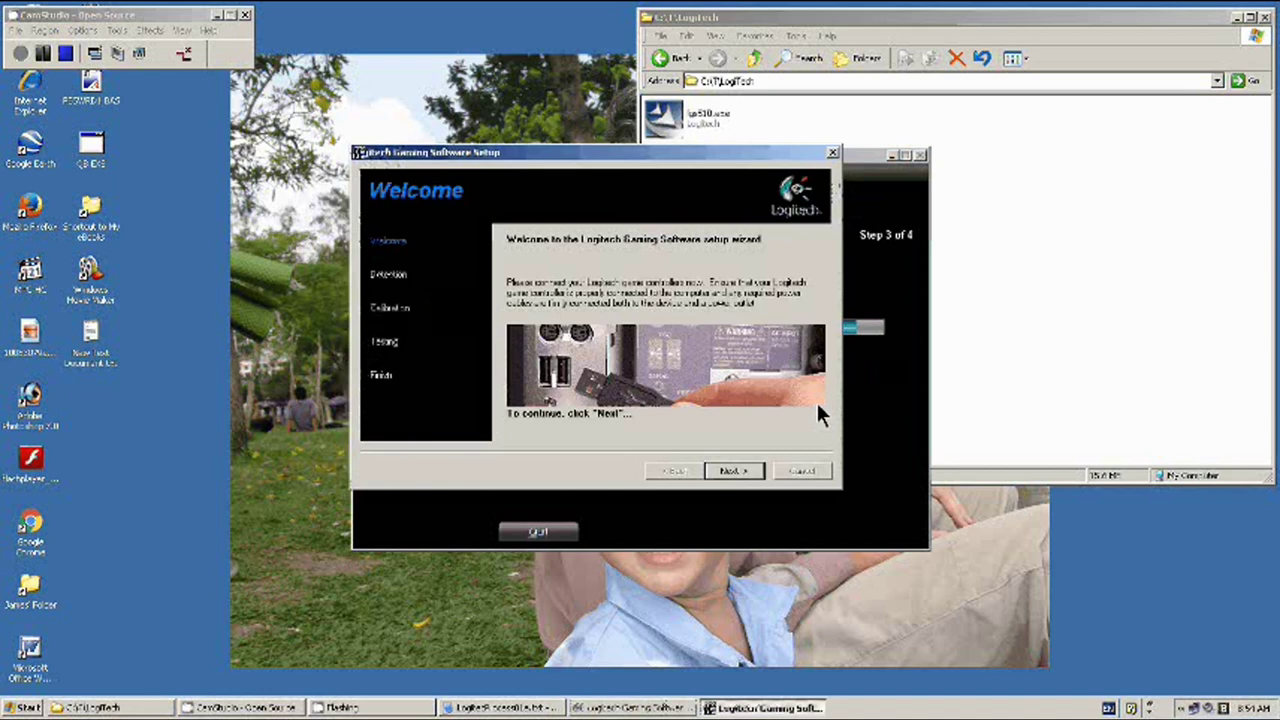
Go through controller detection, calibration and testing for the Logitech Attack 3 joystick in the setup wizard.
{"action": "left_click", "coordinate": [732, 474]}
{"action": "left_click", "coordinate": [733, 472]}
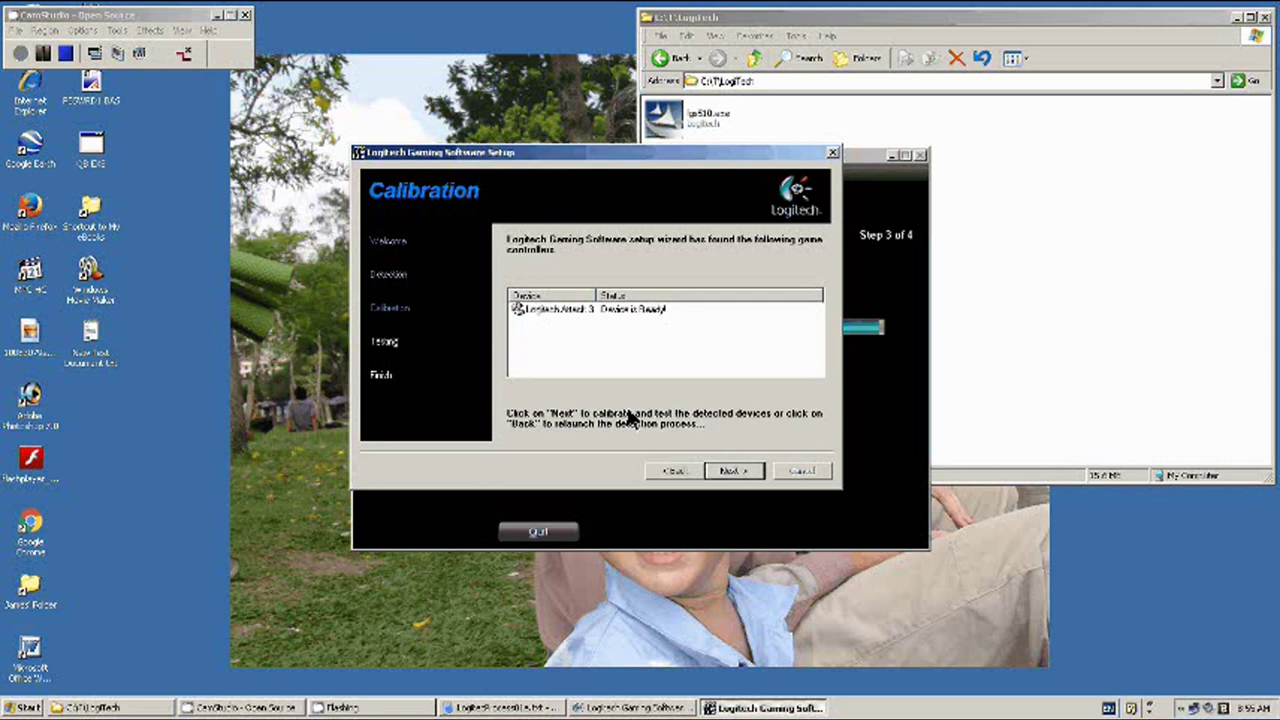
{"action": "left_click", "coordinate": [732, 468]}
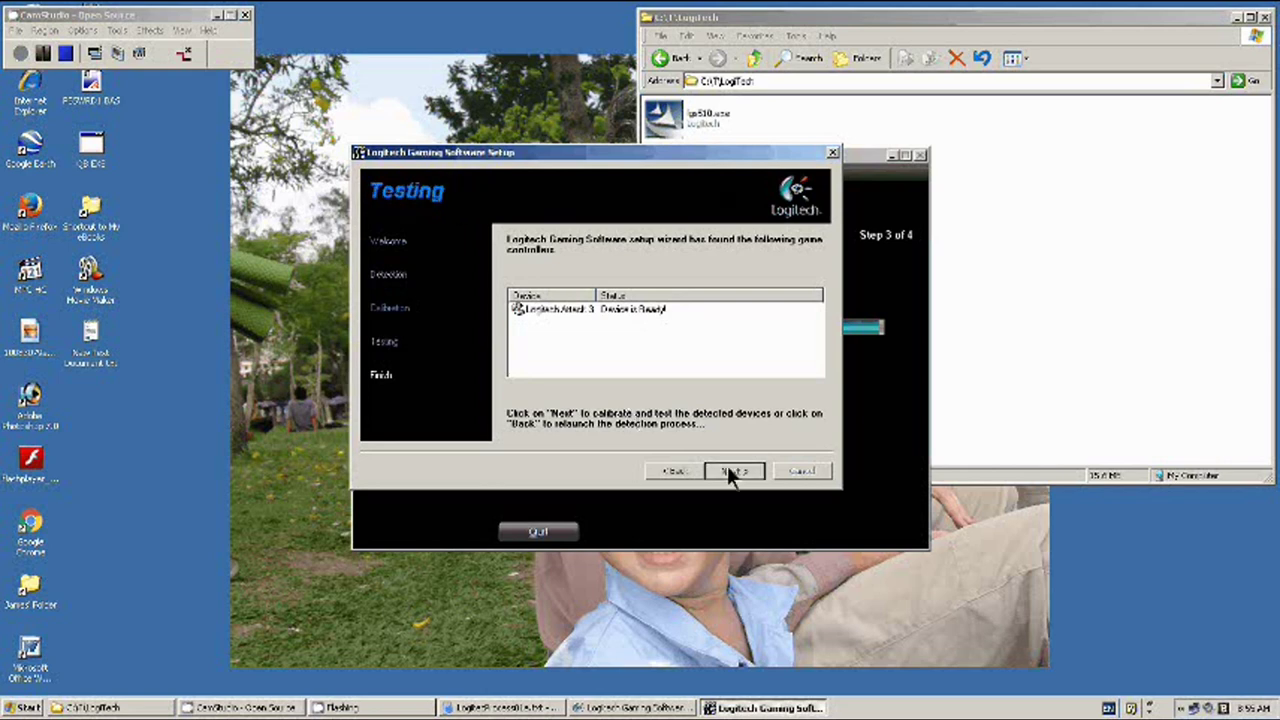
{"action": "left_click", "coordinate": [730, 472]}
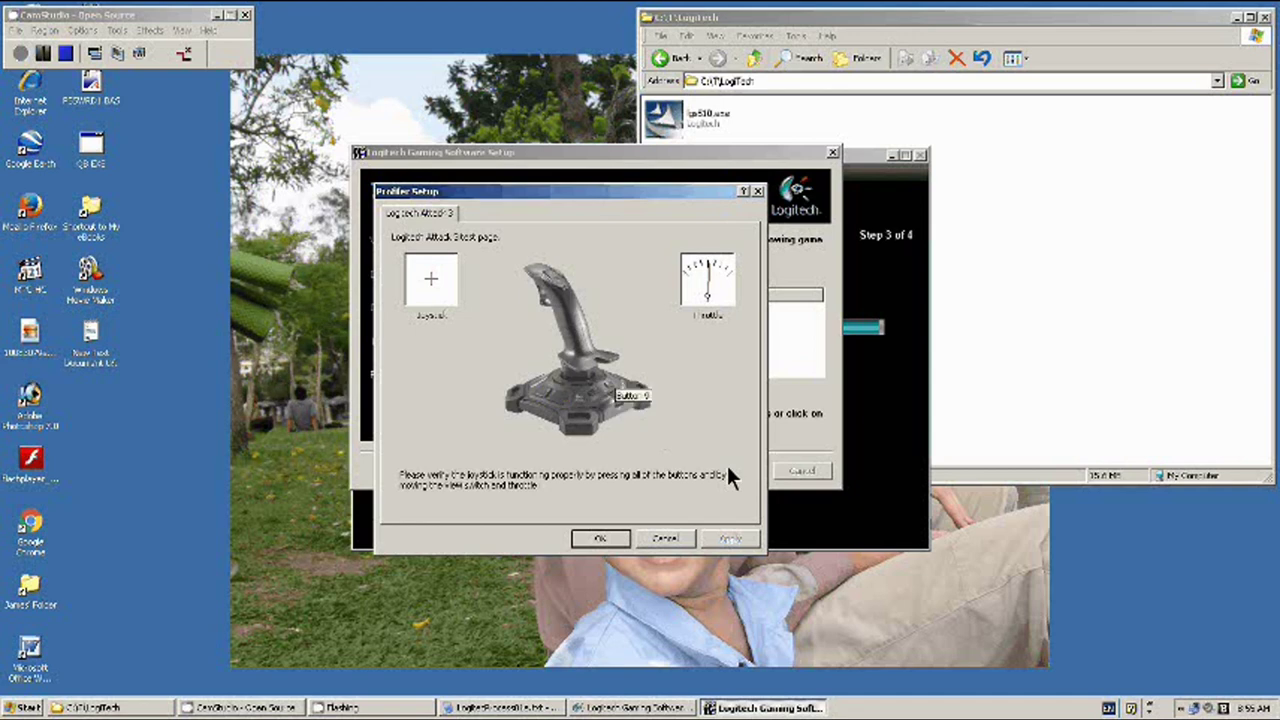
{"action": "left_click", "coordinate": [599, 539]}
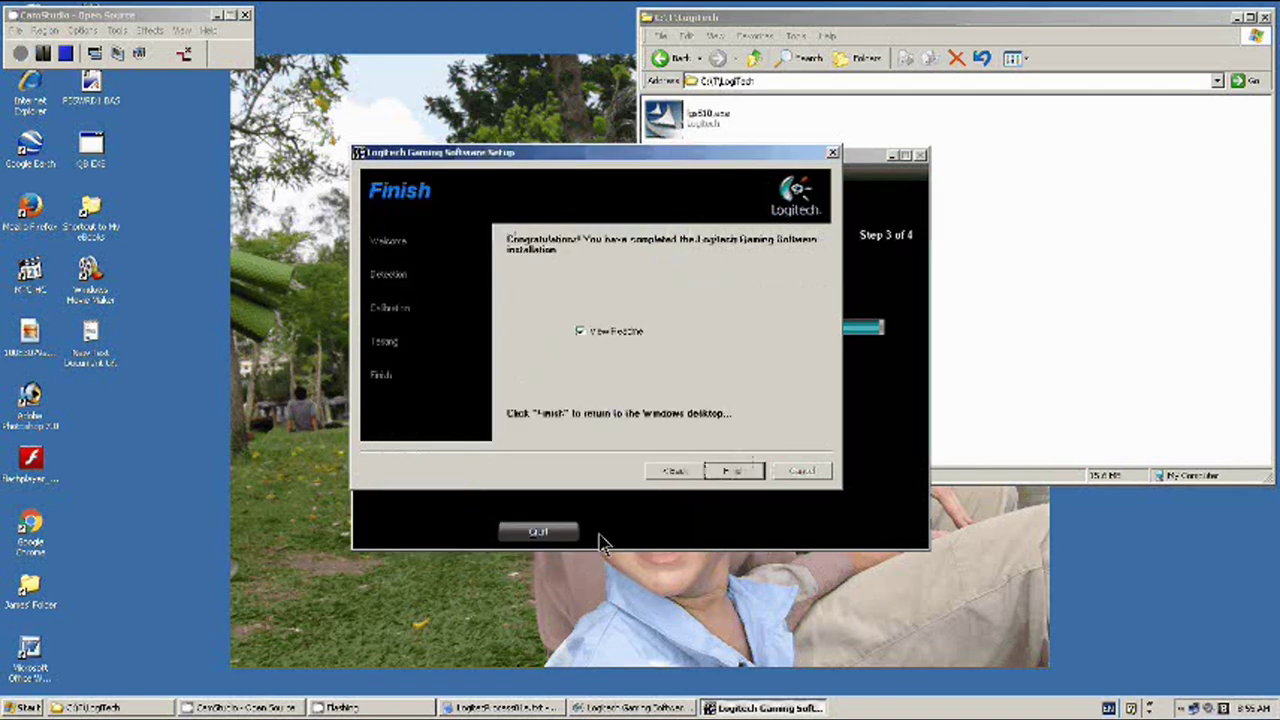
Turn off View Readme, finish the setup wizard and close the installer.
{"action": "left_click", "coordinate": [581, 332]}
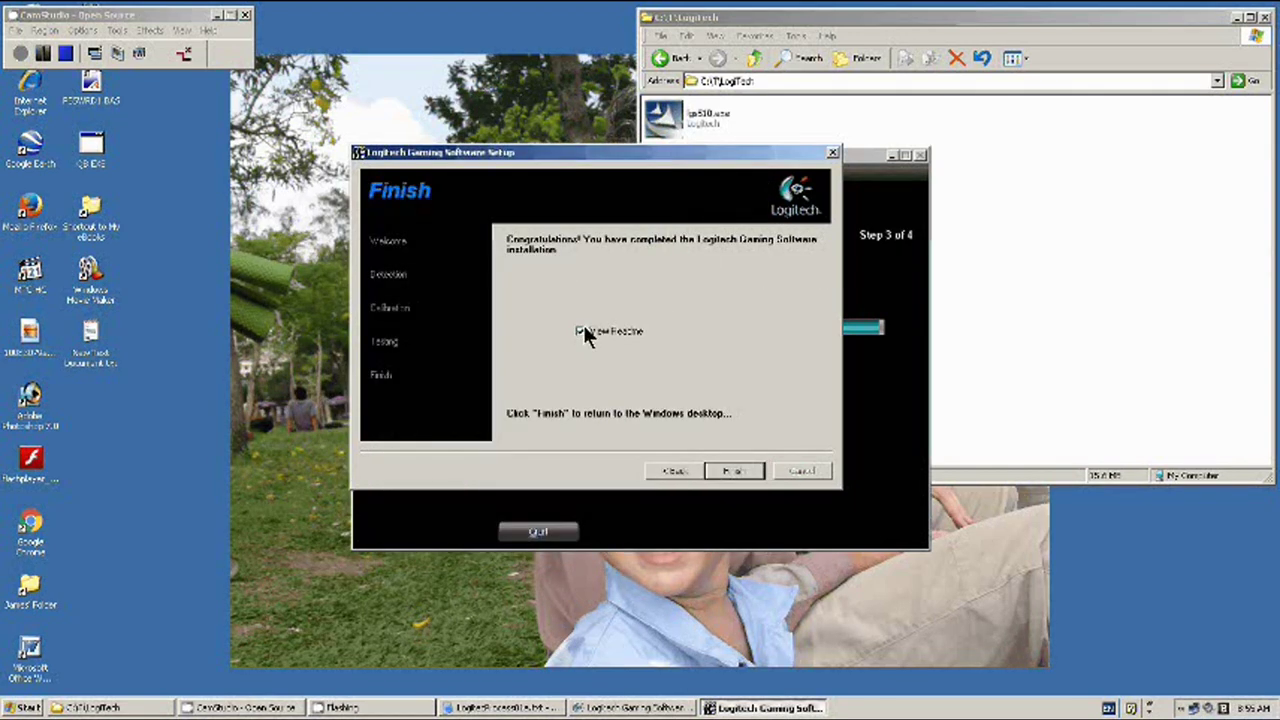
{"action": "left_click", "coordinate": [735, 470]}
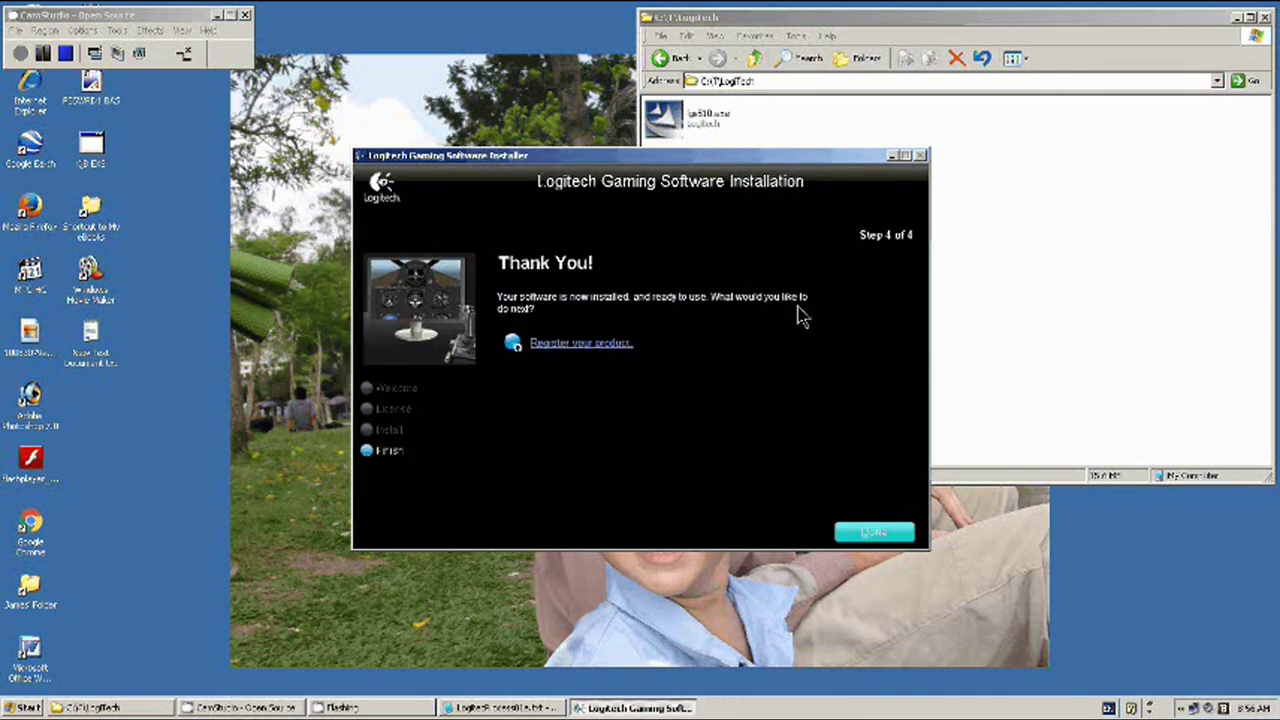
{"action": "left_click", "coordinate": [884, 533]}
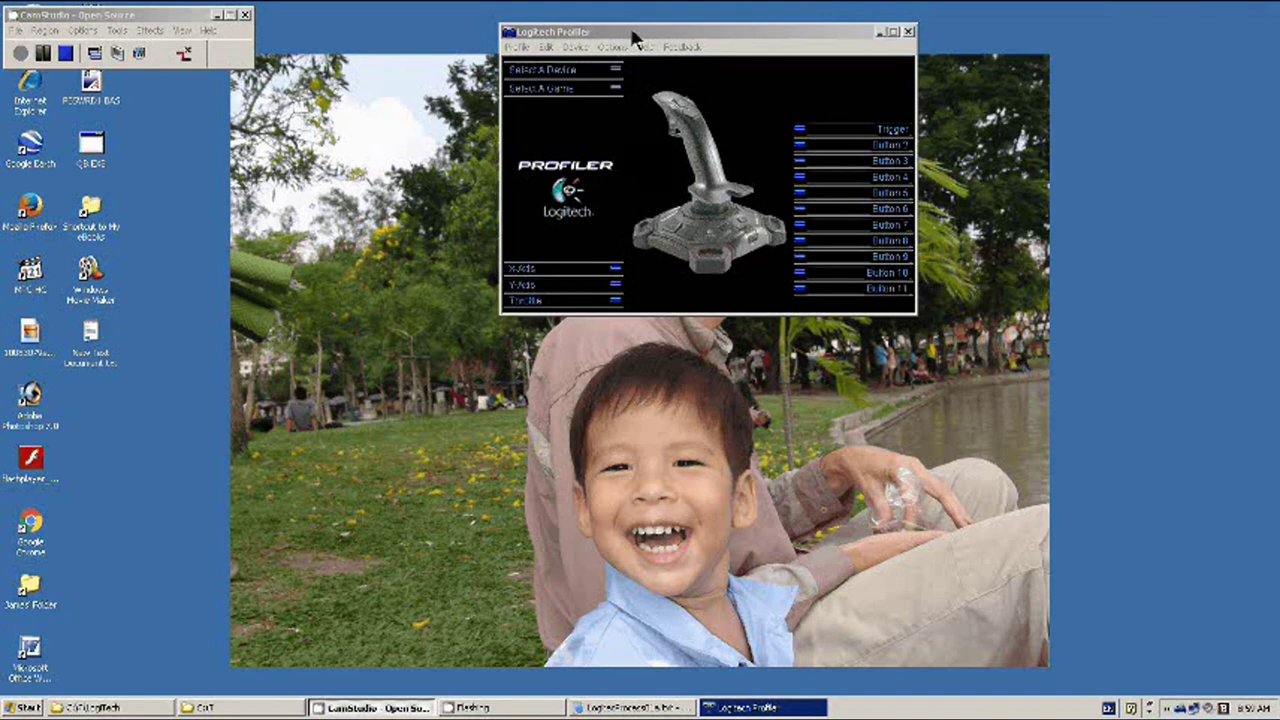
Select the Attack 3 USB device in Logitech Profiler and start a new game profile named TankiOnline01.
{"action": "left_click", "coordinate": [615, 70]}
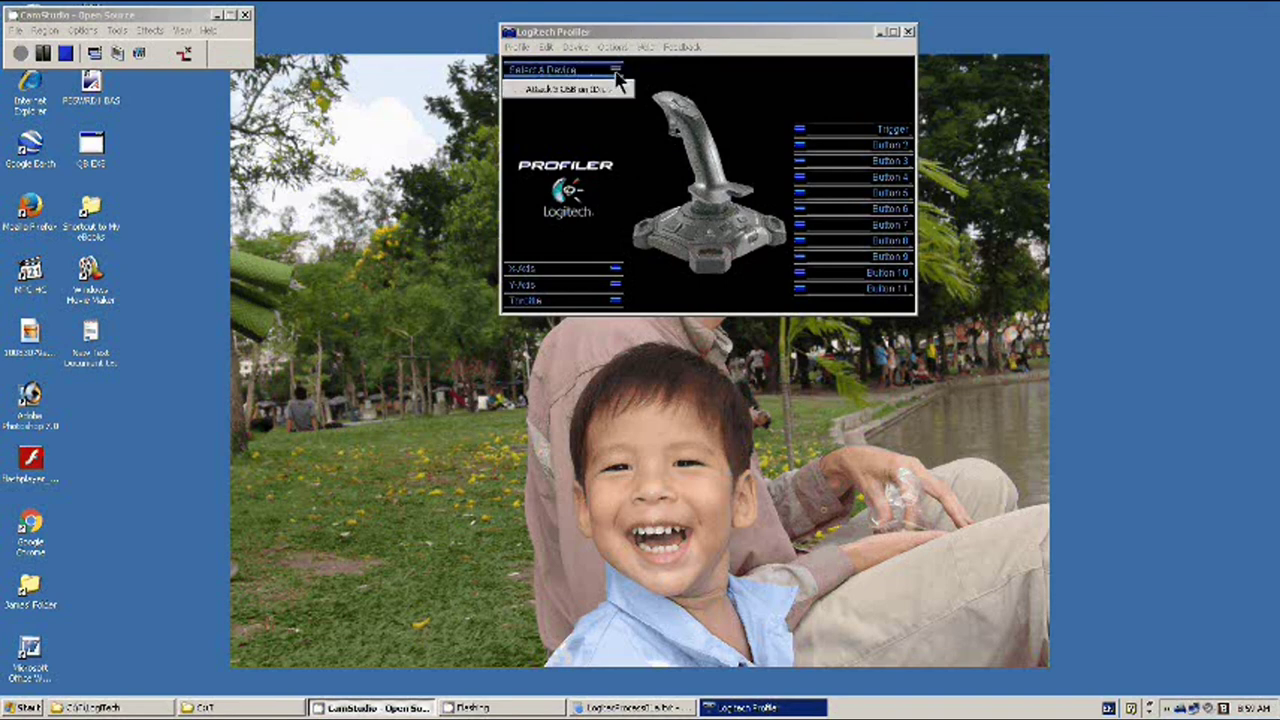
{"action": "left_click", "coordinate": [605, 89]}
{"action": "left_click", "coordinate": [620, 88]}
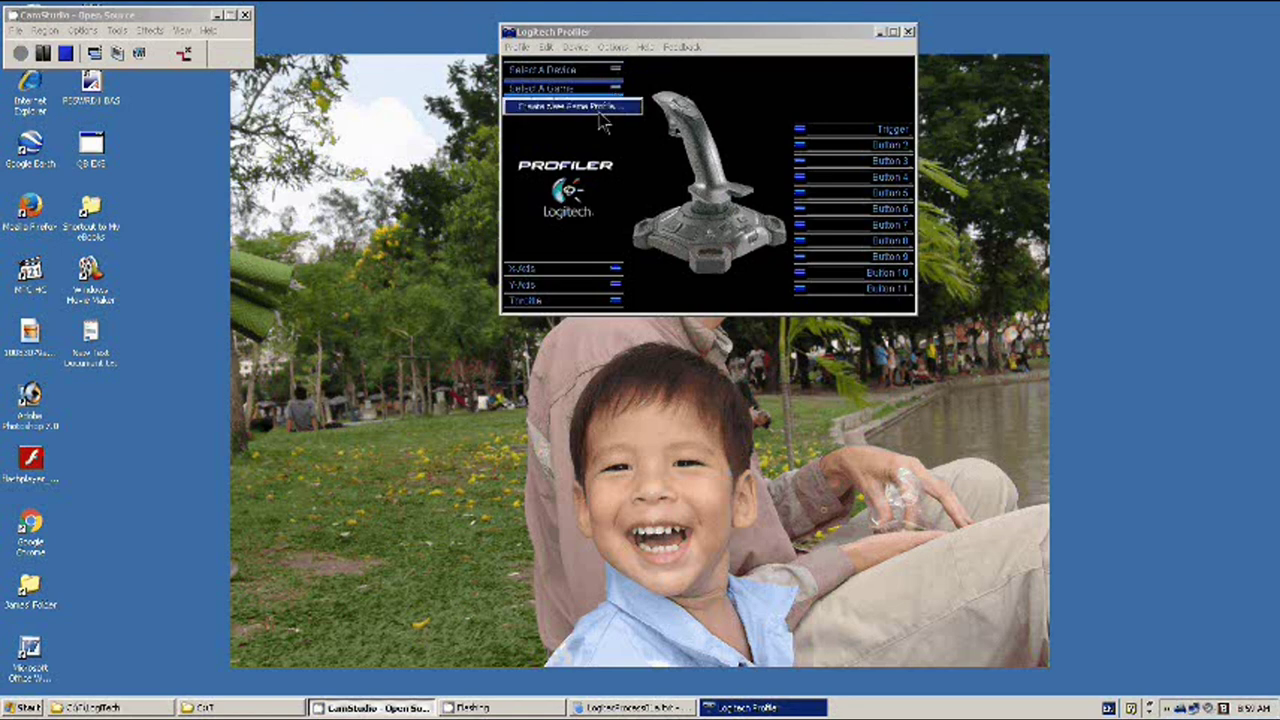
{"action": "left_click", "coordinate": [599, 114]}
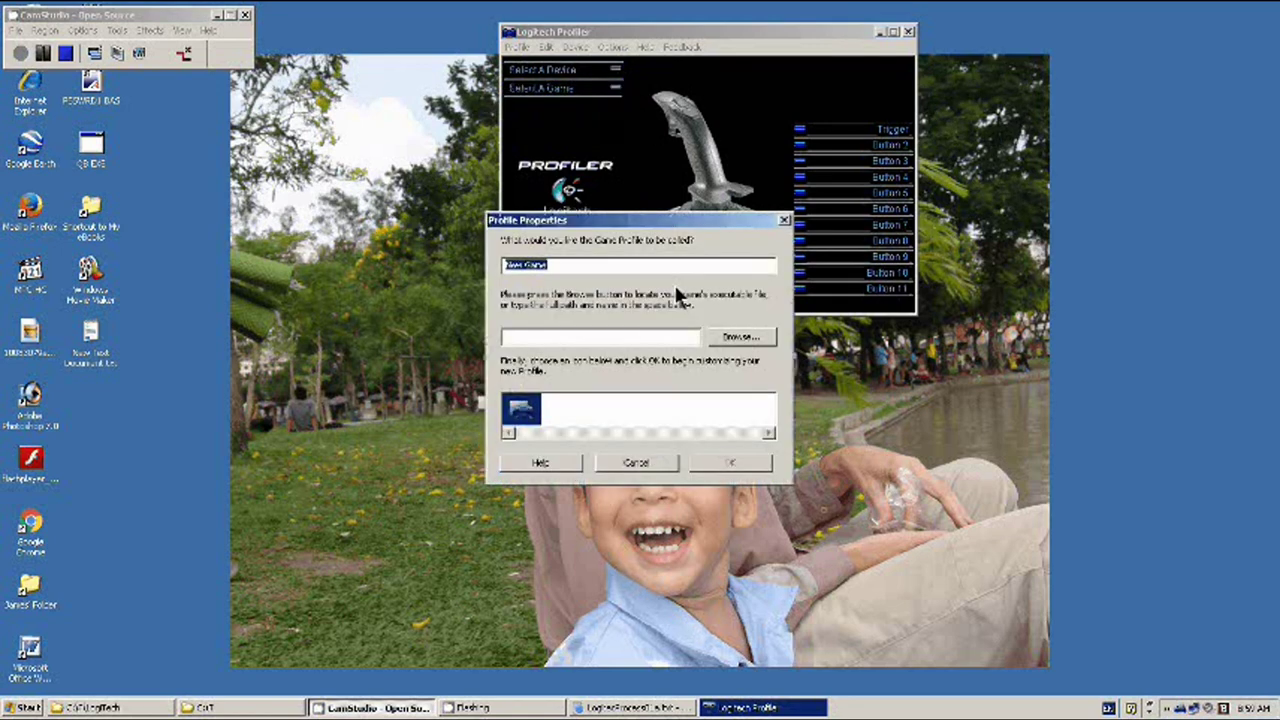
{"action": "type", "text": "Tast Griine()"}
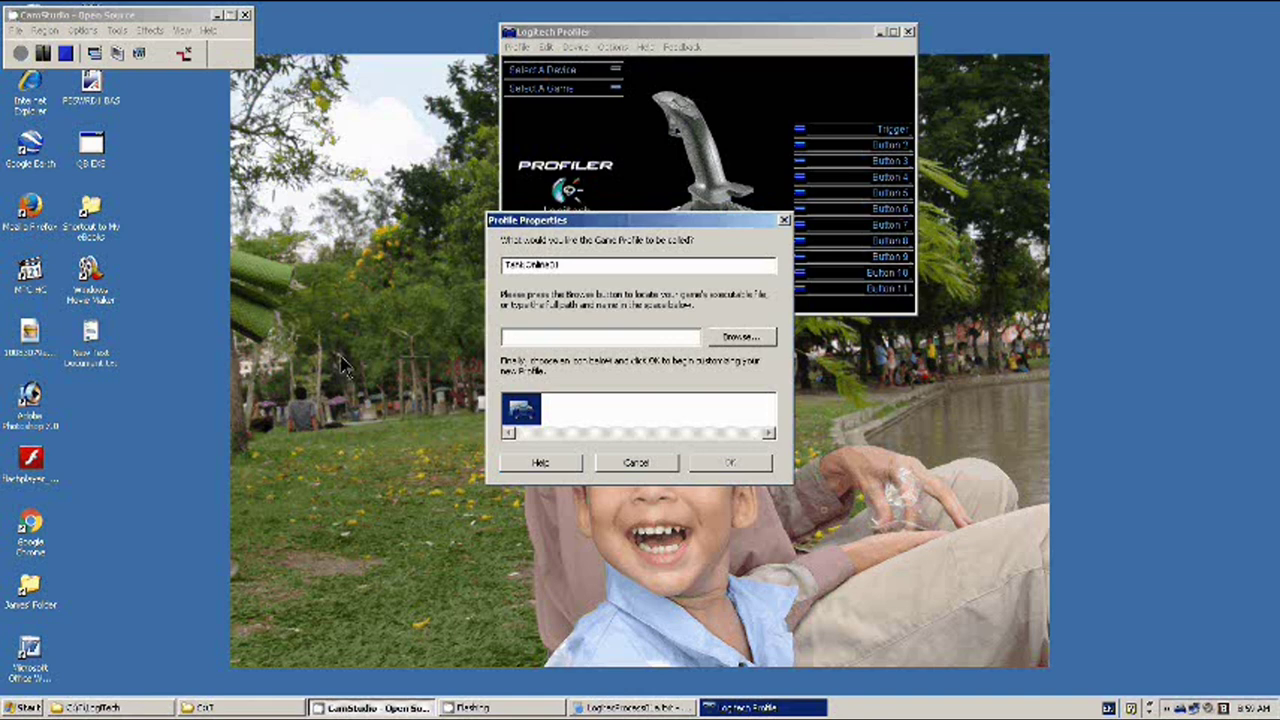
Create a new text document in the C:\T\LogiTech folder and name it Fake.exe, accepting the extension change.
{"action": "left_click", "coordinate": [150, 708]}
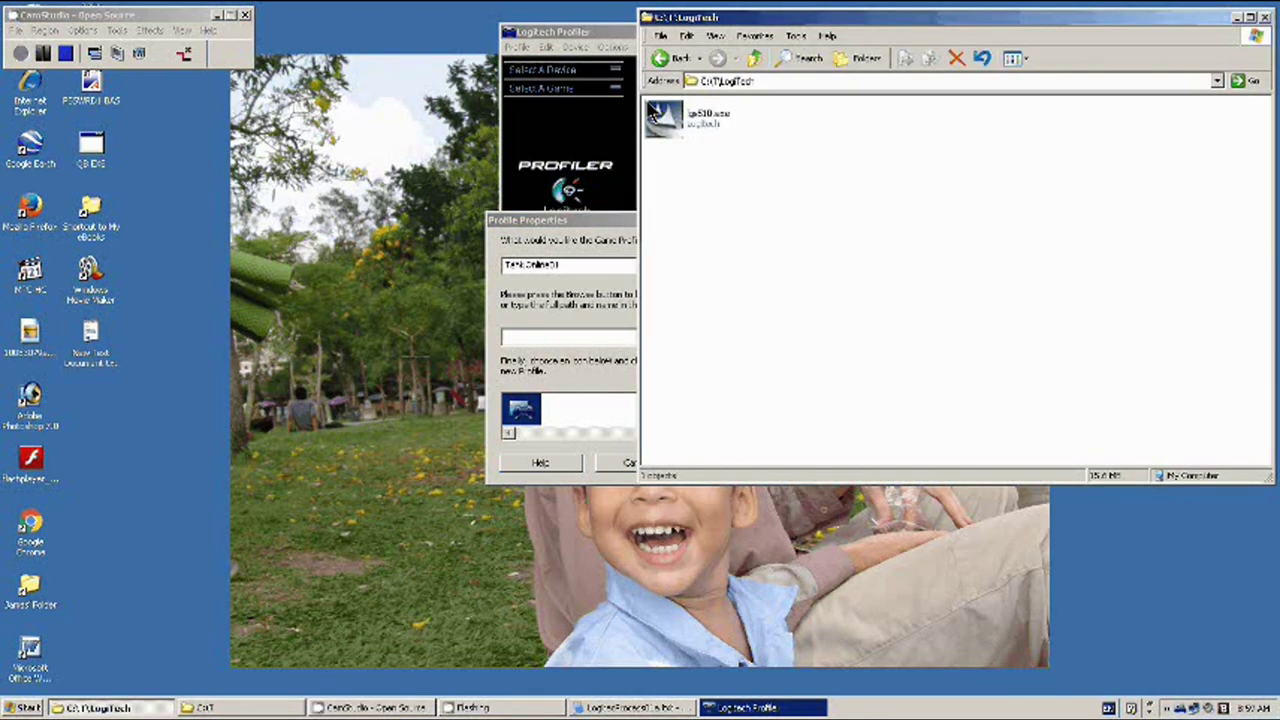
{"action": "right_click", "coordinate": [668, 192]}
{"action": "mouse_move", "coordinate": [700, 312]}
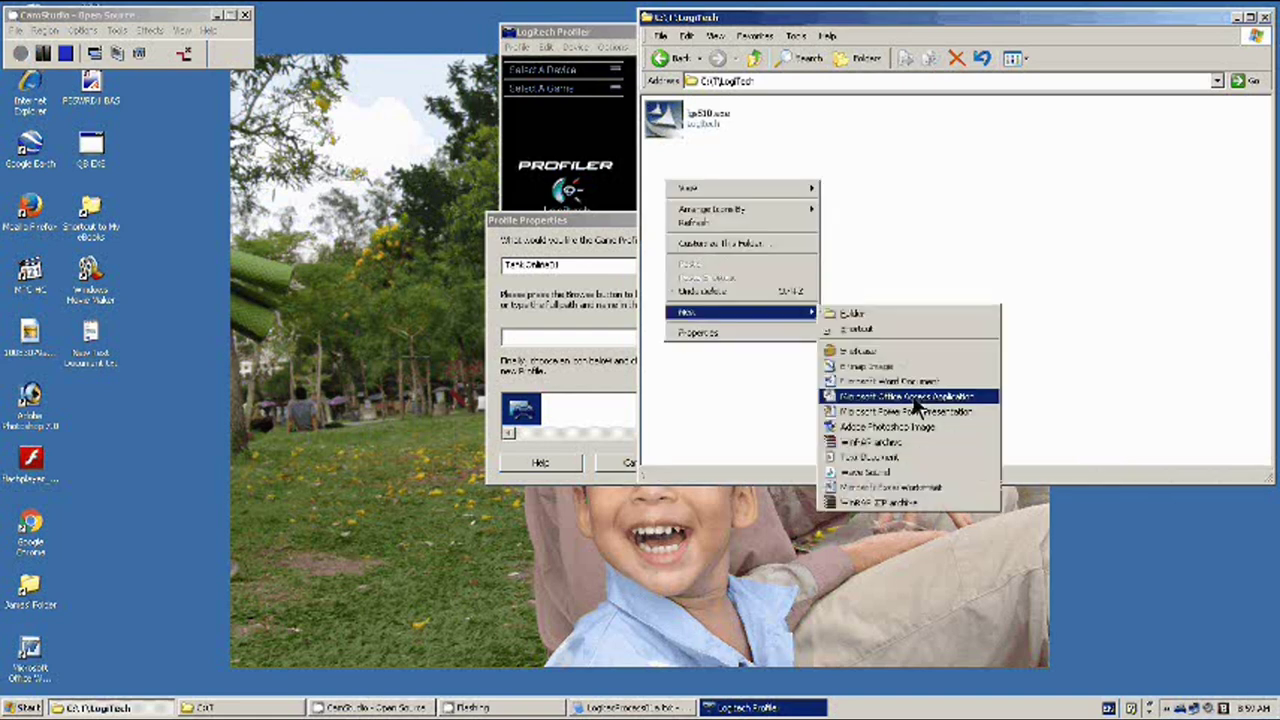
{"action": "left_click", "coordinate": [916, 457]}
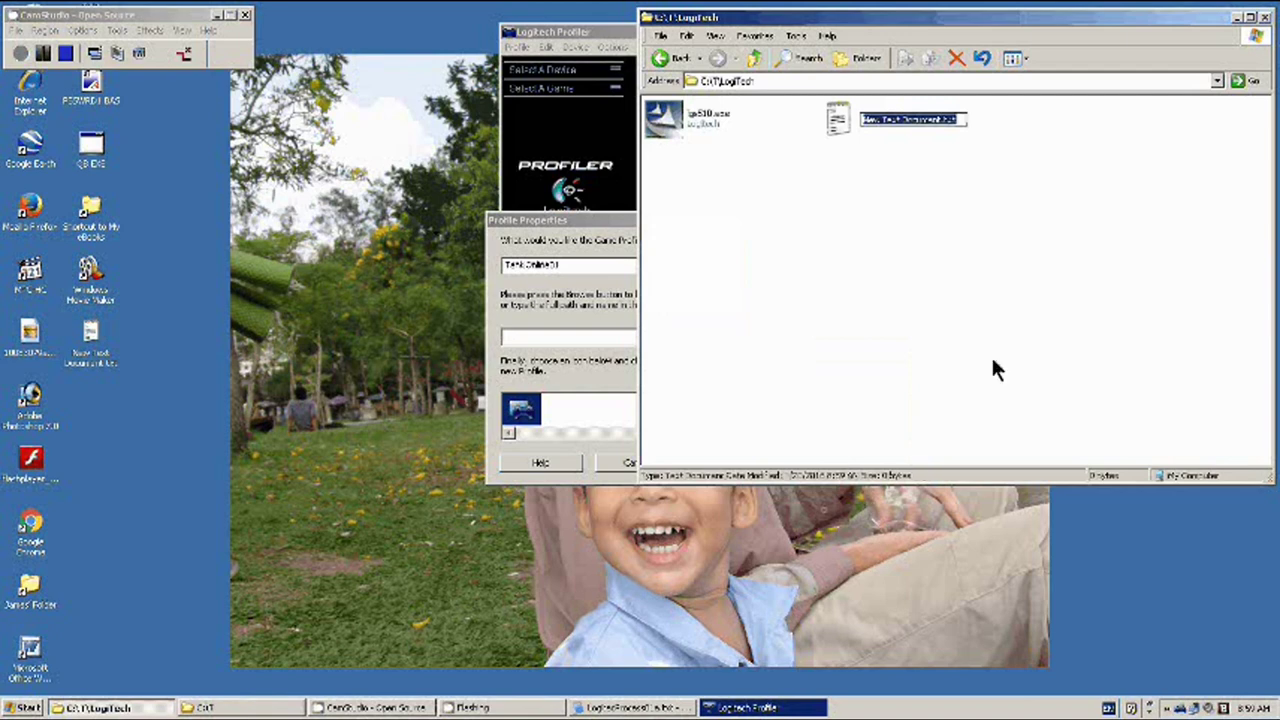
{"action": "type", "text": "Fadi"}
{"action": "type", "text": ".ex"}
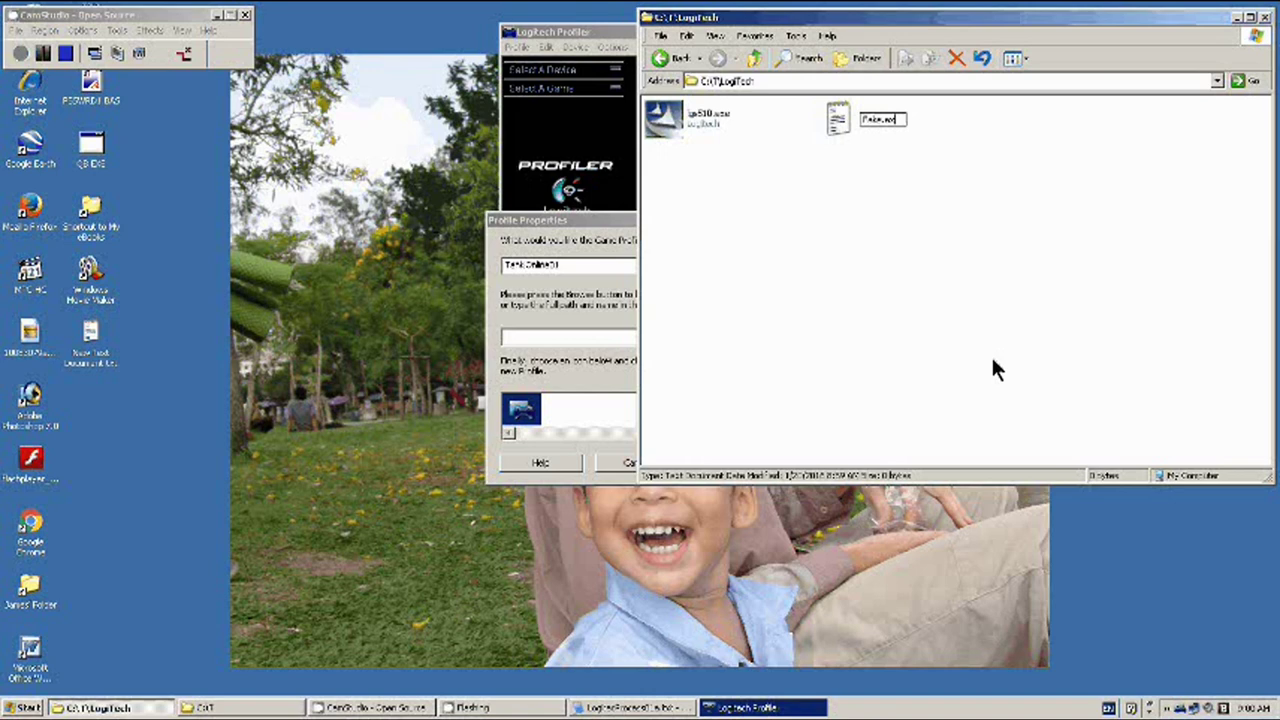
{"action": "type", "text": "e"}
{"action": "key", "text": "Return"}
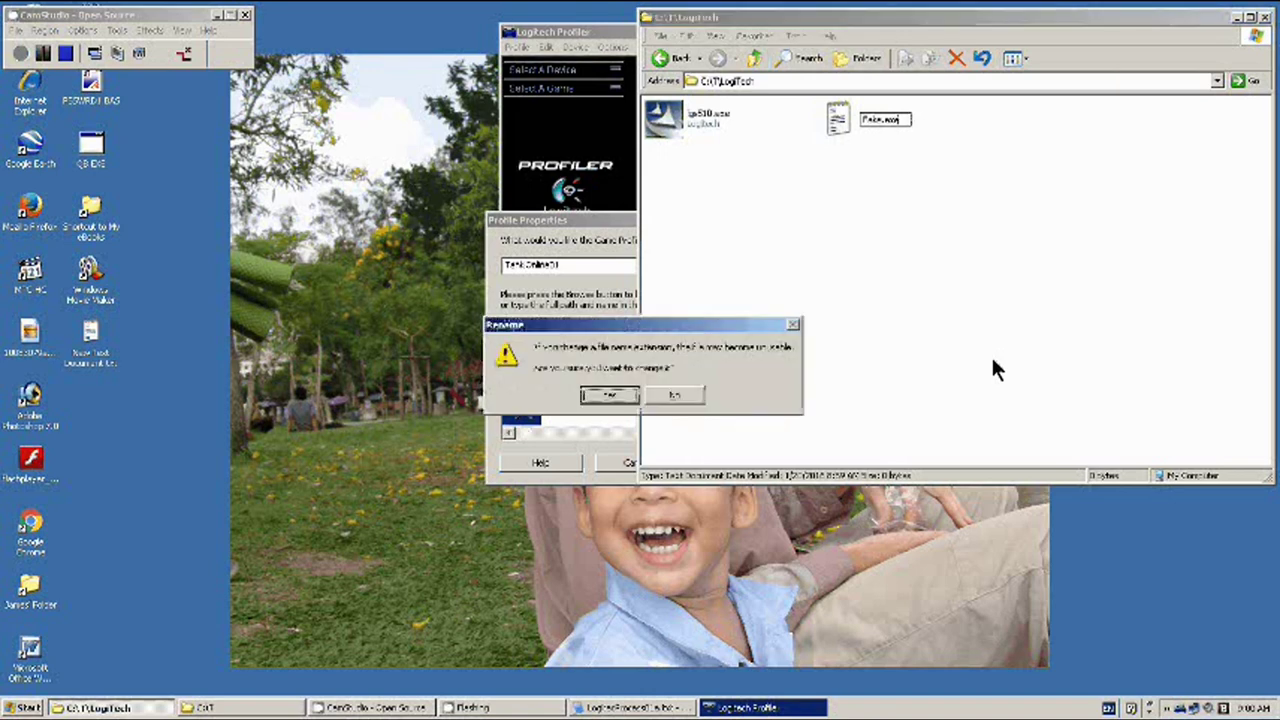
{"action": "left_click", "coordinate": [609, 396]}
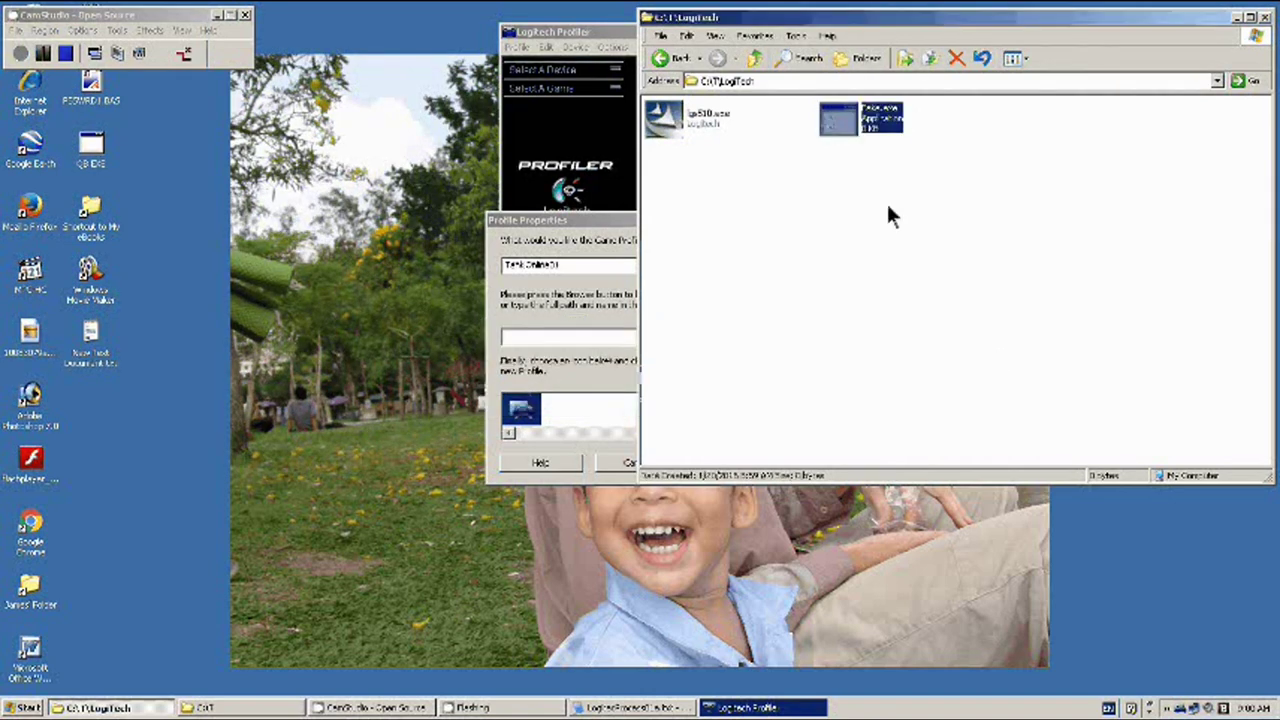
{"action": "left_click", "coordinate": [887, 208]}
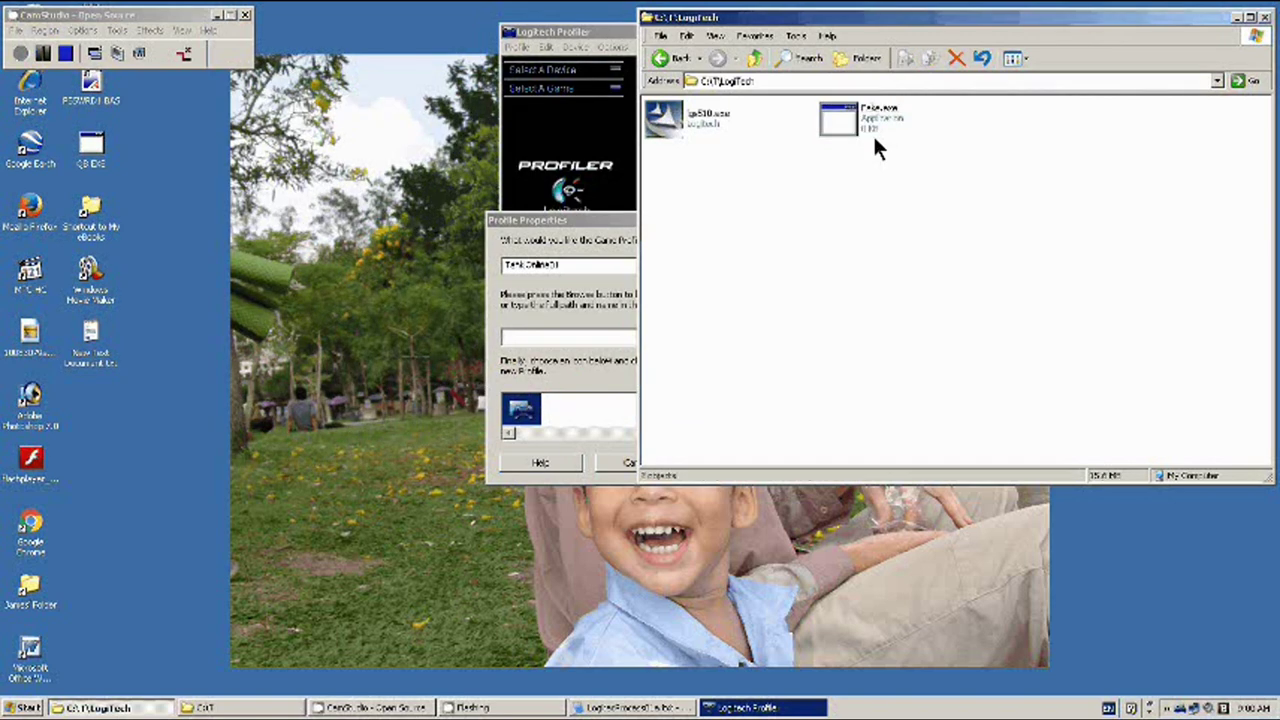
Assign C:\T\LogiTech\Fake.exe as the game executable, keep the default icon and create the TankiOnline01 profile.
{"action": "left_click", "coordinate": [558, 243]}
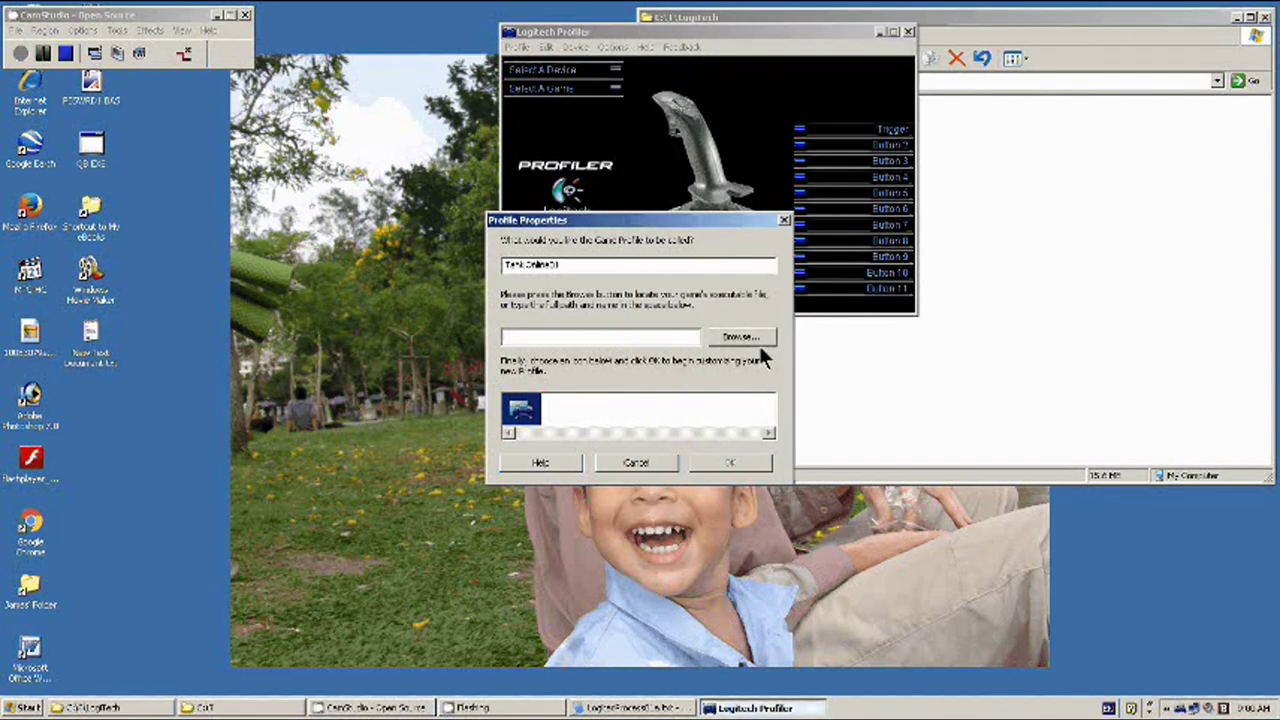
{"action": "left_click", "coordinate": [758, 342]}
{"action": "left_click", "coordinate": [480, 417]}
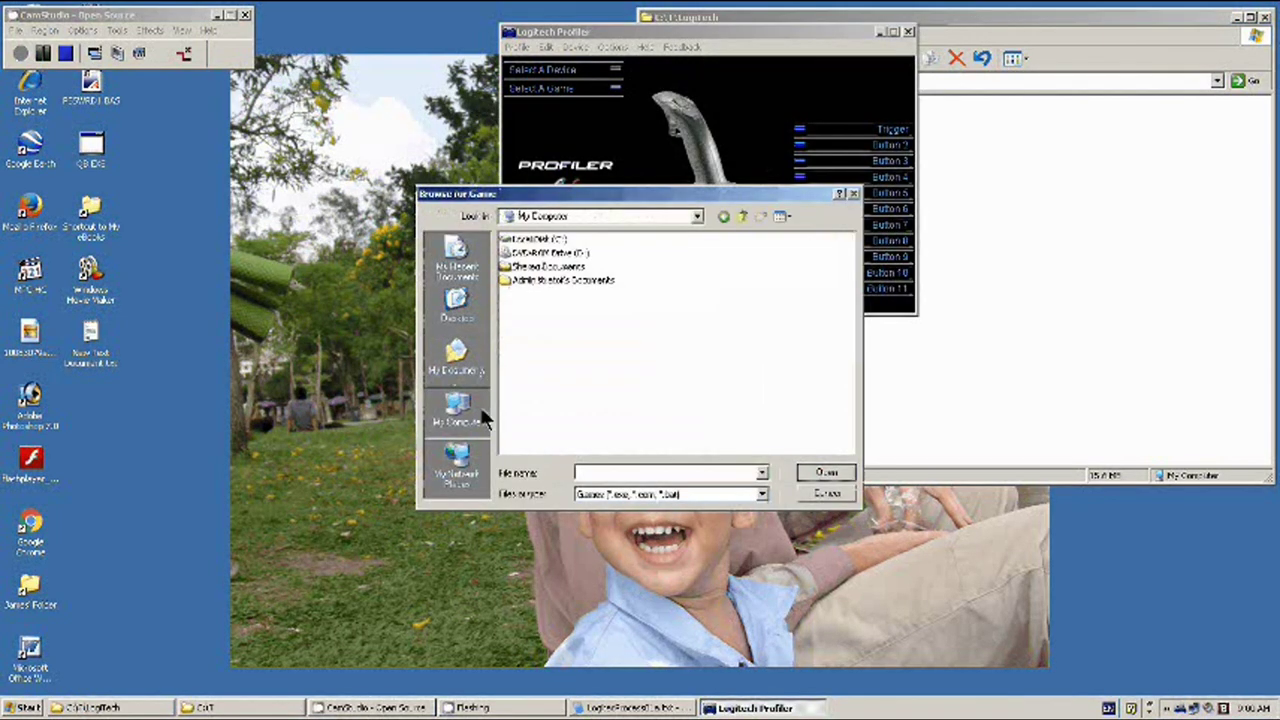
{"action": "double_click", "coordinate": [506, 242]}
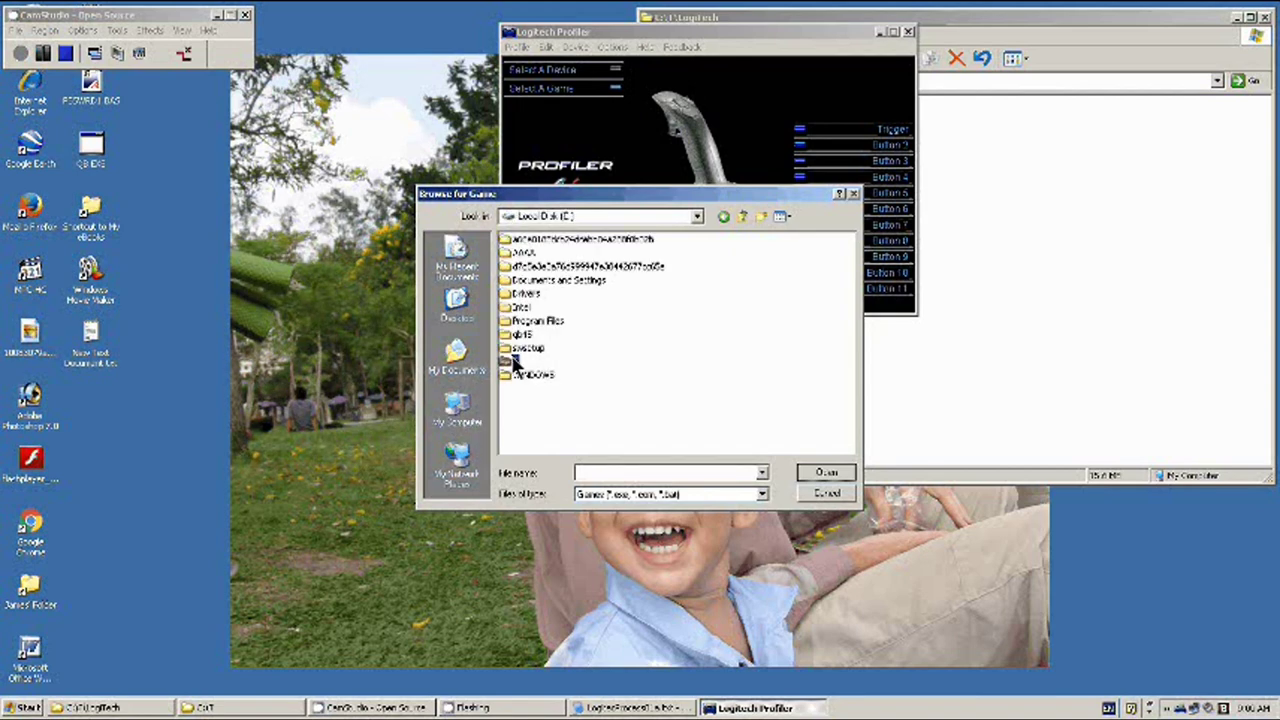
{"action": "double_click", "coordinate": [514, 362]}
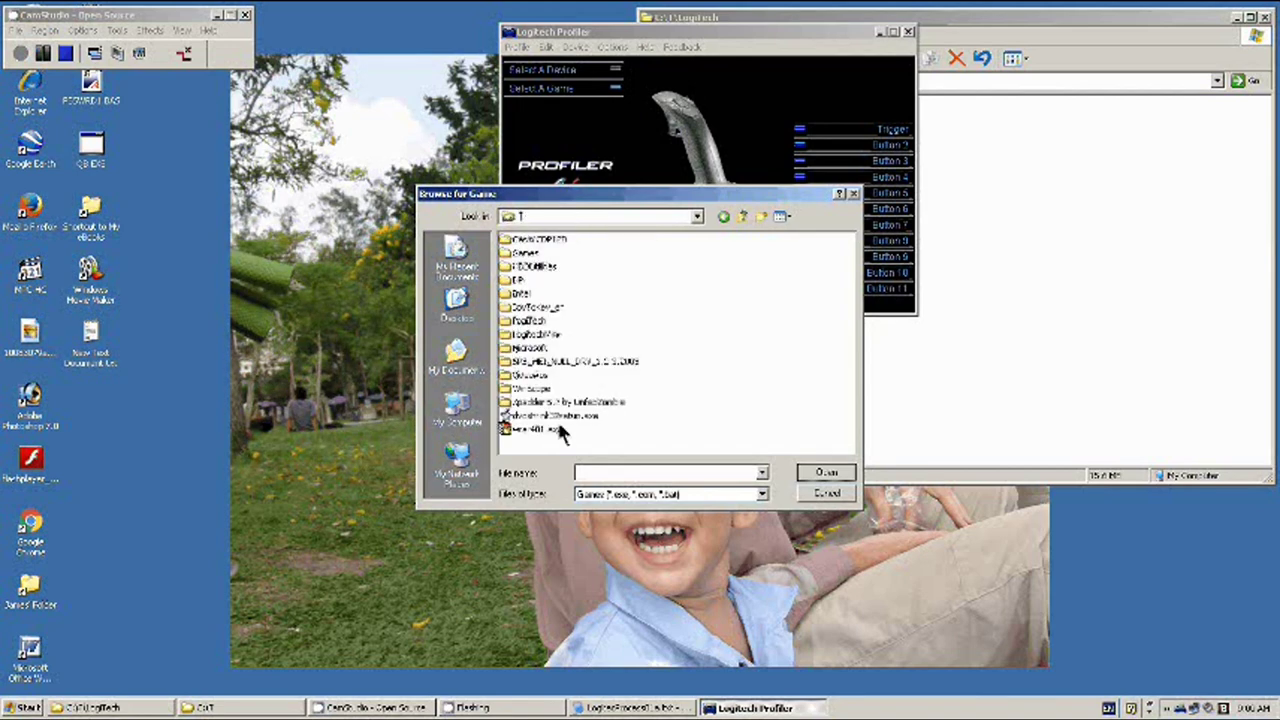
{"action": "double_click", "coordinate": [530, 334]}
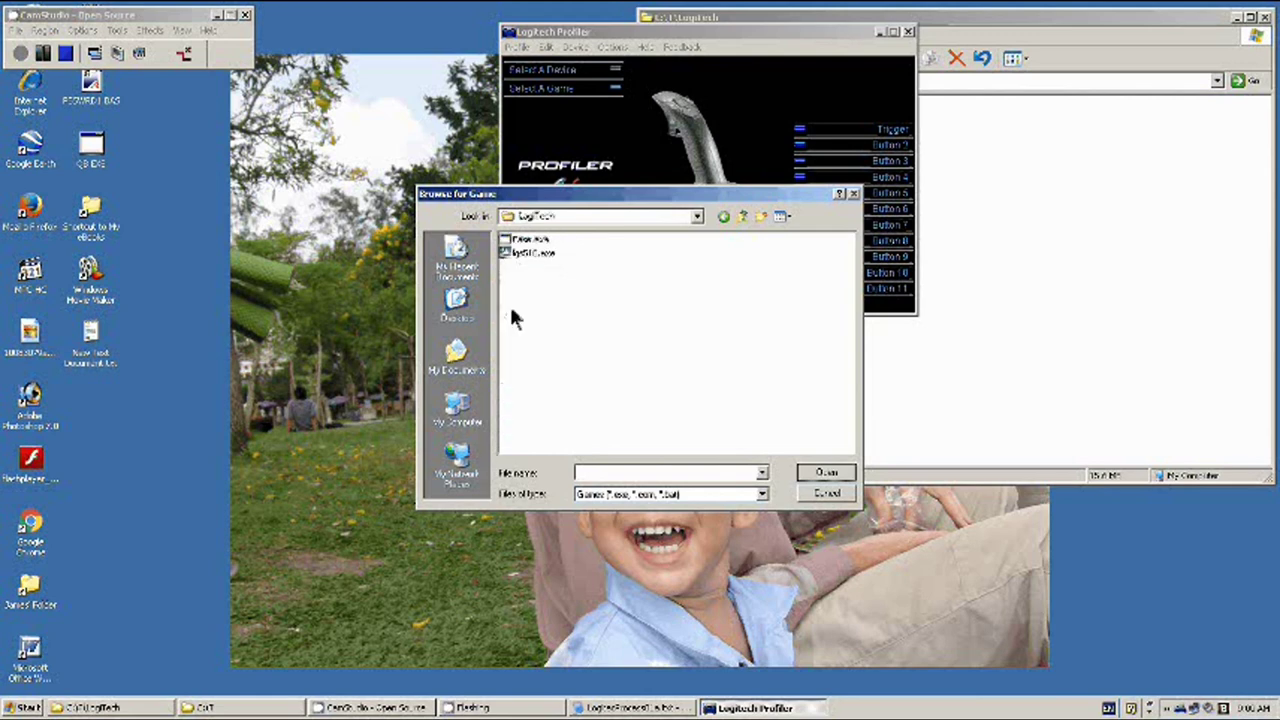
{"action": "key", "text": "Down"}
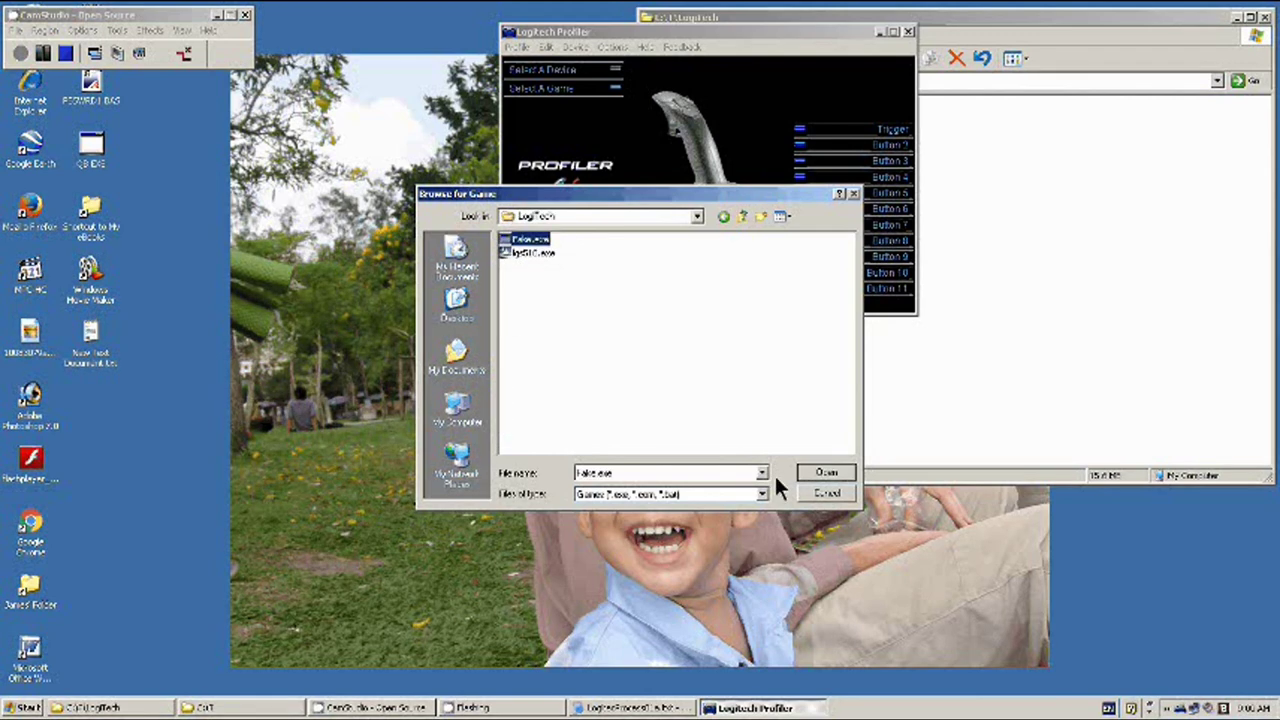
{"action": "key", "text": "Return"}
{"action": "left_click", "coordinate": [524, 410]}
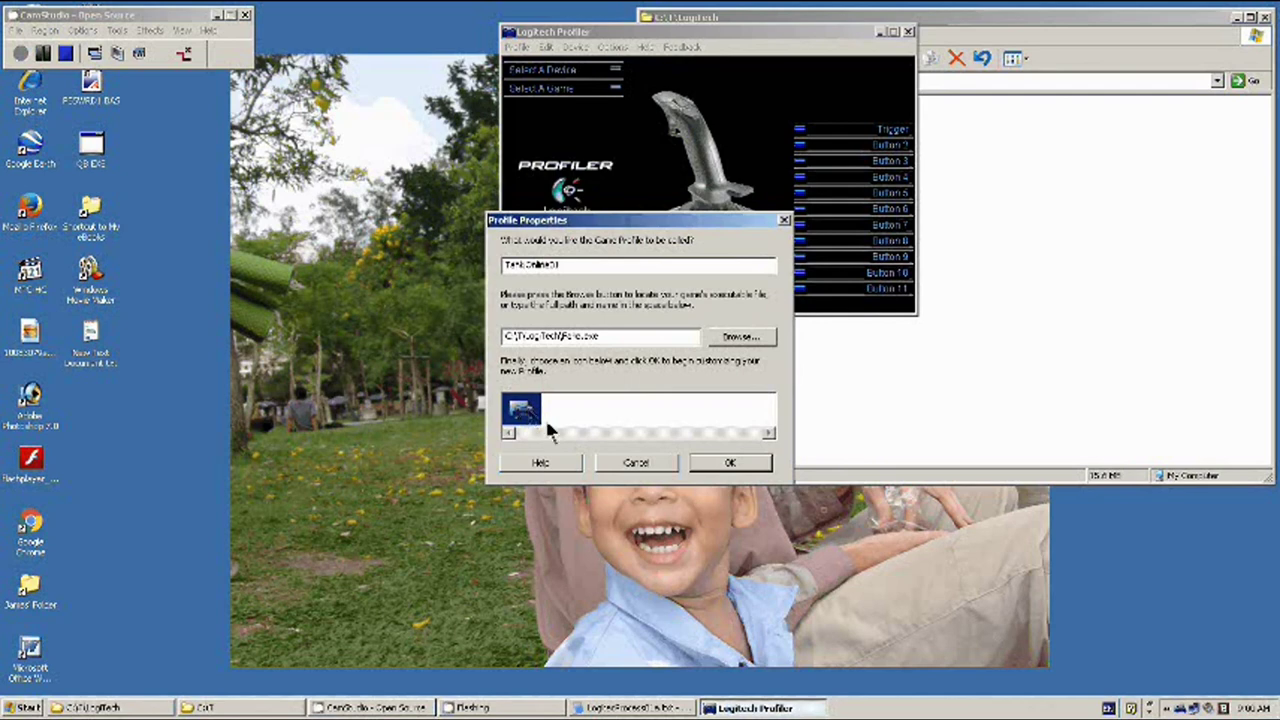
{"action": "left_click", "coordinate": [752, 465]}
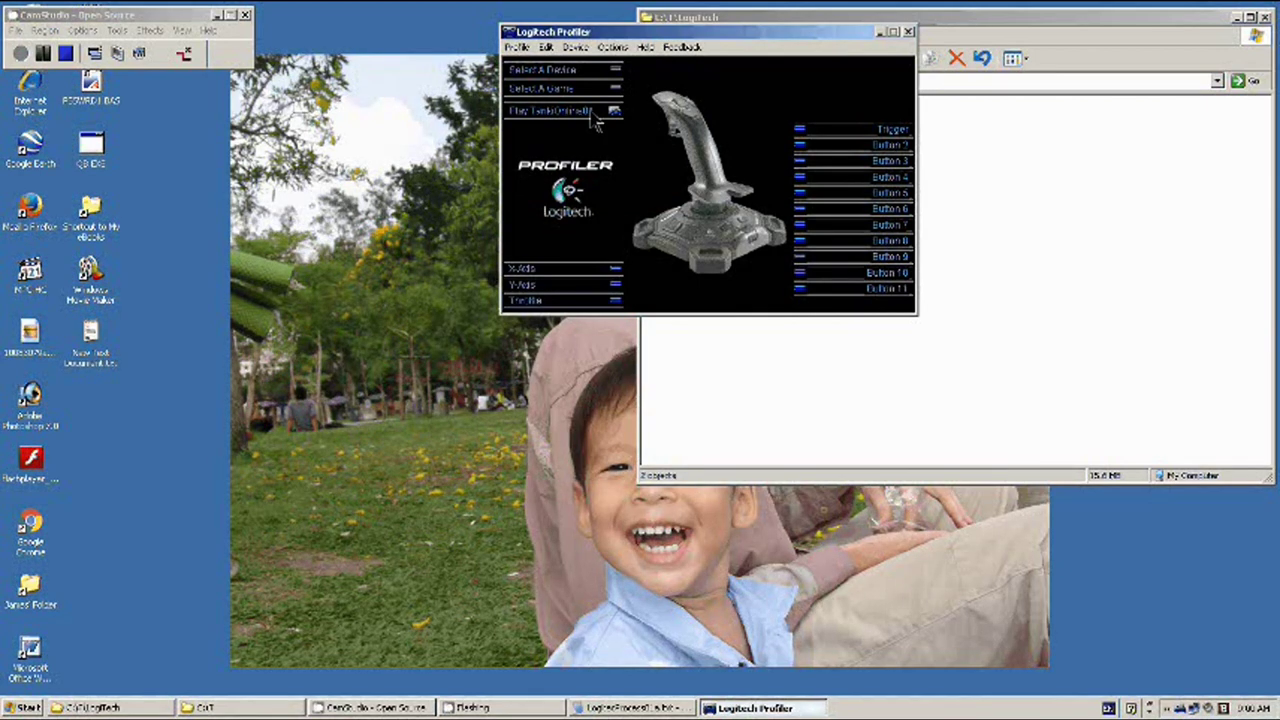
Select the Attack 3 USB device on ID 1 and the TankiOnline01 game profile.
{"action": "left_click", "coordinate": [590, 70]}
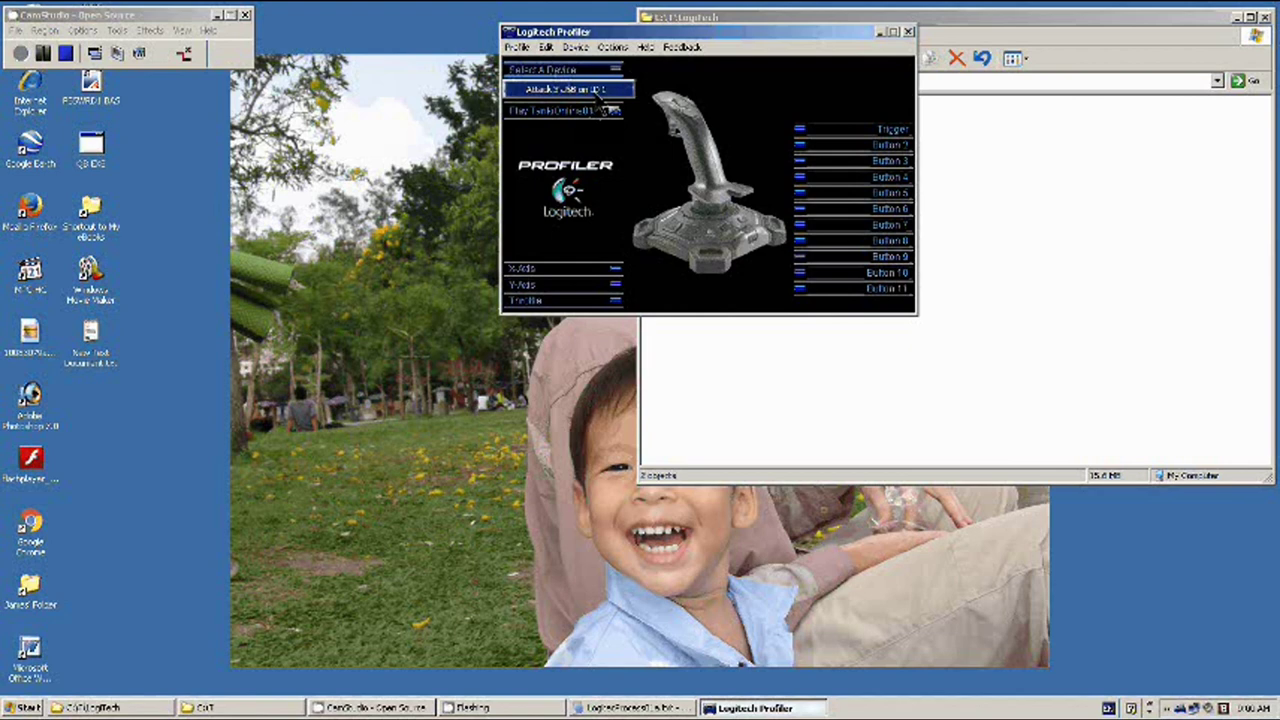
{"action": "left_click", "coordinate": [603, 92]}
{"action": "left_click", "coordinate": [615, 88]}
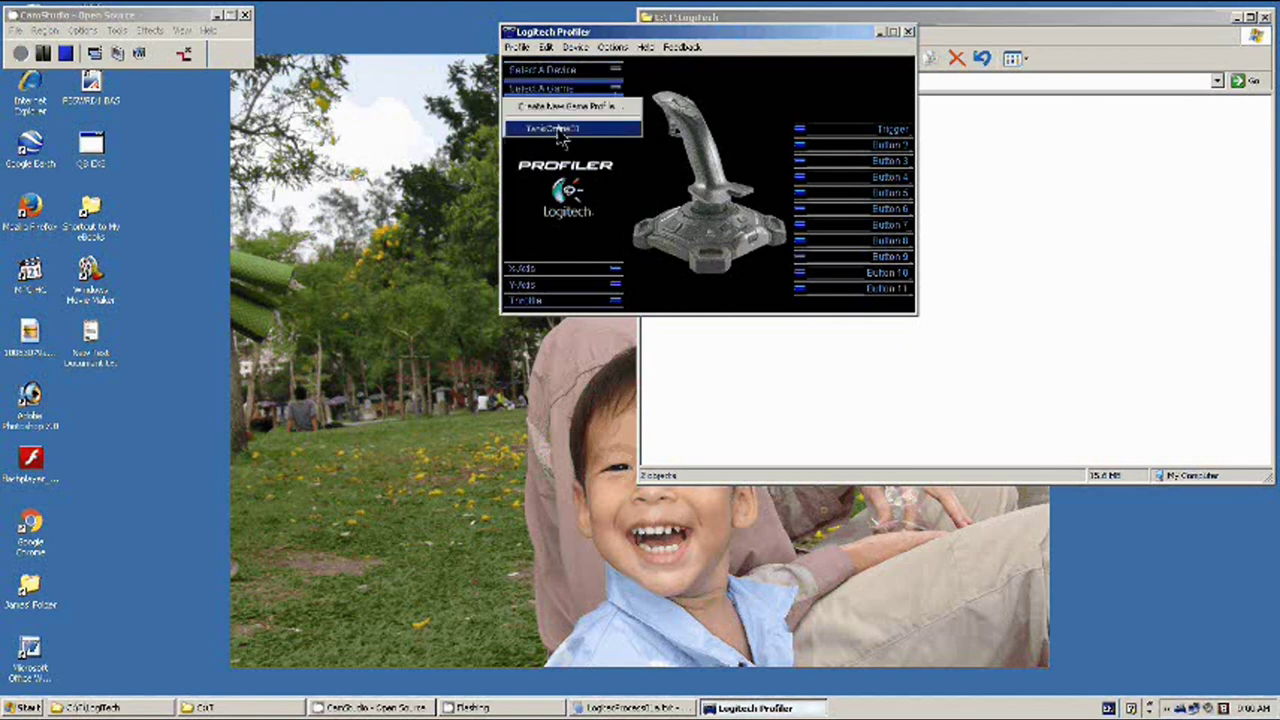
{"action": "left_click", "coordinate": [562, 133]}
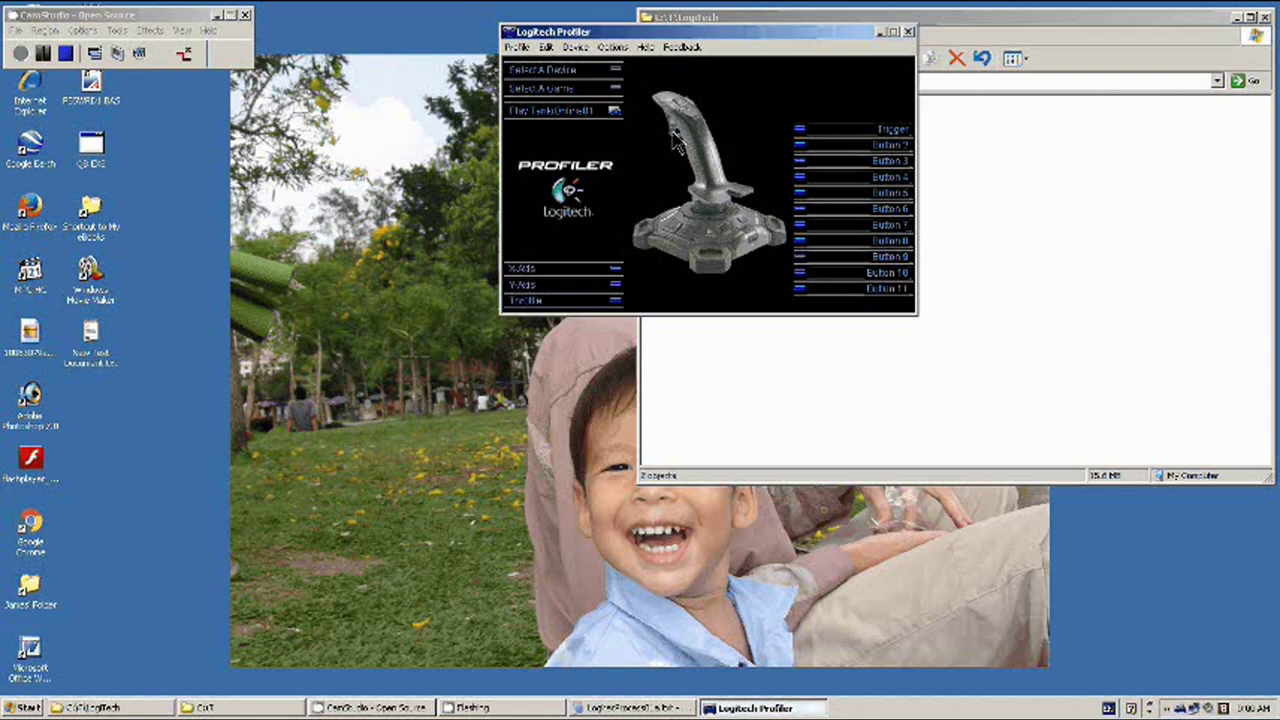
{"action": "left_click_drag", "start_coordinate": [398, 33], "coordinate": [400, 34]}
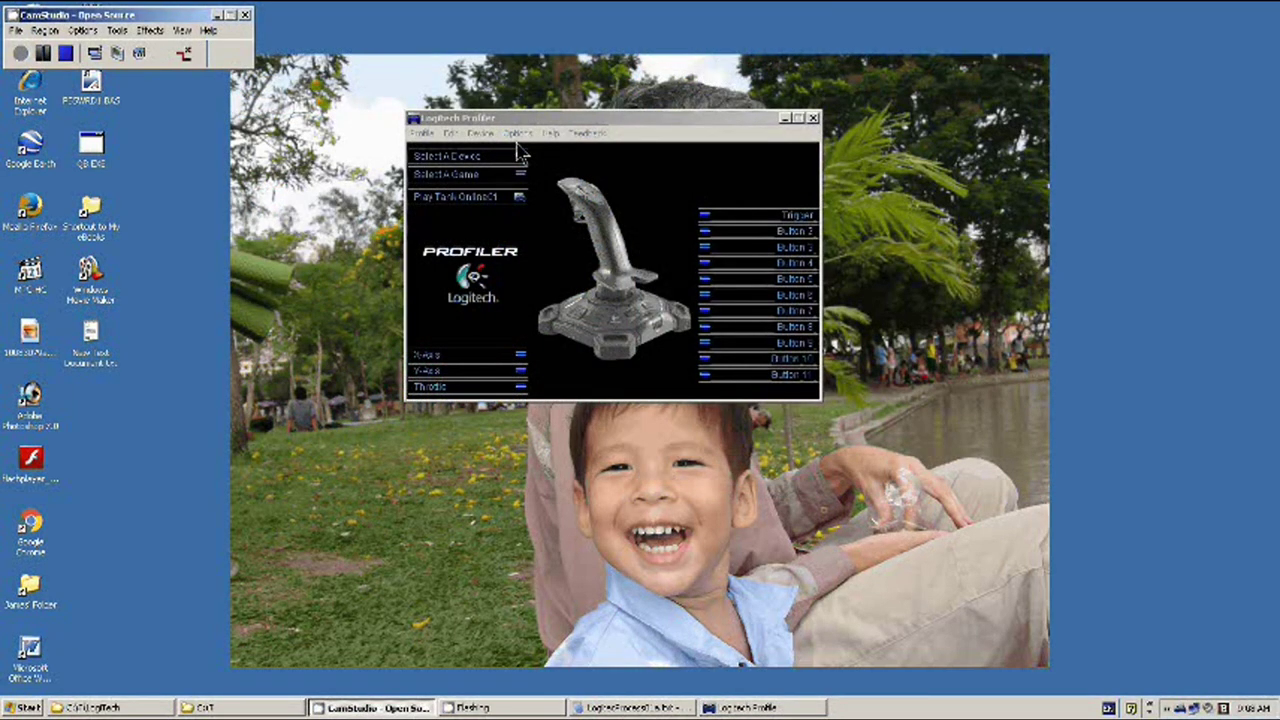
In the global profiler settings, apply a persistent profile and choose TankiOnline01 as that profile.
{"action": "left_click", "coordinate": [517, 133]}
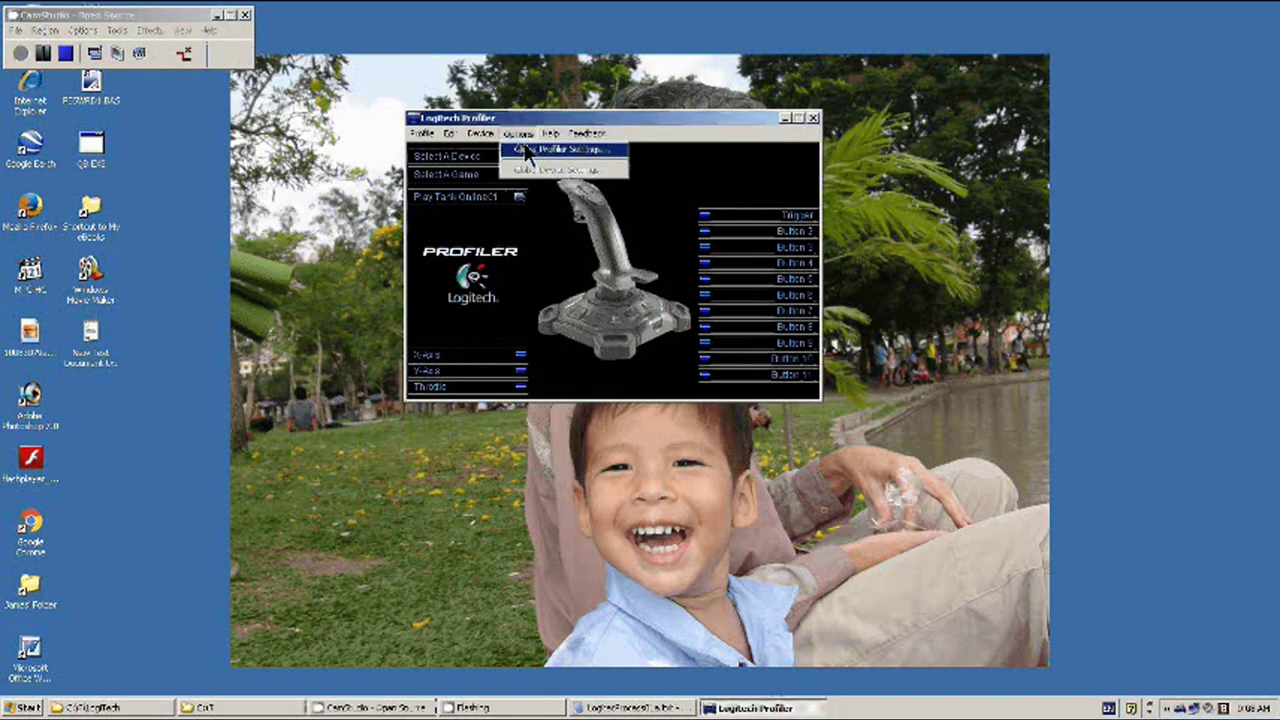
{"action": "left_click", "coordinate": [527, 150]}
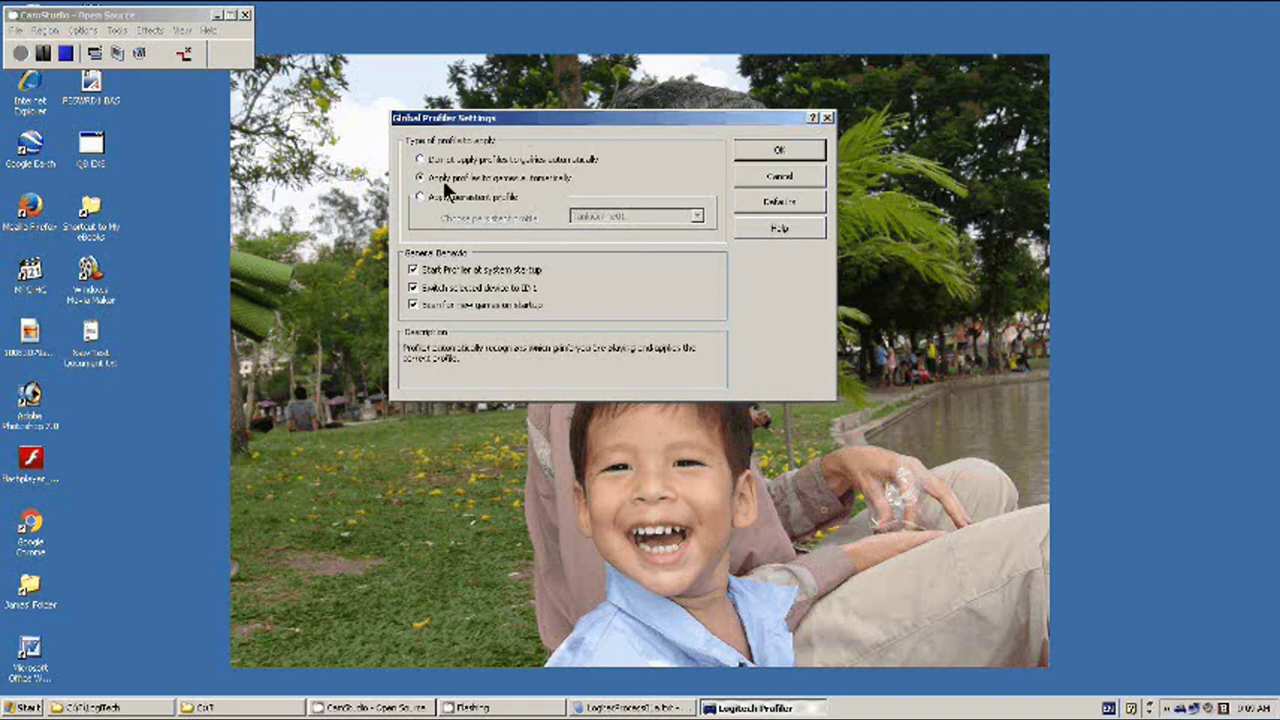
{"action": "left_click", "coordinate": [492, 200]}
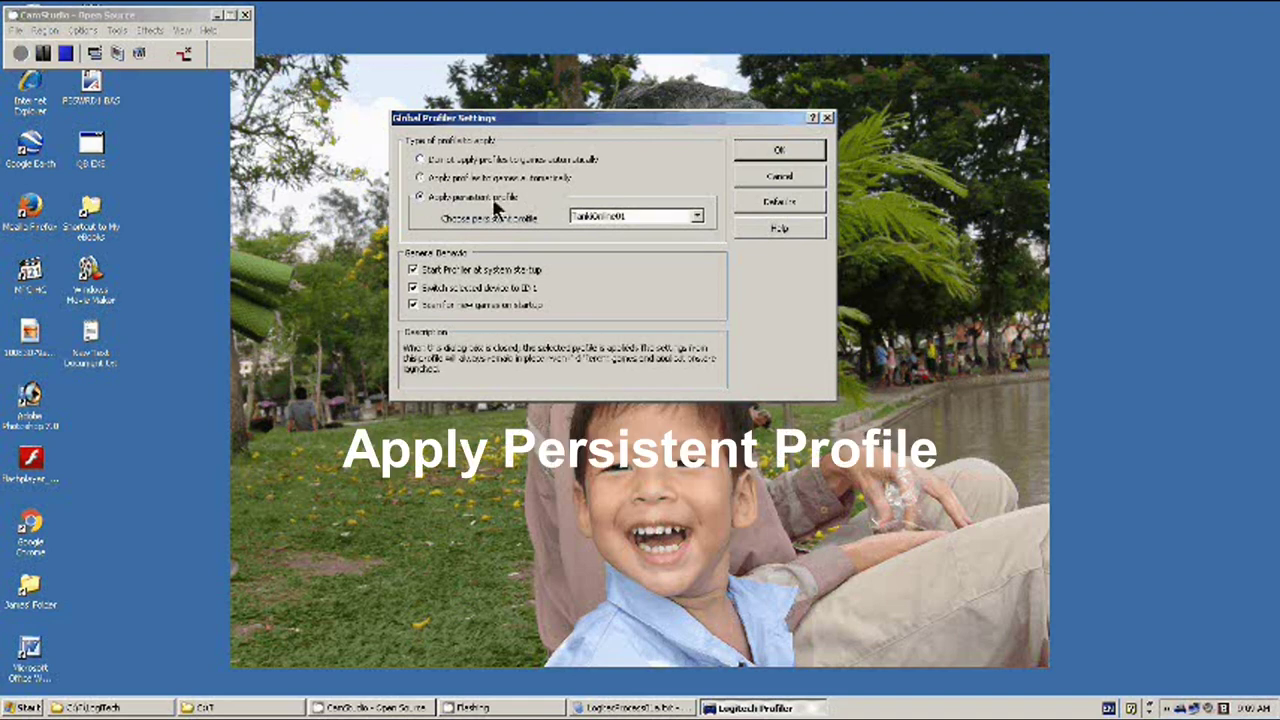
{"action": "left_click", "coordinate": [697, 216]}
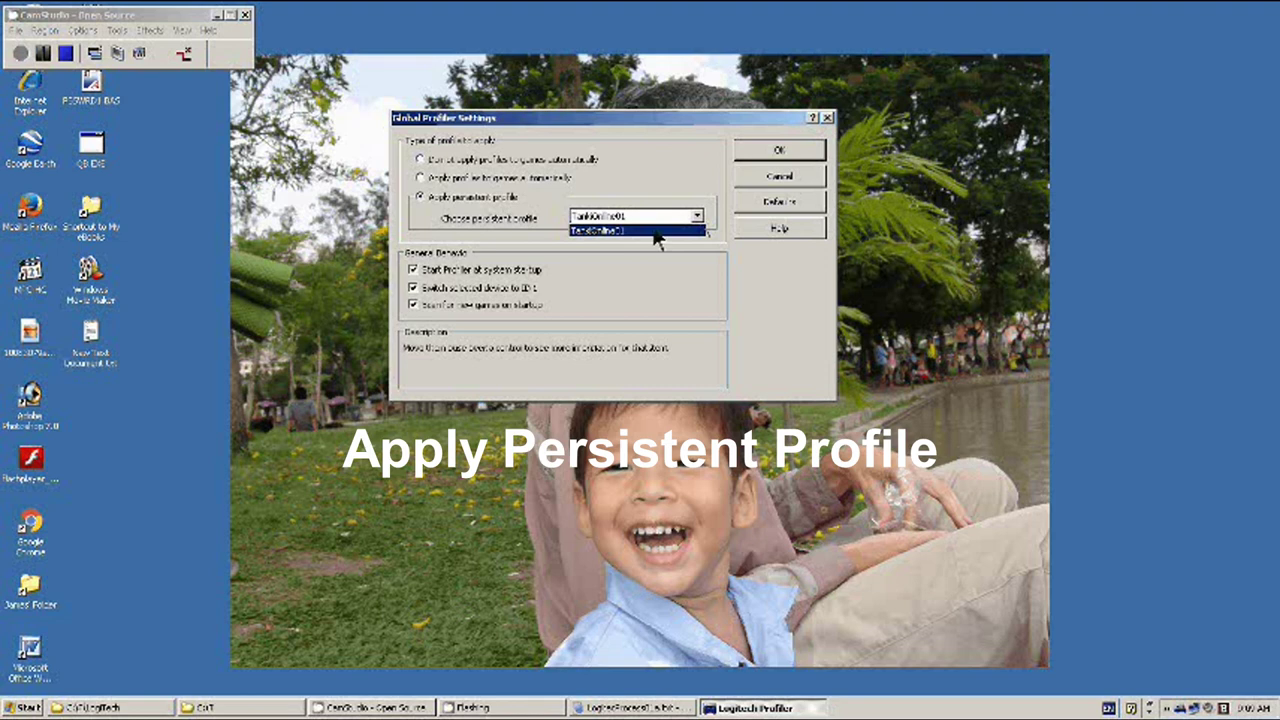
{"action": "left_click", "coordinate": [657, 231]}
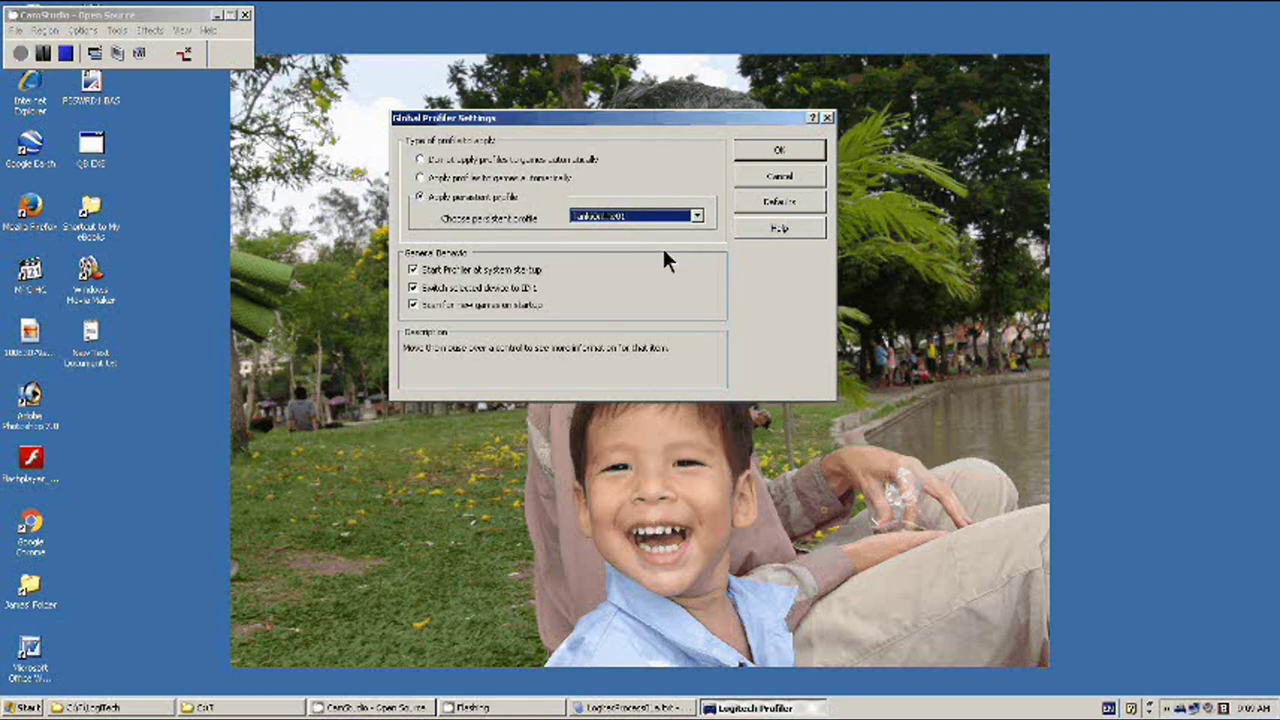
Turn off starting Profiler at system start-up and scanning for new games on startup, and accept the global settings.
{"action": "left_click", "coordinate": [414, 271]}
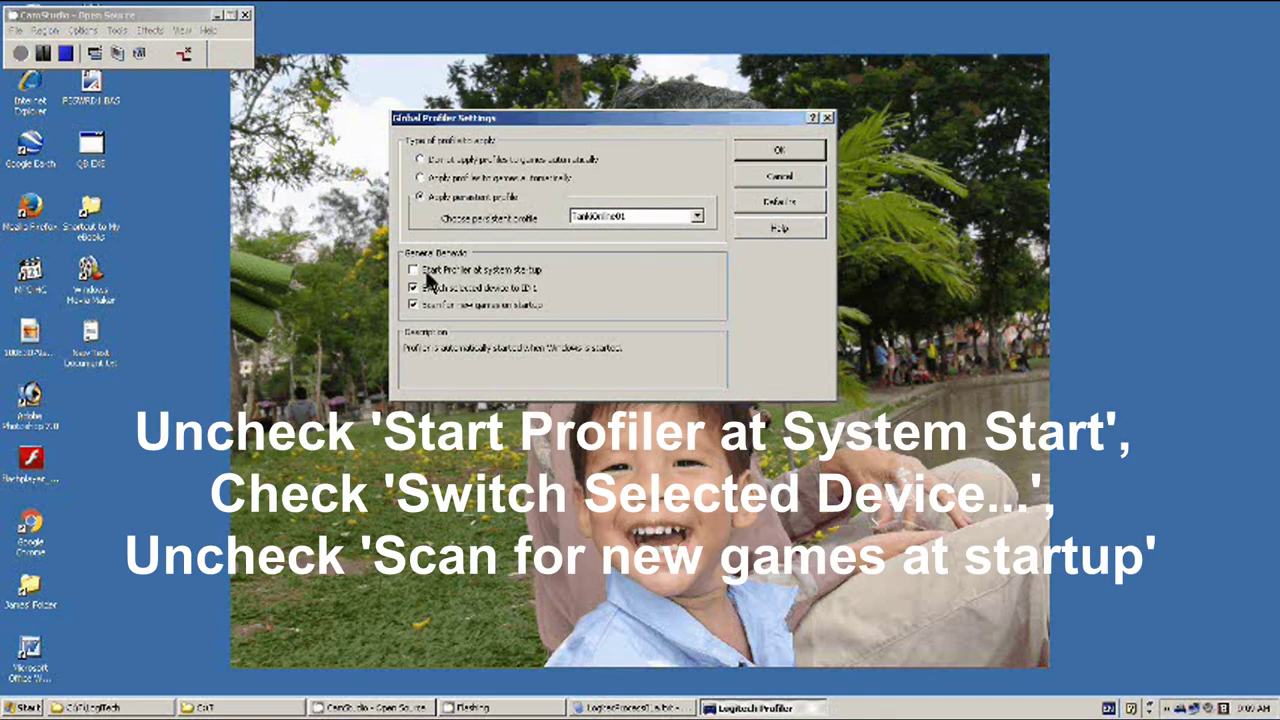
{"action": "mouse_move", "coordinate": [423, 297]}
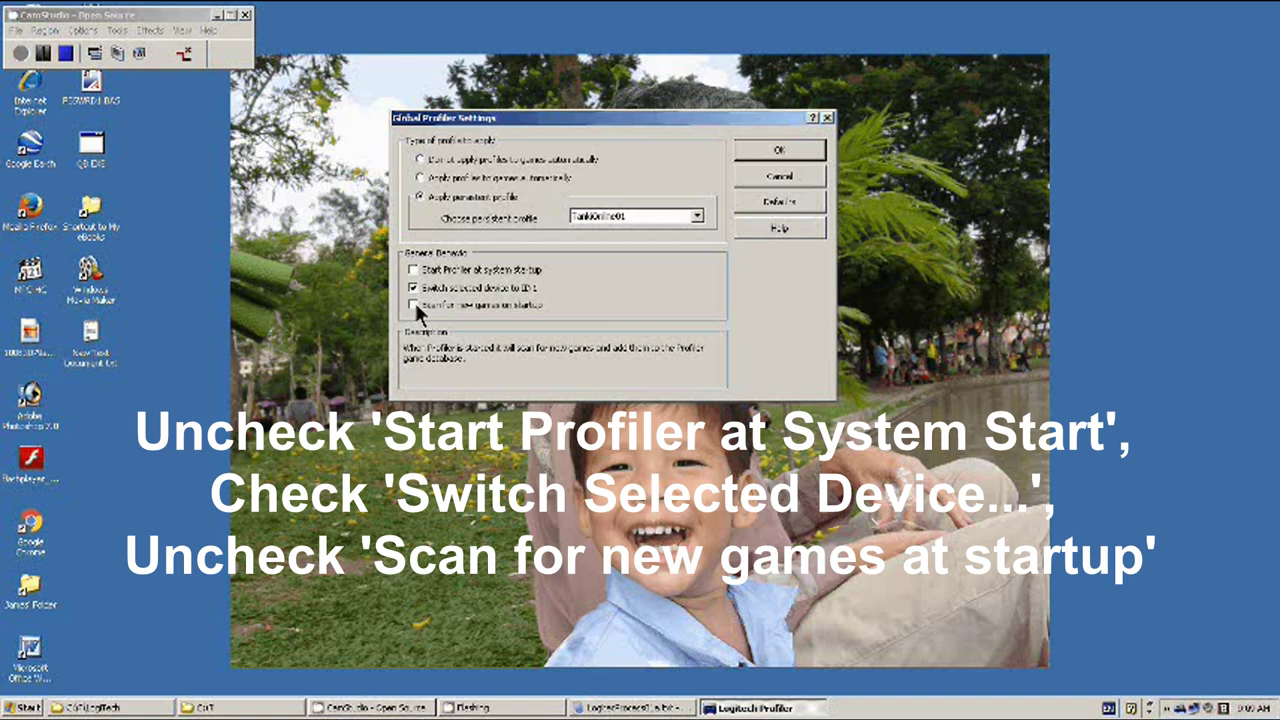
{"action": "left_click", "coordinate": [786, 156]}
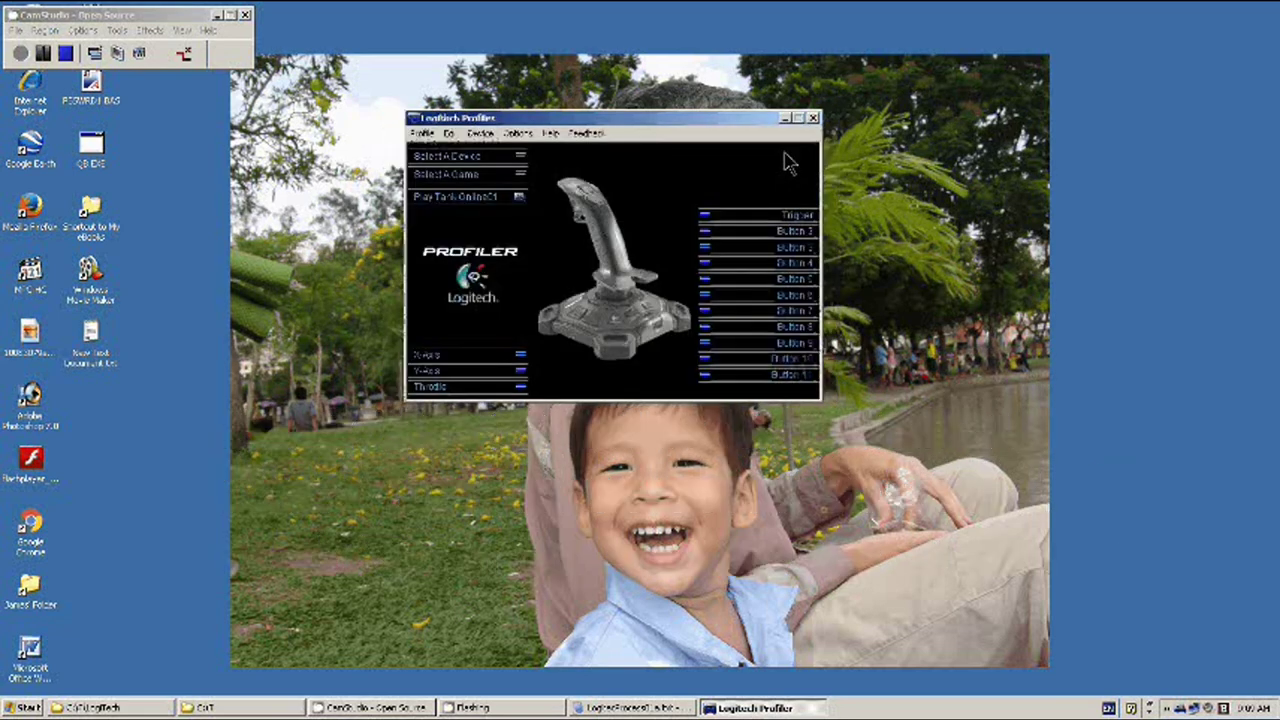
{"action": "key", "text": "alt+Tab"}
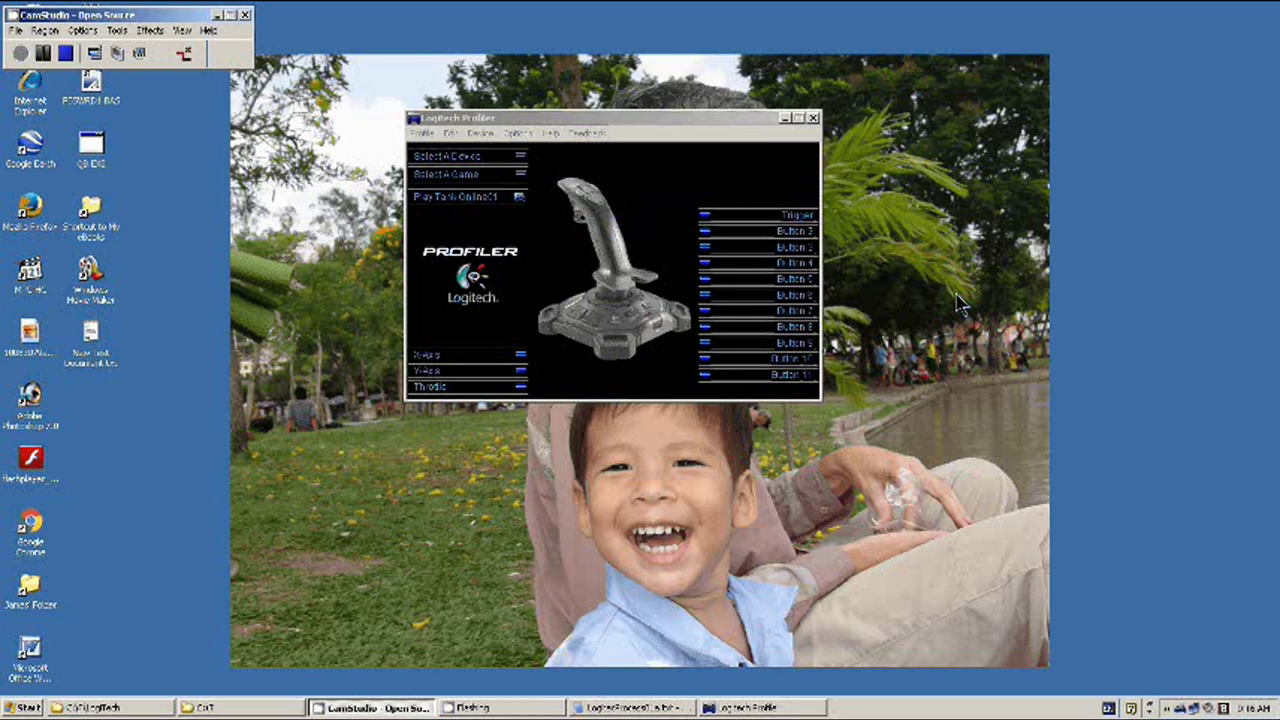
Record a new Space keystroke and assign it to the joystick's Trigger.
{"action": "left_click", "coordinate": [798, 216]}
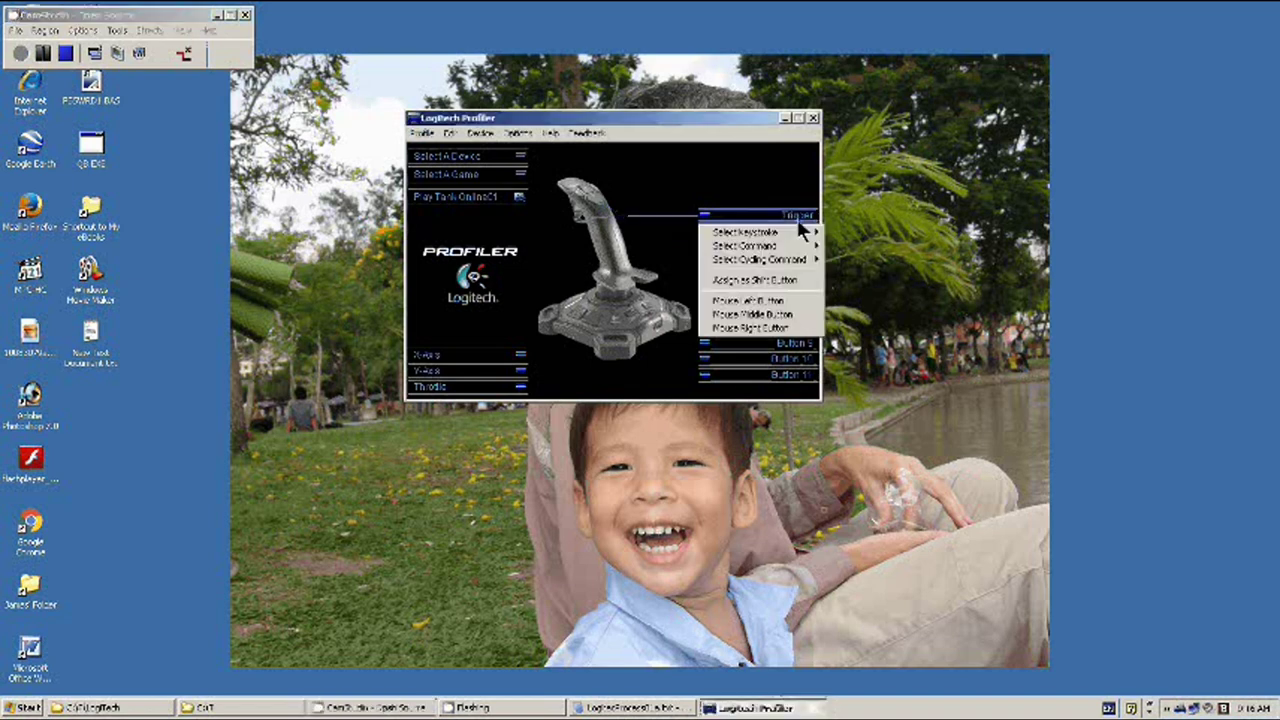
{"action": "mouse_move", "coordinate": [776, 234]}
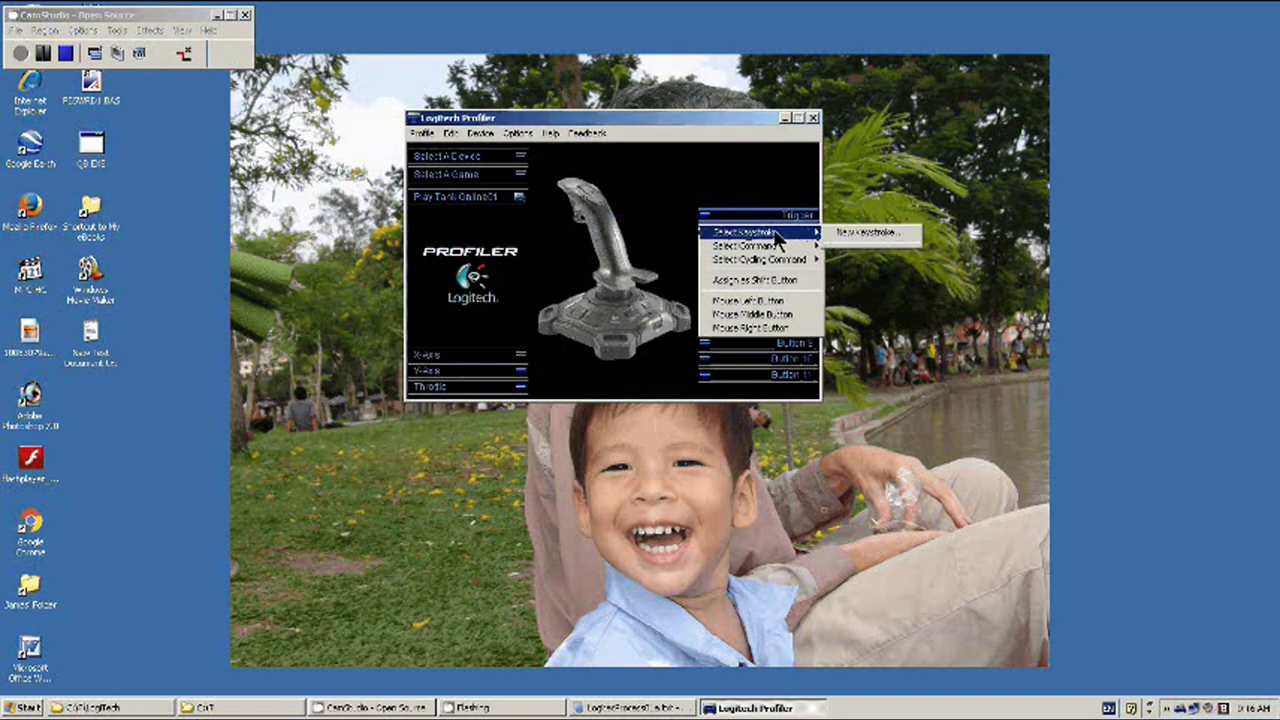
{"action": "left_click", "coordinate": [847, 236]}
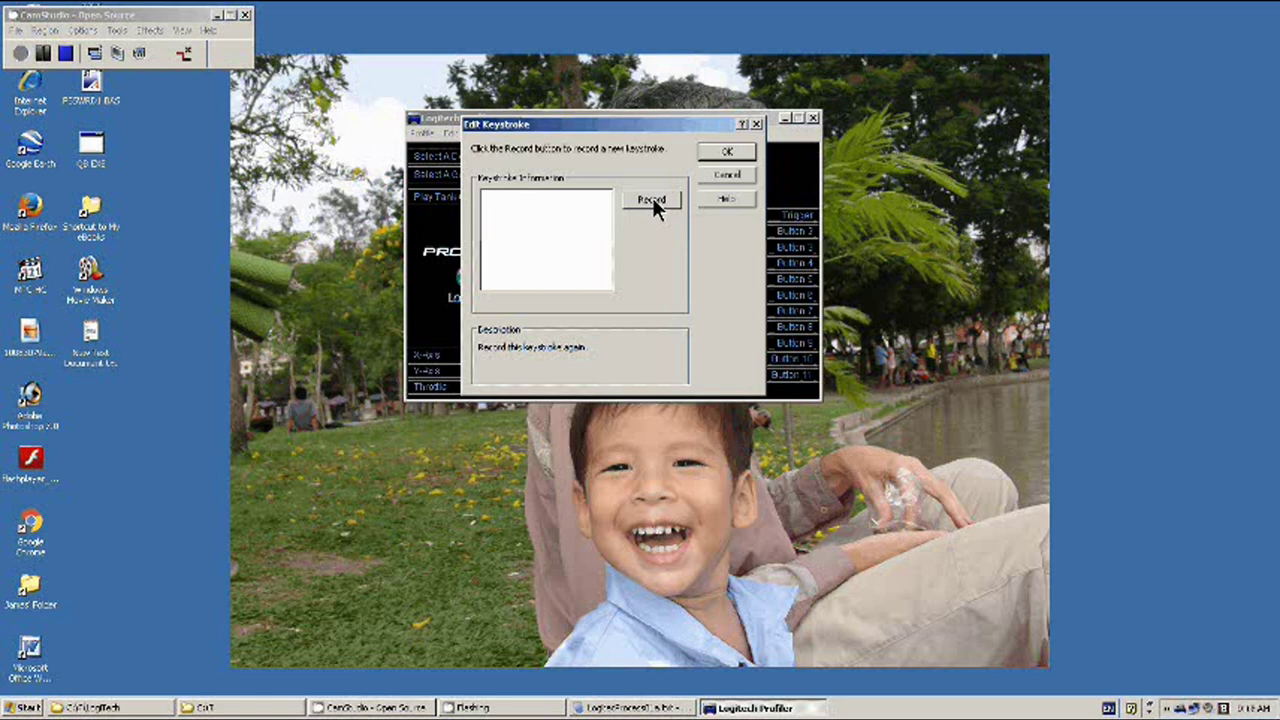
{"action": "left_click", "coordinate": [652, 200]}
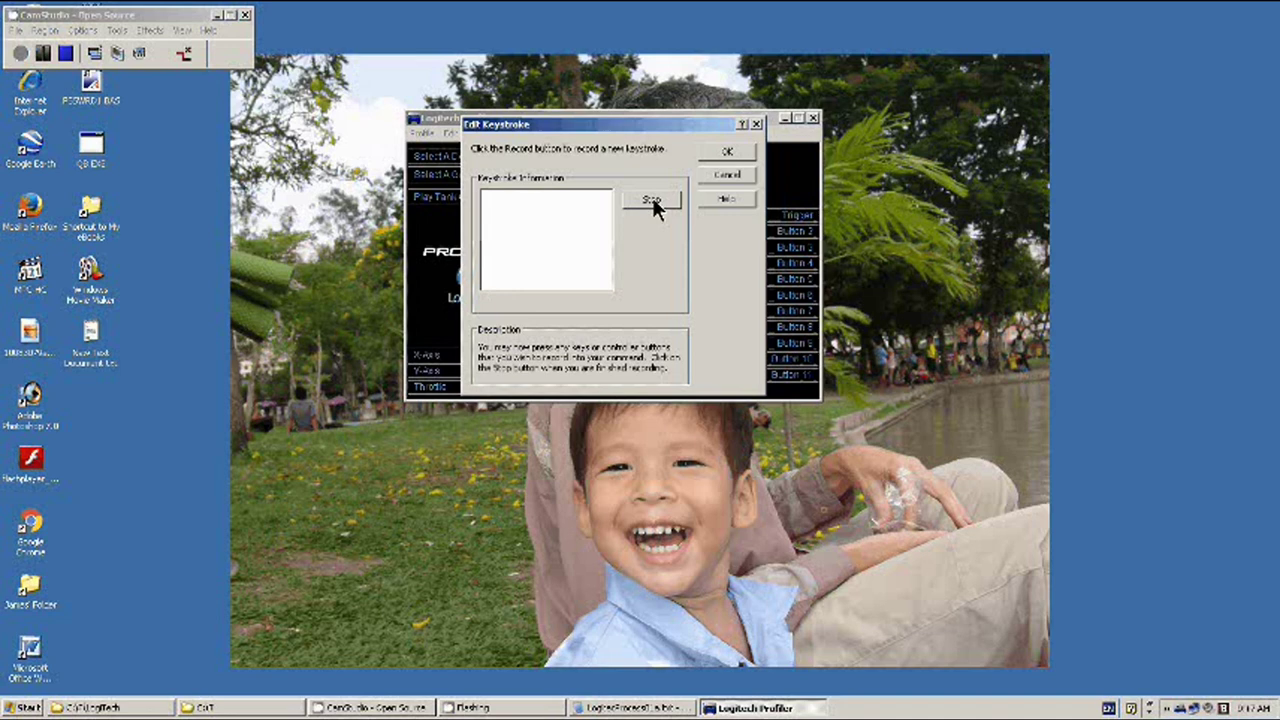
{"action": "left_click", "coordinate": [652, 201]}
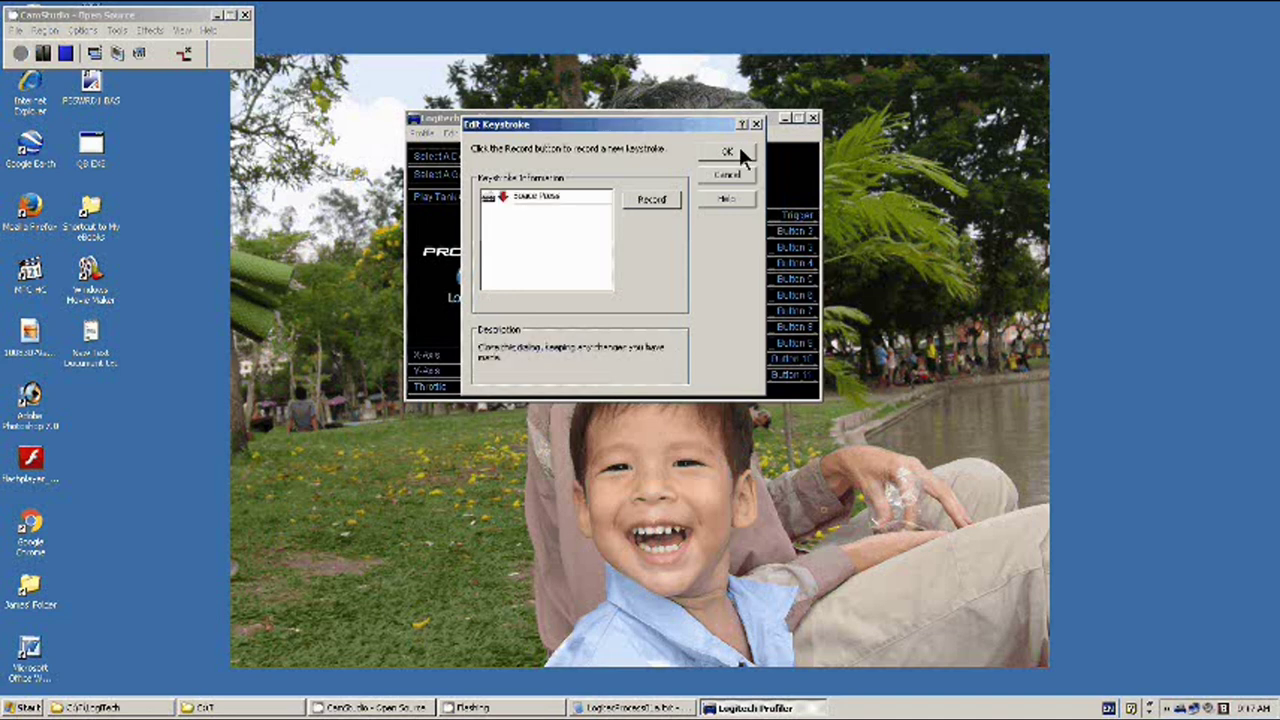
{"action": "left_click", "coordinate": [738, 146]}
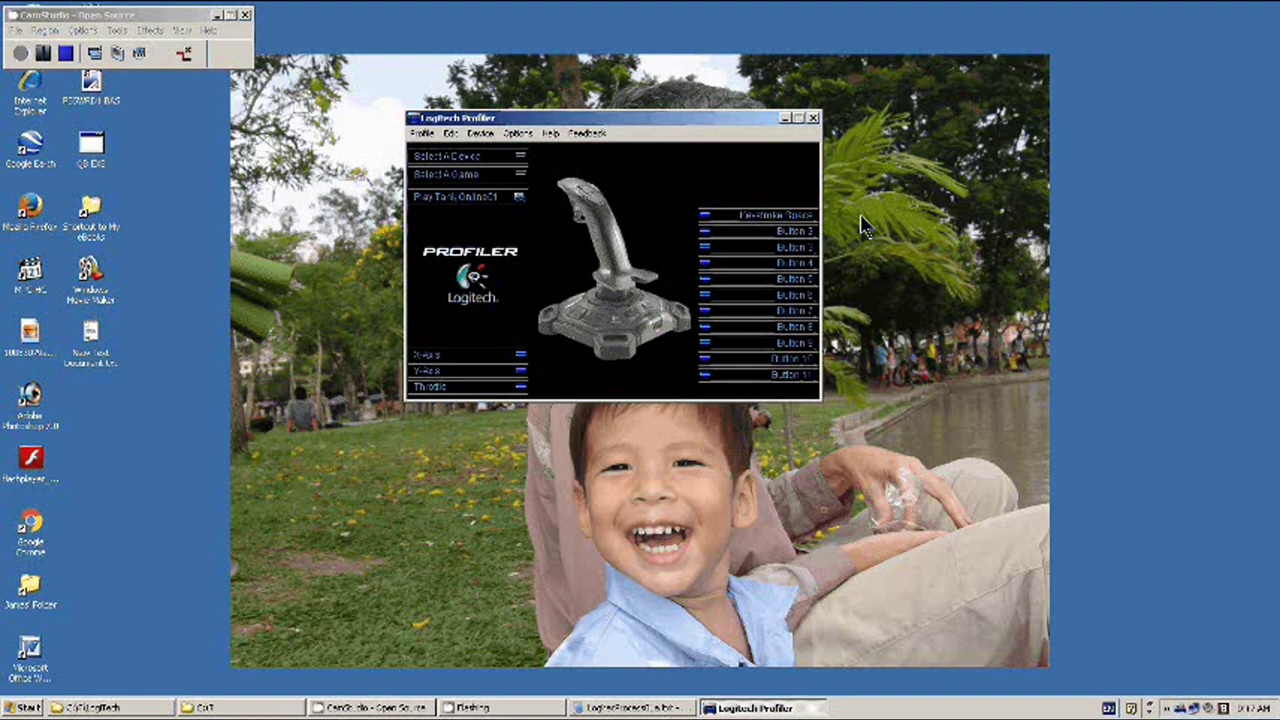
Record a new Z keystroke and assign it to the joystick's Button 4.
{"action": "mouse_move", "coordinate": [795, 244]}
{"action": "left_click", "coordinate": [816, 279]}
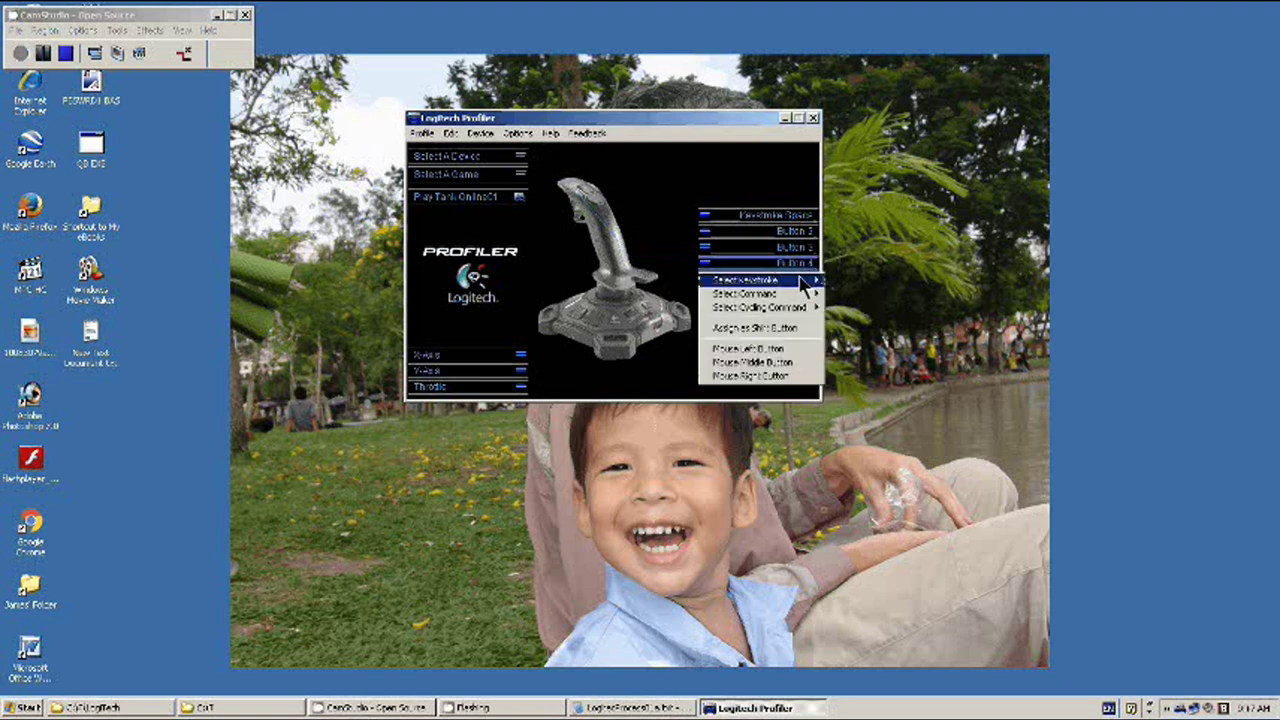
{"action": "left_click", "coordinate": [760, 280]}
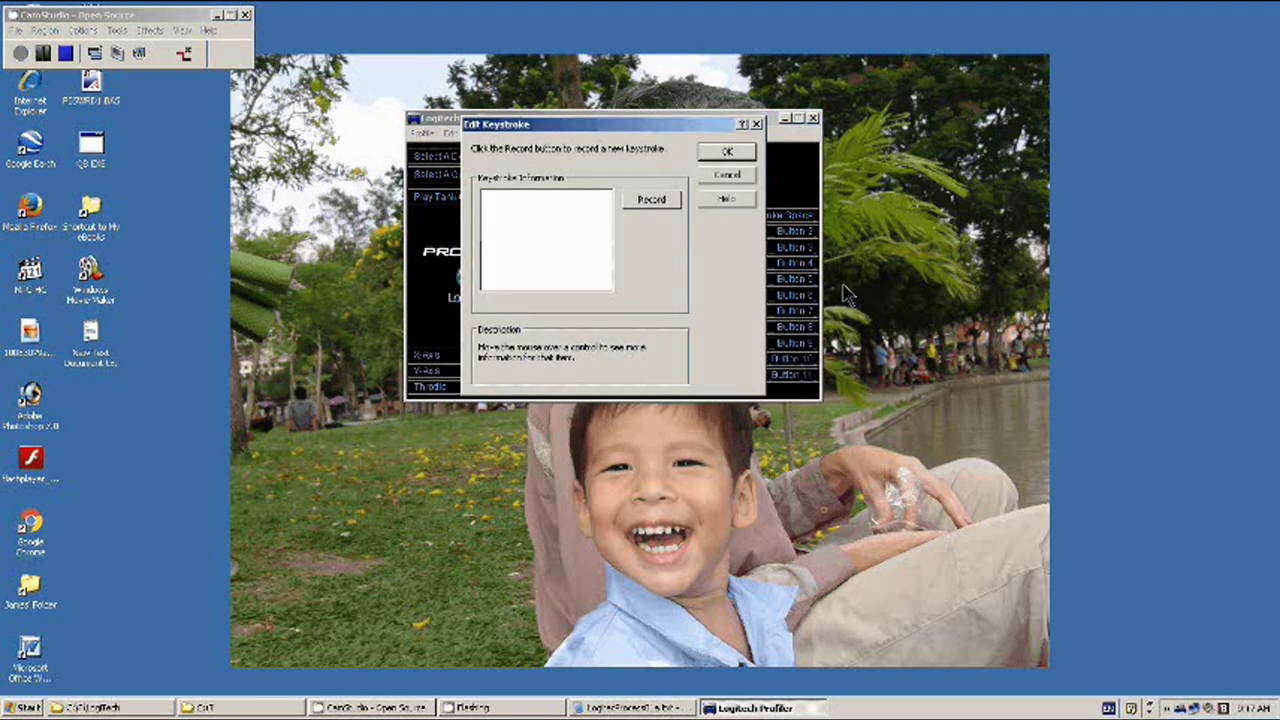
{"action": "left_click", "coordinate": [653, 200]}
{"action": "left_click", "coordinate": [653, 199]}
{"action": "key", "text": "ctrl"}
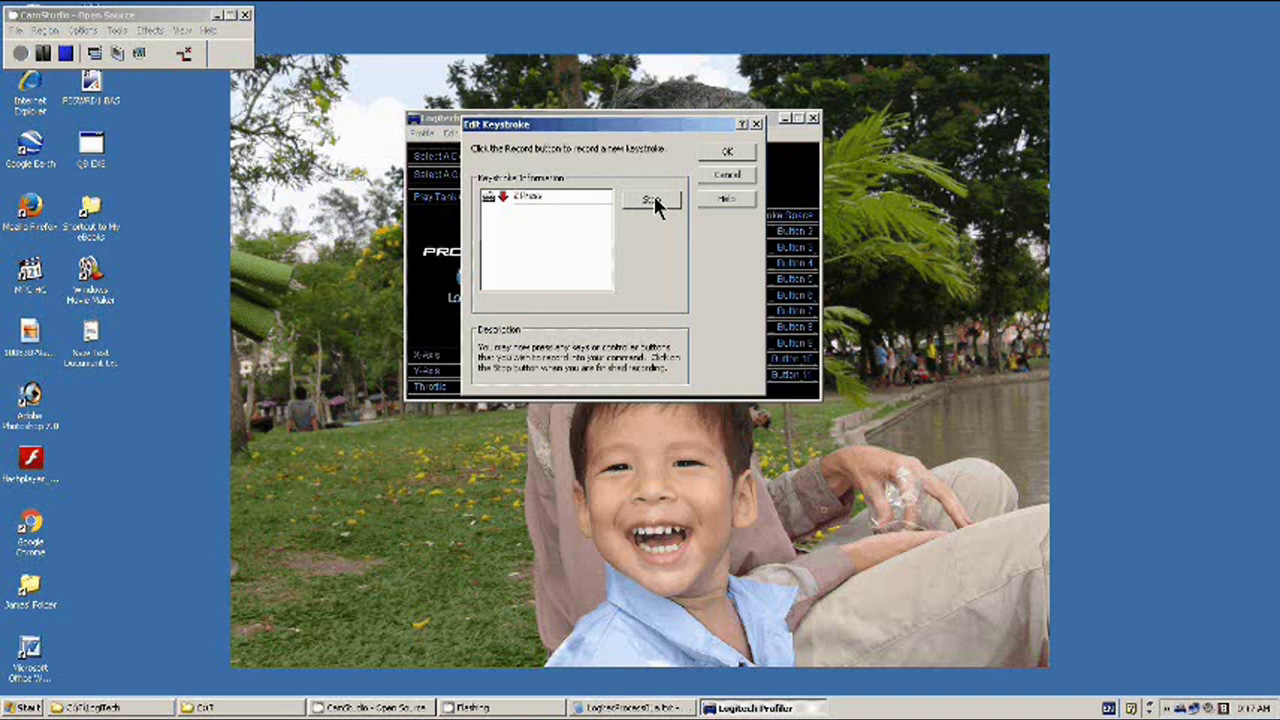
{"action": "left_click", "coordinate": [653, 199]}
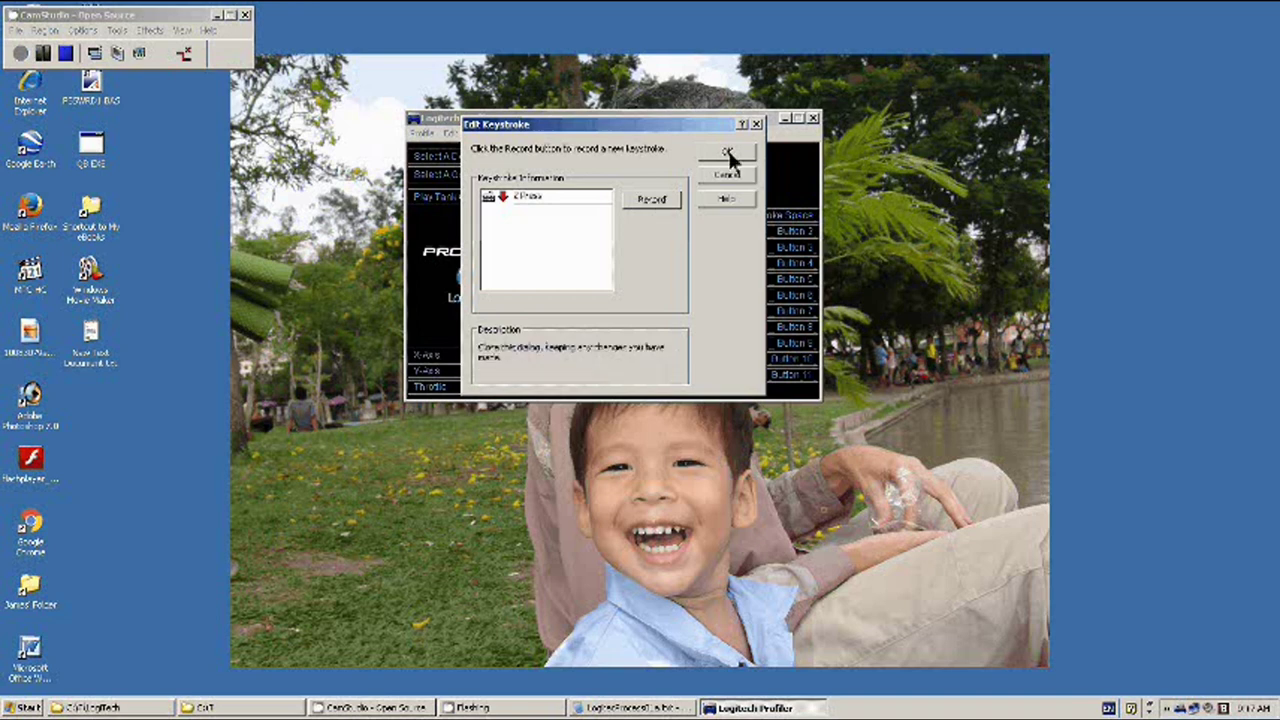
{"action": "left_click", "coordinate": [728, 153]}
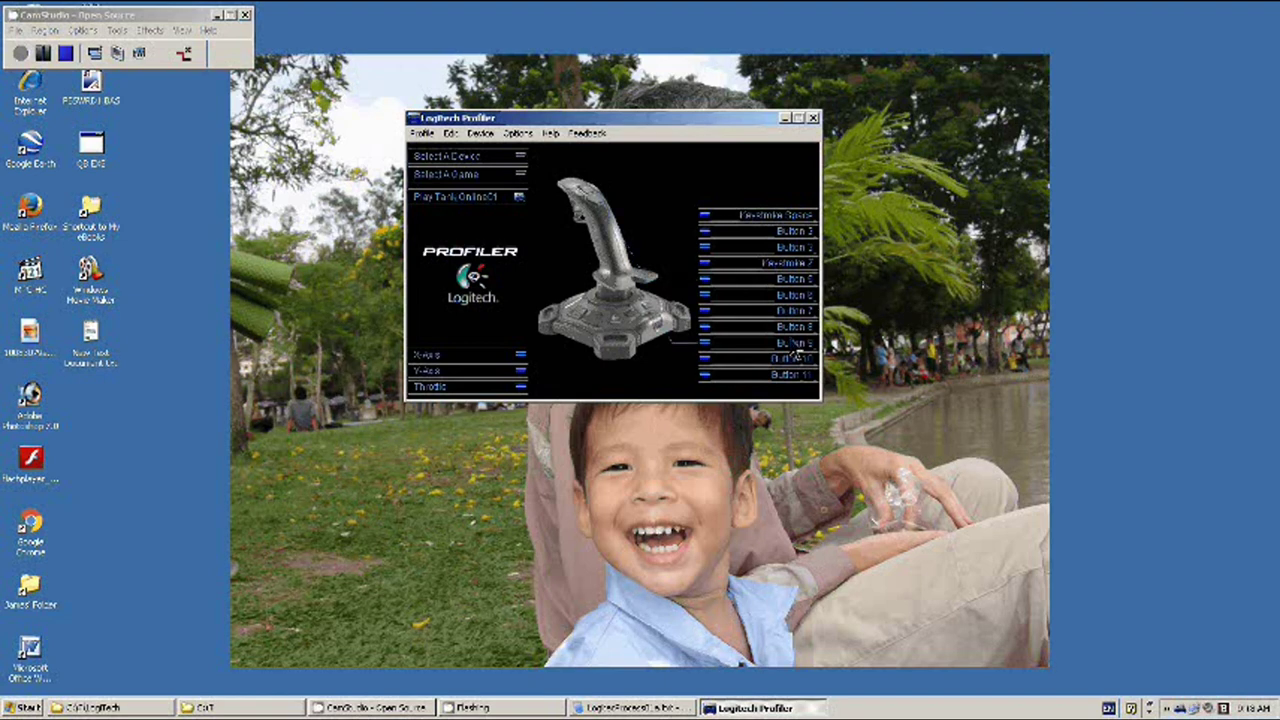
Record a new X keystroke and assign it to the joystick's Button 5.
{"action": "left_click", "coordinate": [796, 279]}
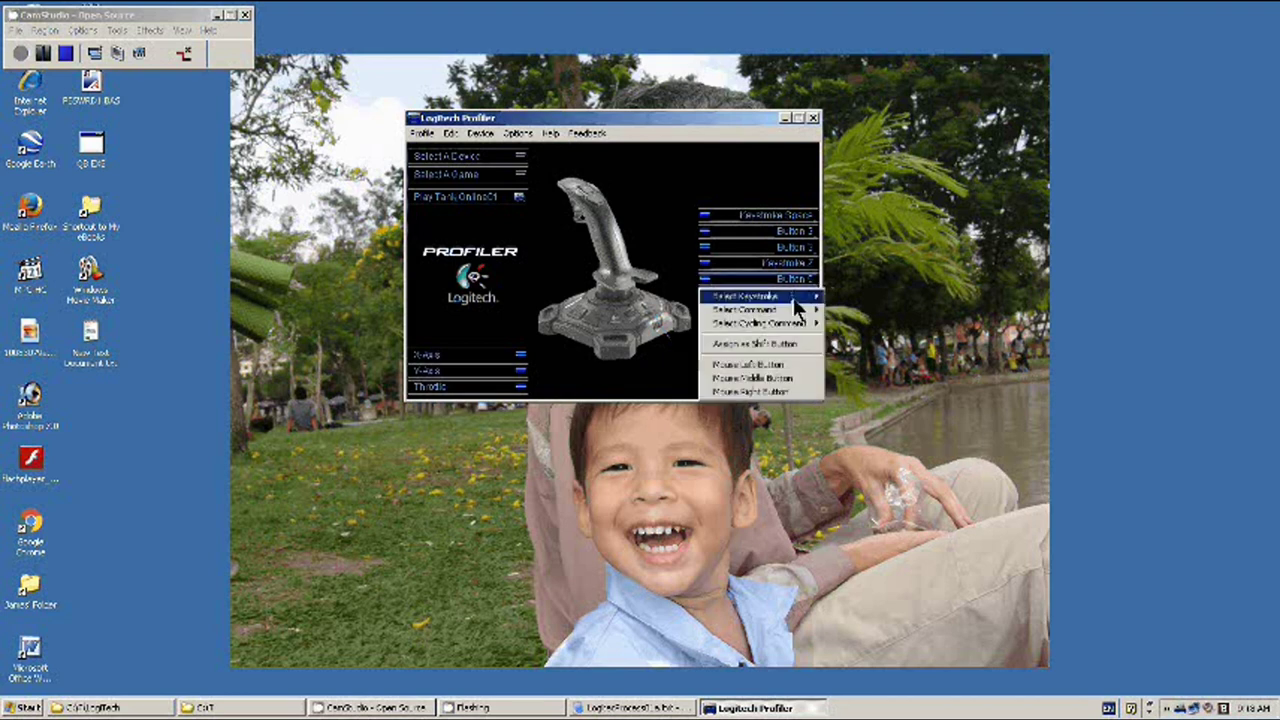
{"action": "left_click", "coordinate": [795, 298]}
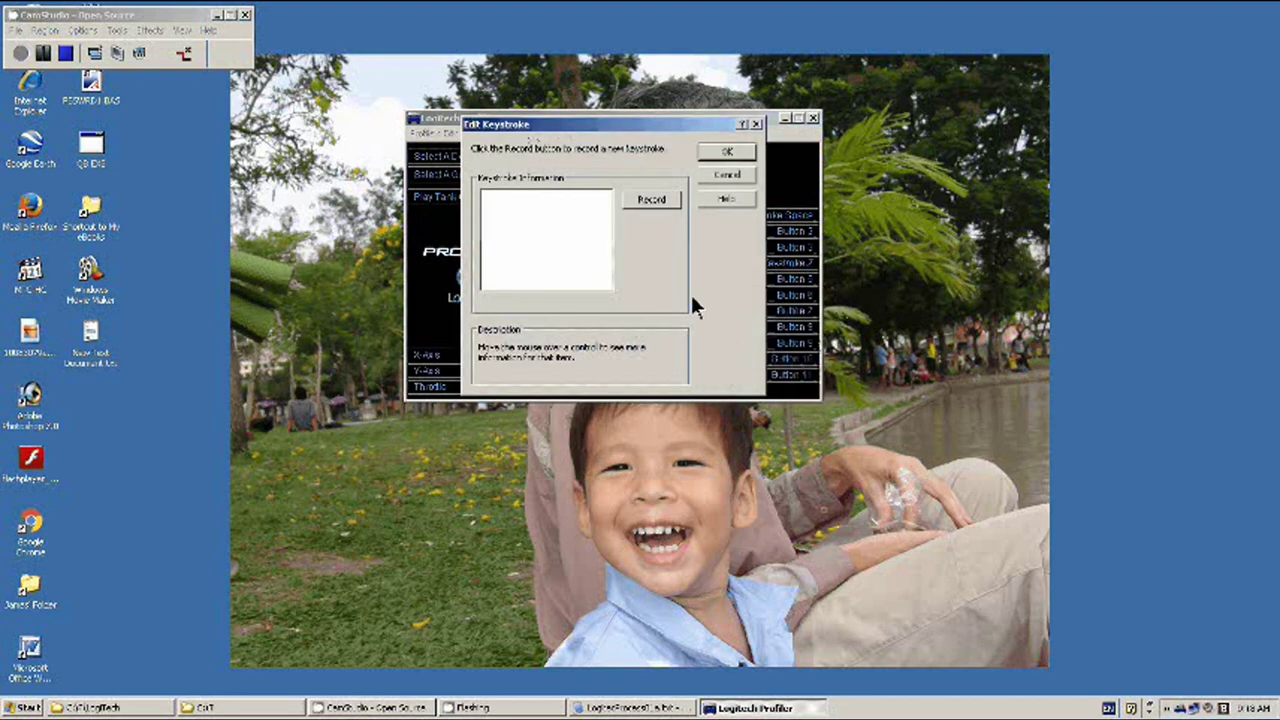
{"action": "left_click", "coordinate": [671, 199]}
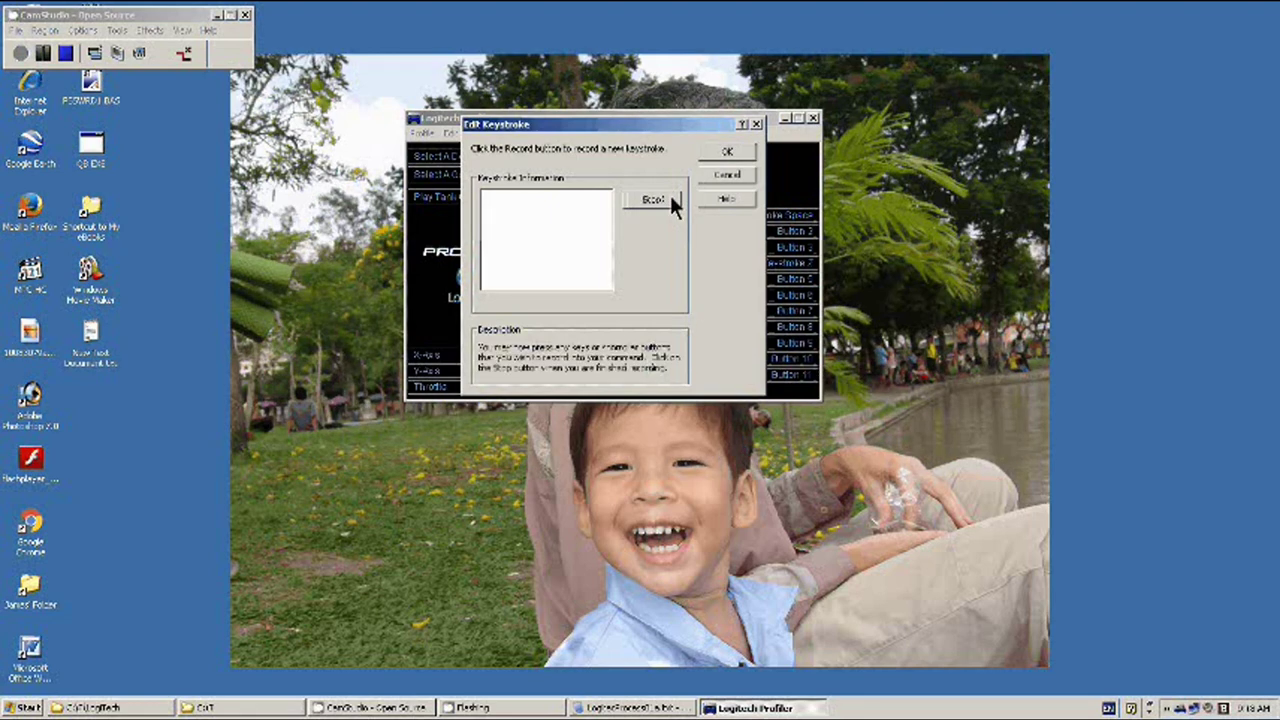
{"action": "key", "text": "Return"}
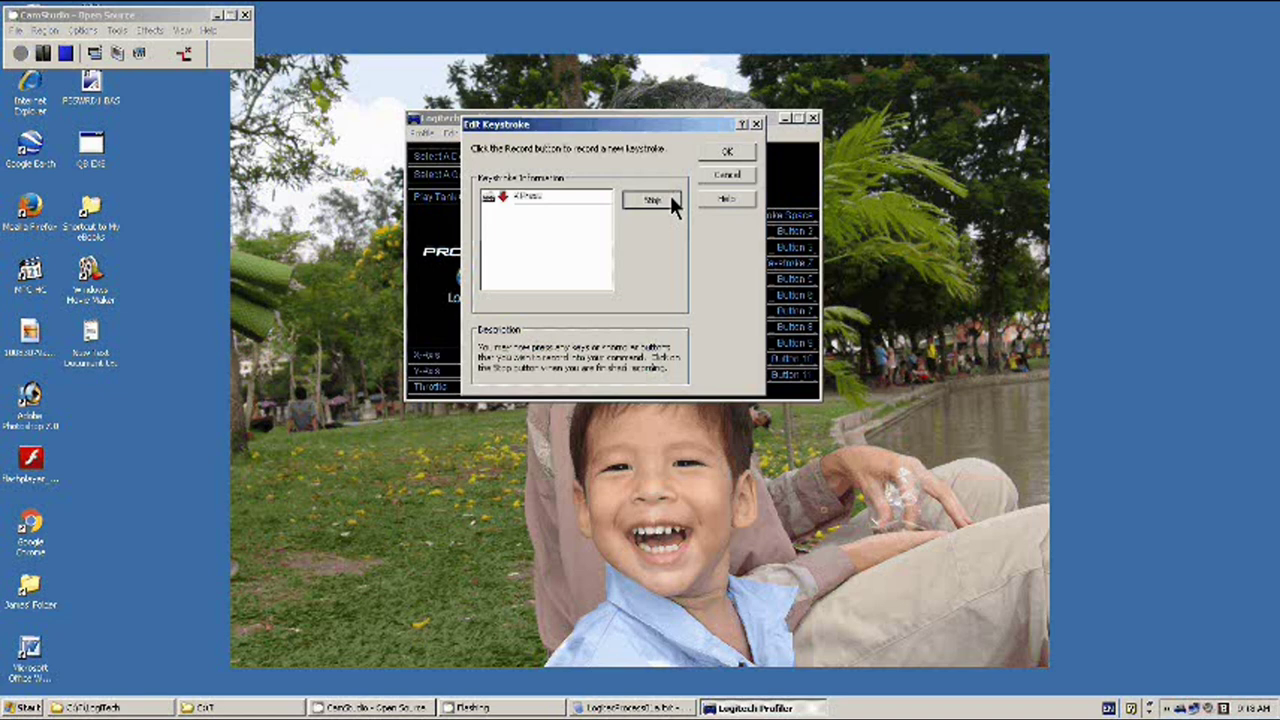
{"action": "left_click", "coordinate": [669, 199]}
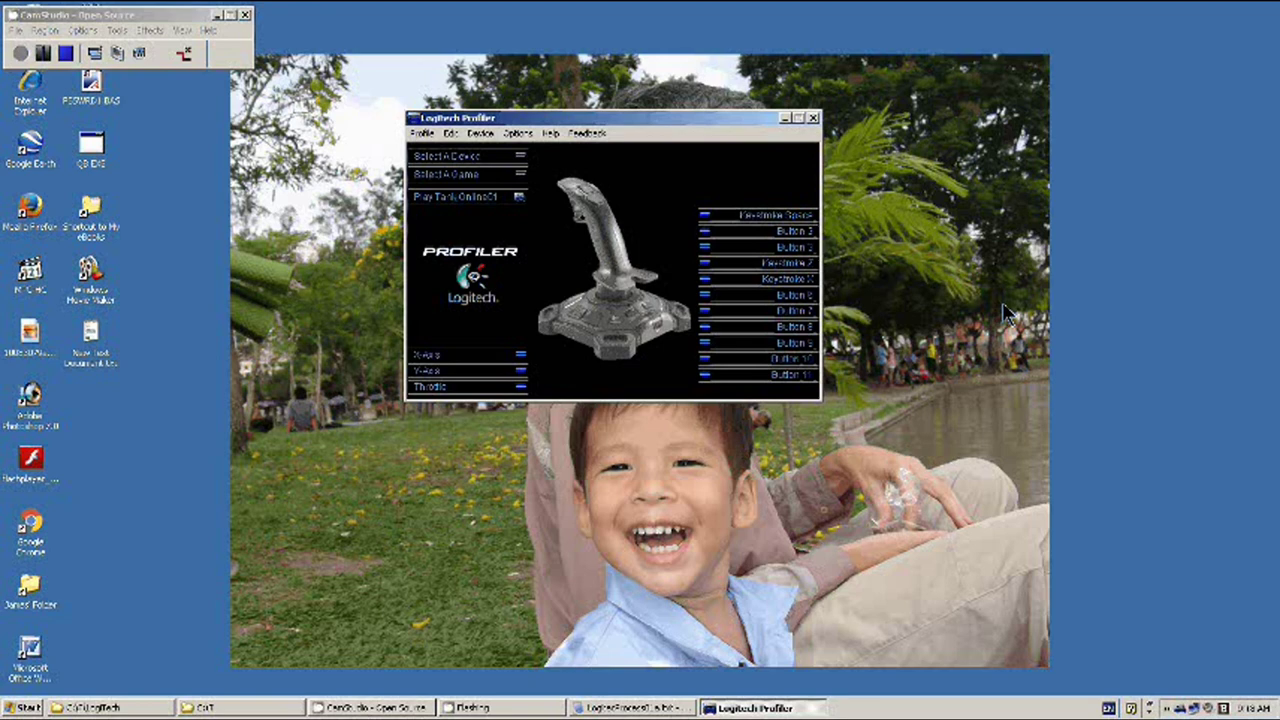
Record a new C keystroke and assign it to the joystick's Button 3.
{"action": "left_click", "coordinate": [800, 249]}
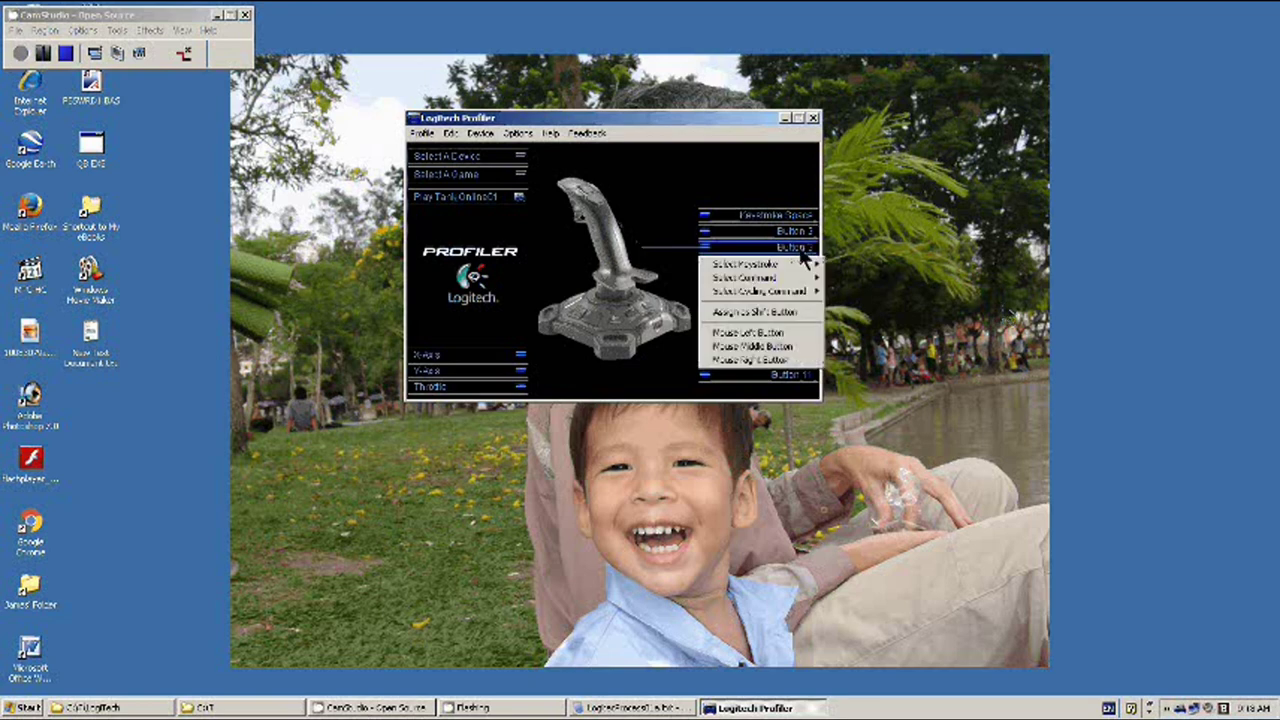
{"action": "mouse_move", "coordinate": [810, 265]}
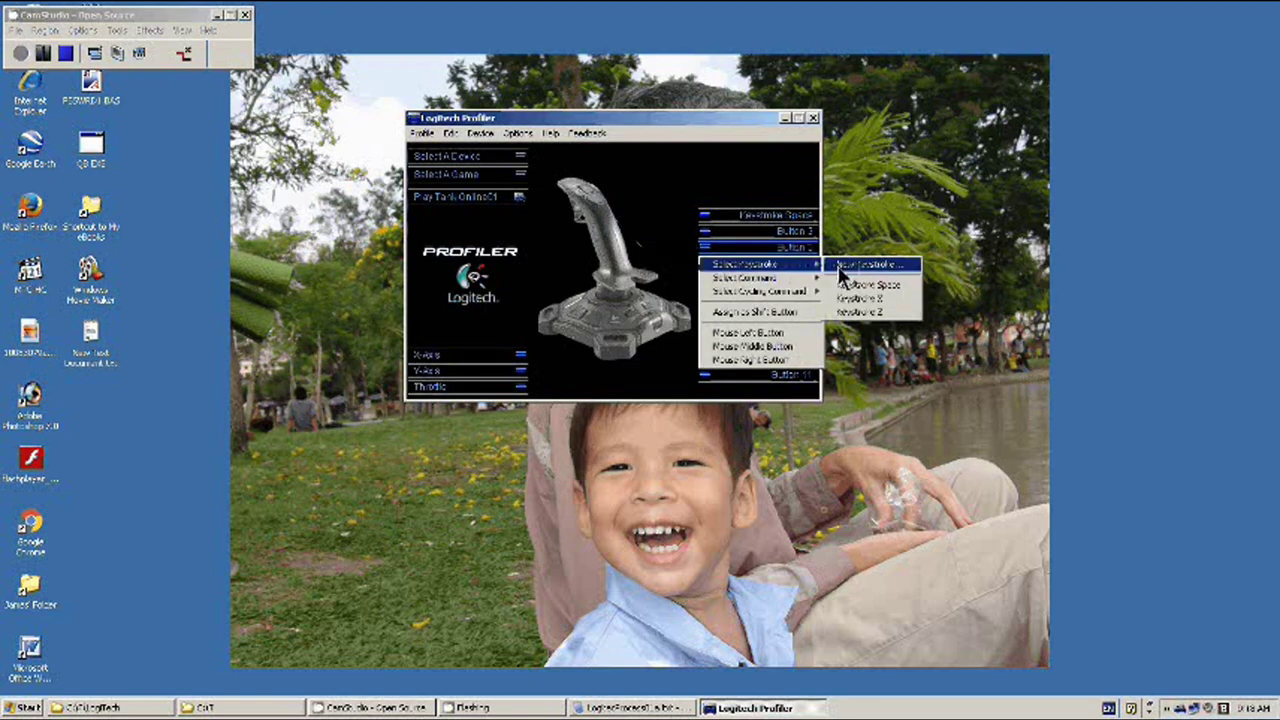
{"action": "left_click", "coordinate": [840, 265]}
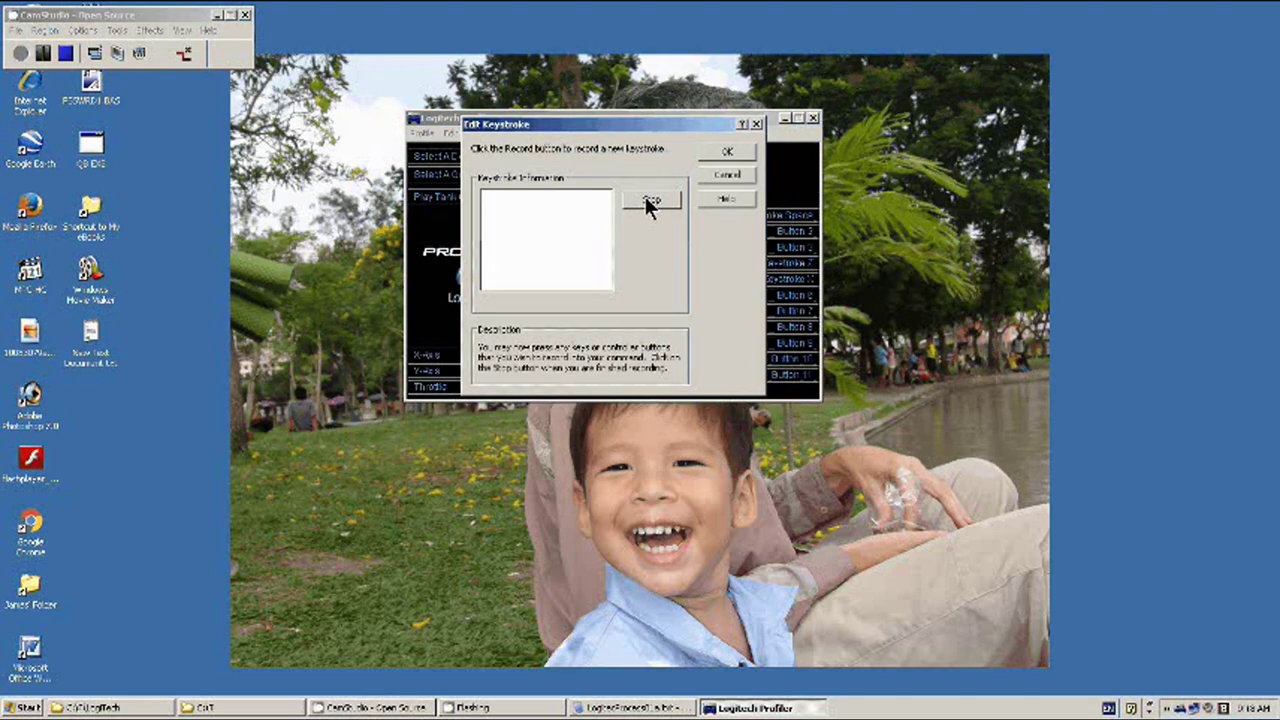
{"action": "left_click", "coordinate": [645, 197]}
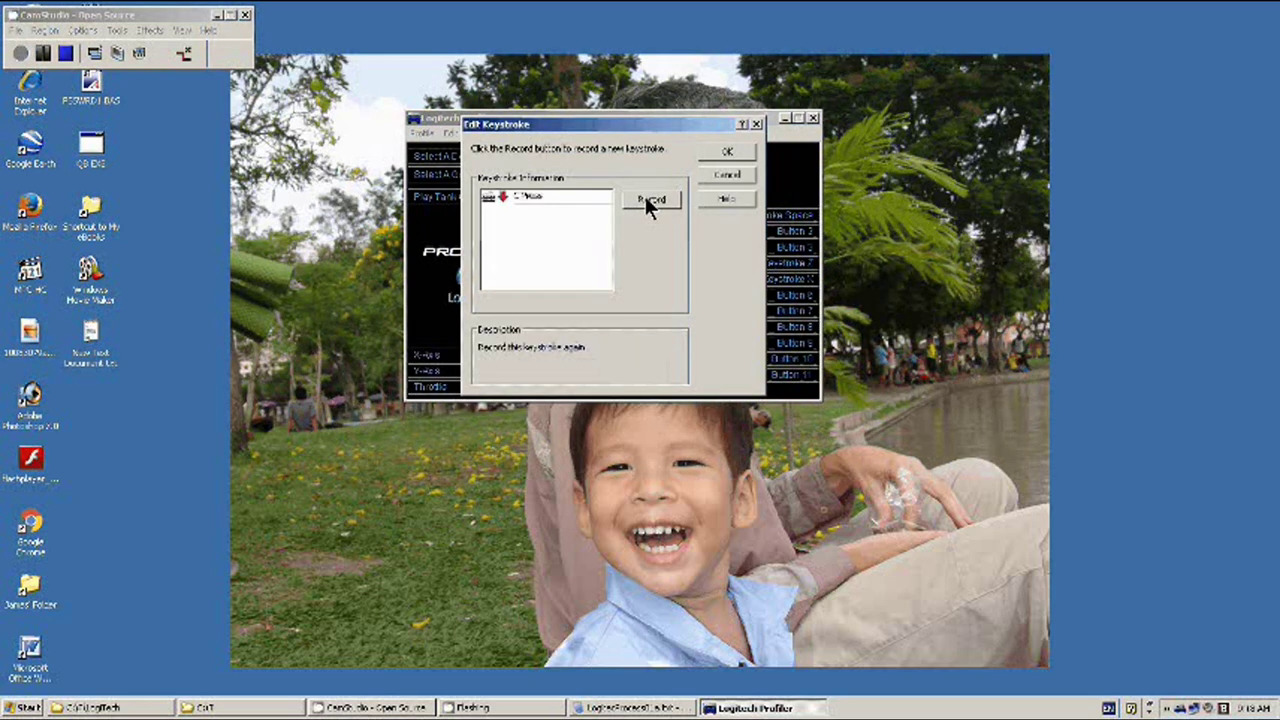
{"action": "left_click", "coordinate": [727, 151]}
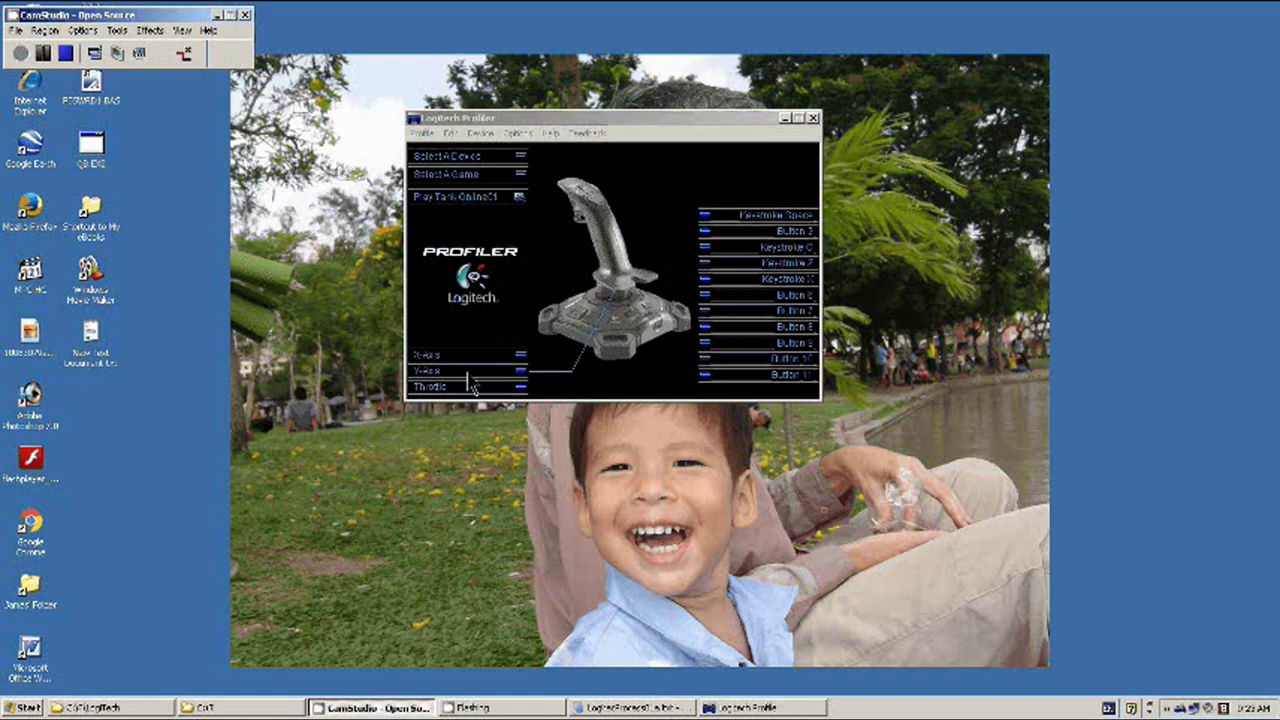
Create a new axis assignment named LeftRight for the joystick's X-Axis.
{"action": "left_click", "coordinate": [519, 358]}
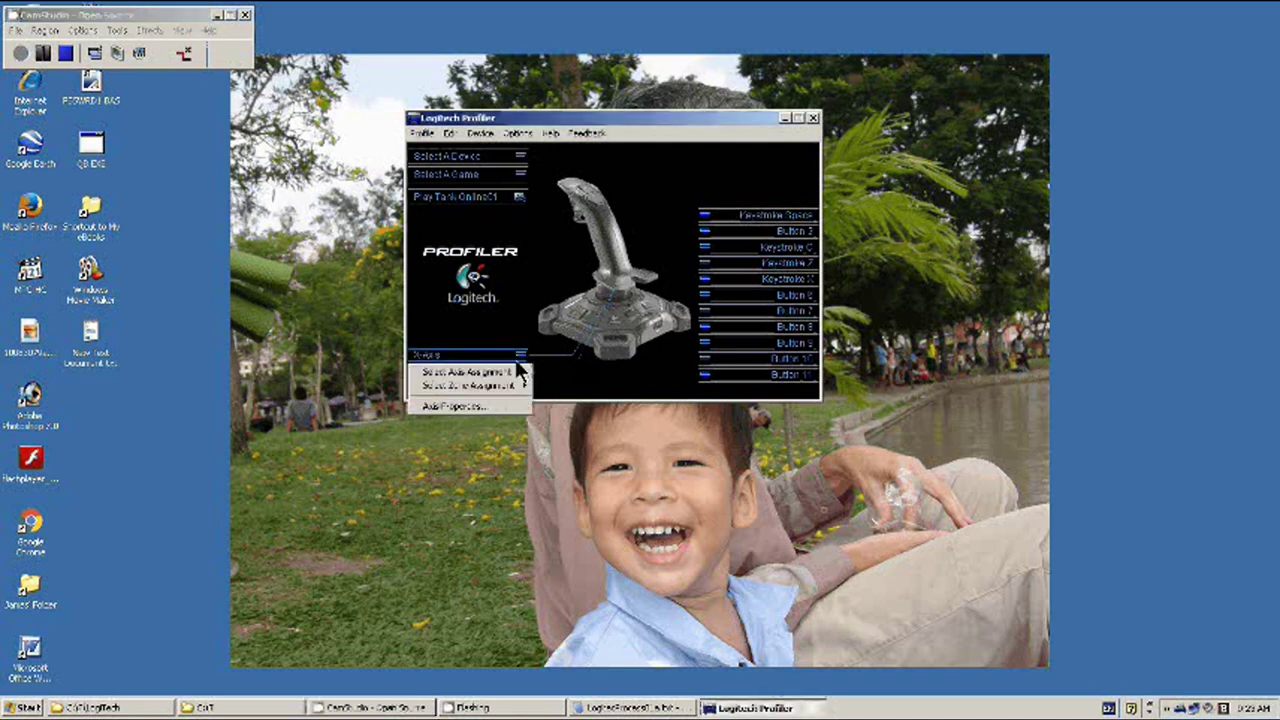
{"action": "mouse_move", "coordinate": [515, 372]}
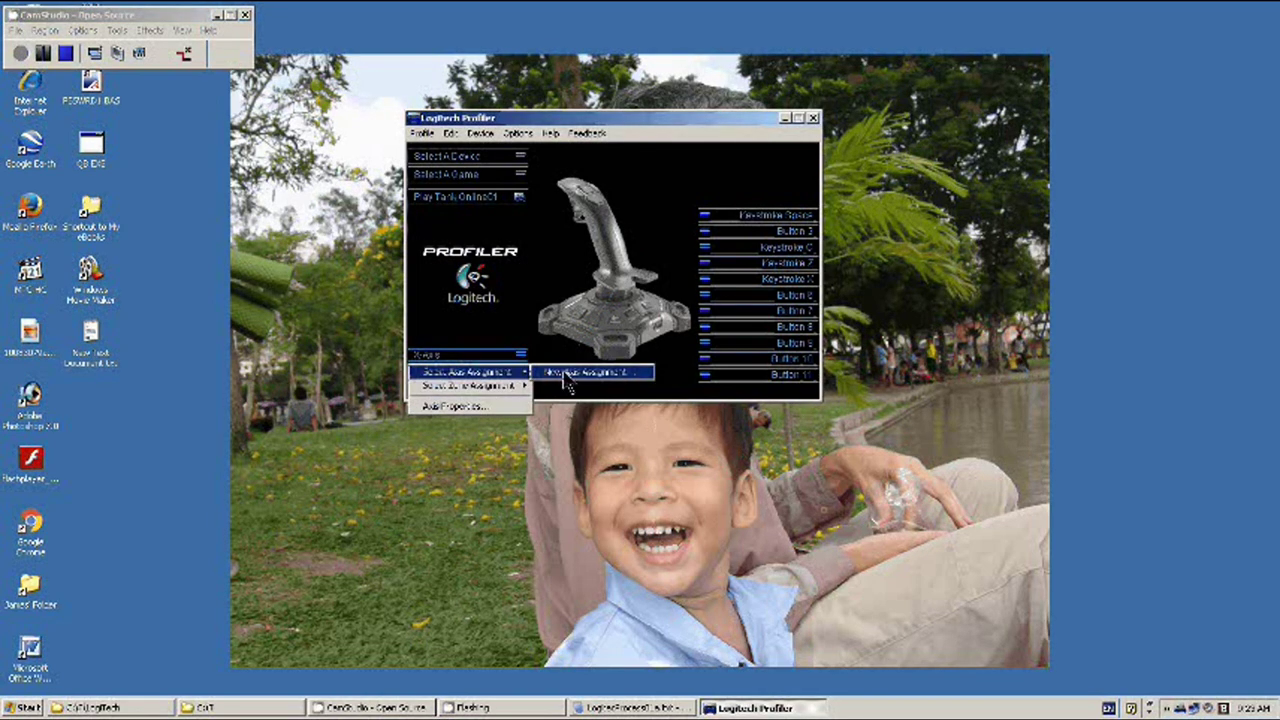
{"action": "left_click", "coordinate": [565, 373]}
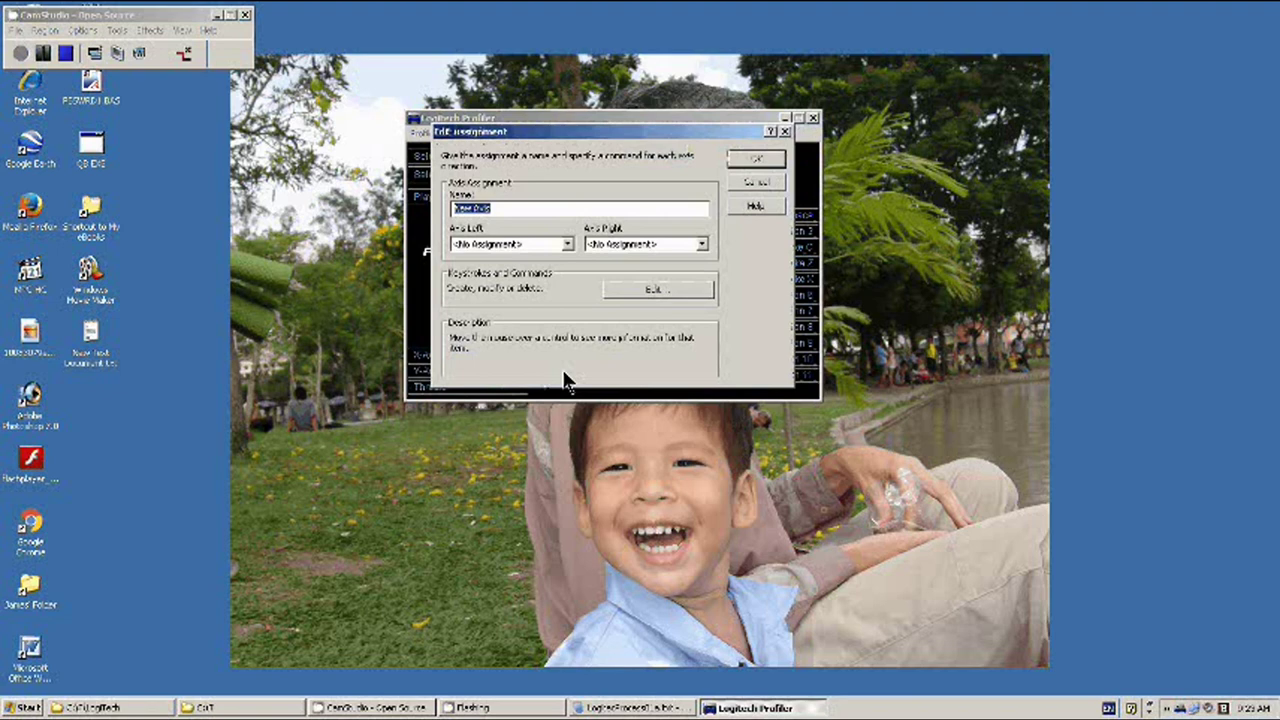
{"action": "type", "text": "Left"}
{"action": "key", "text": "BackSpace"}
{"action": "type", "text": "Right"}
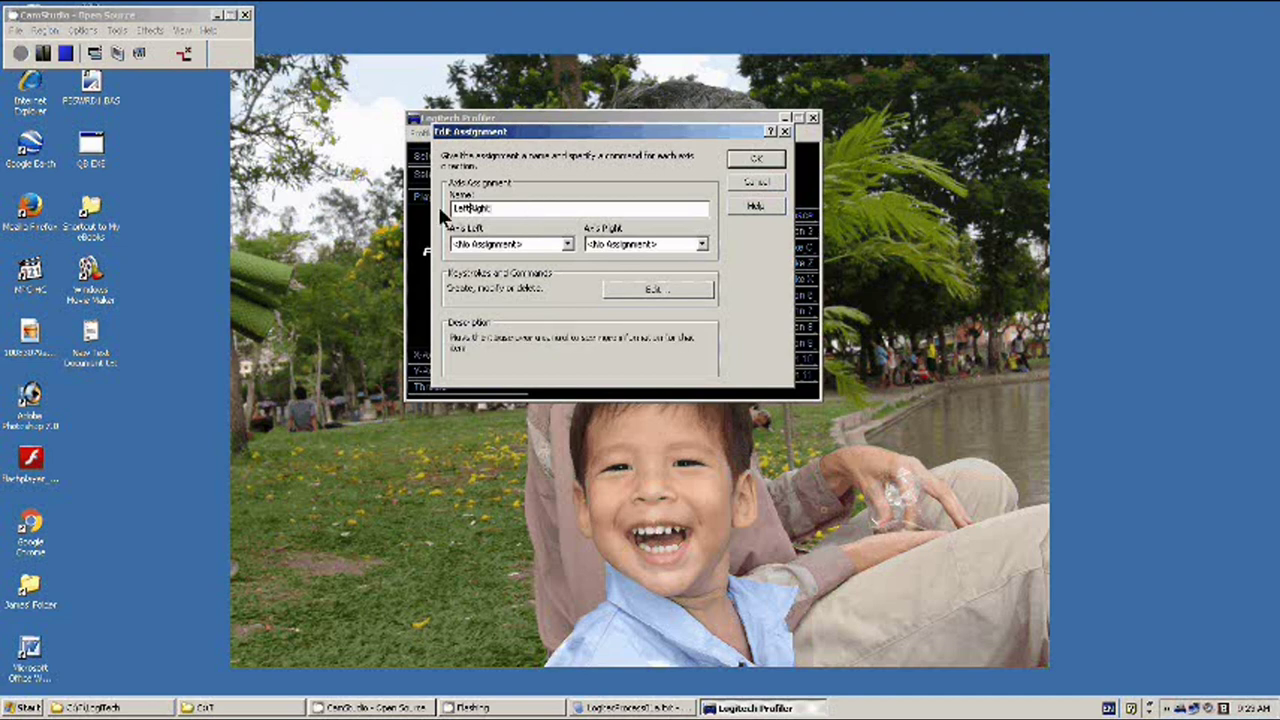
Record a new Left arrow keystroke and assign it to the Axis Left direction of the LeftRight assignment.
{"action": "left_click", "coordinate": [567, 245]}
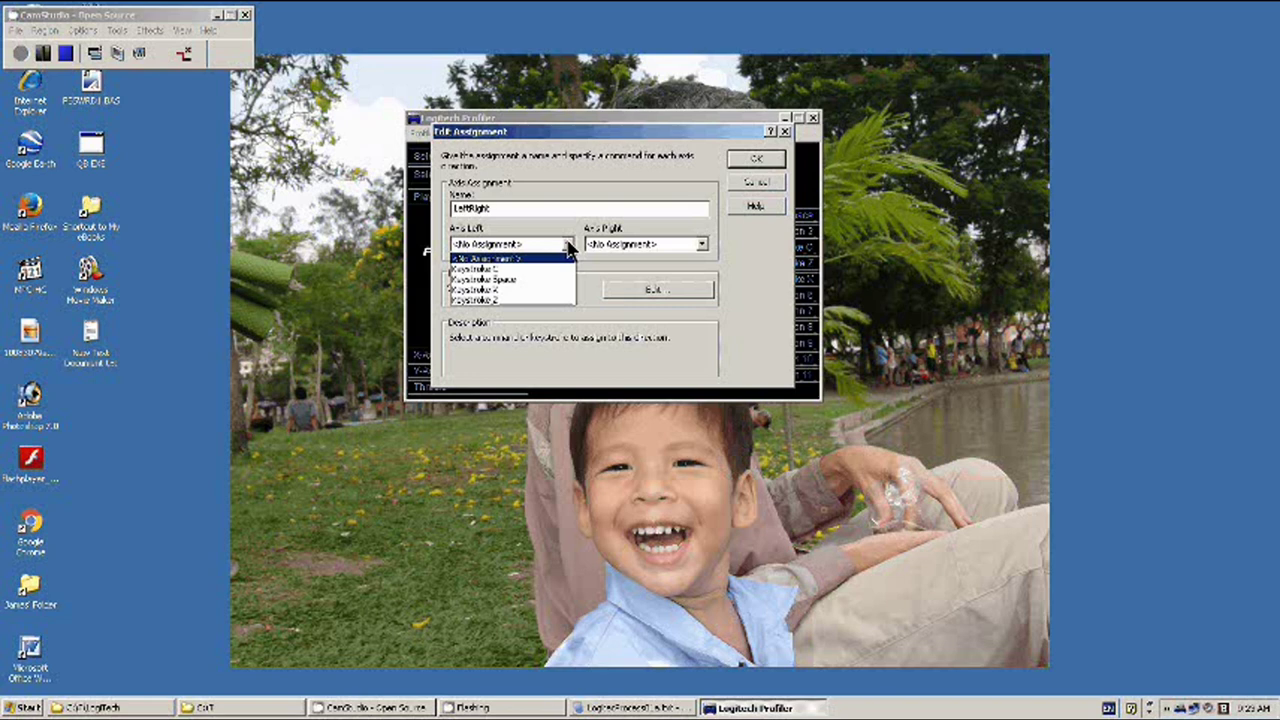
{"action": "left_click", "coordinate": [567, 245]}
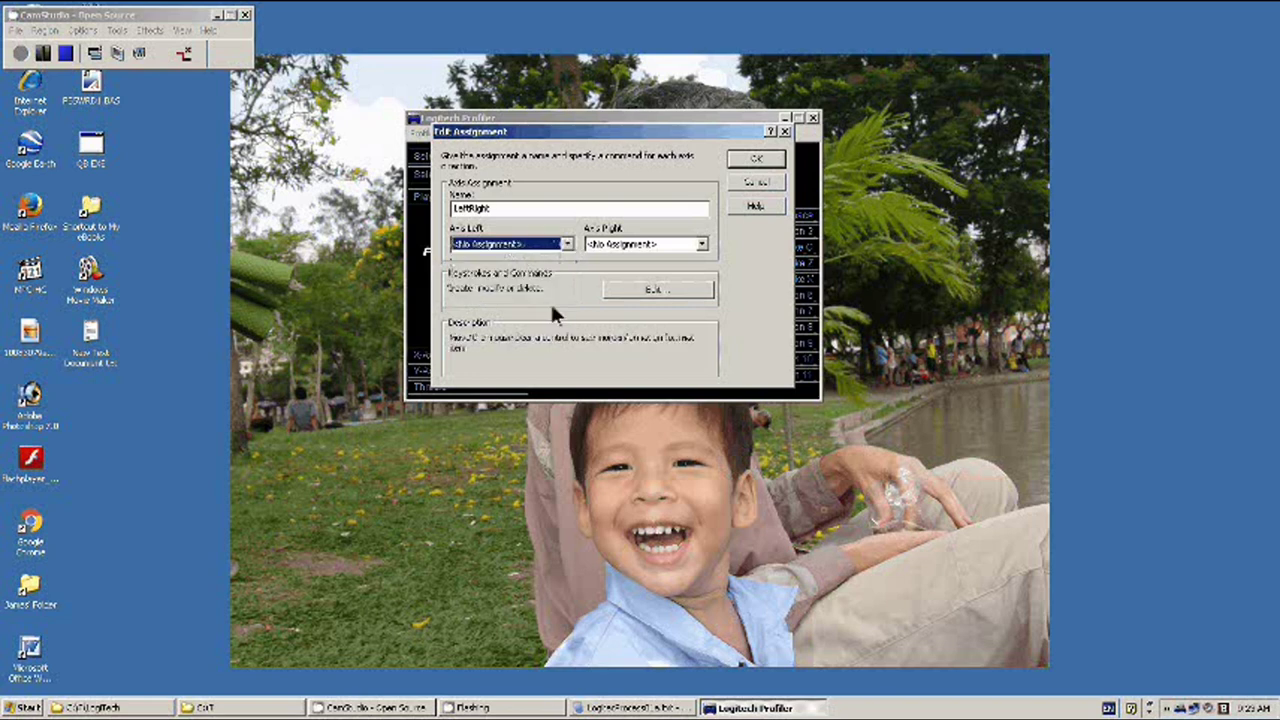
{"action": "left_click", "coordinate": [656, 289]}
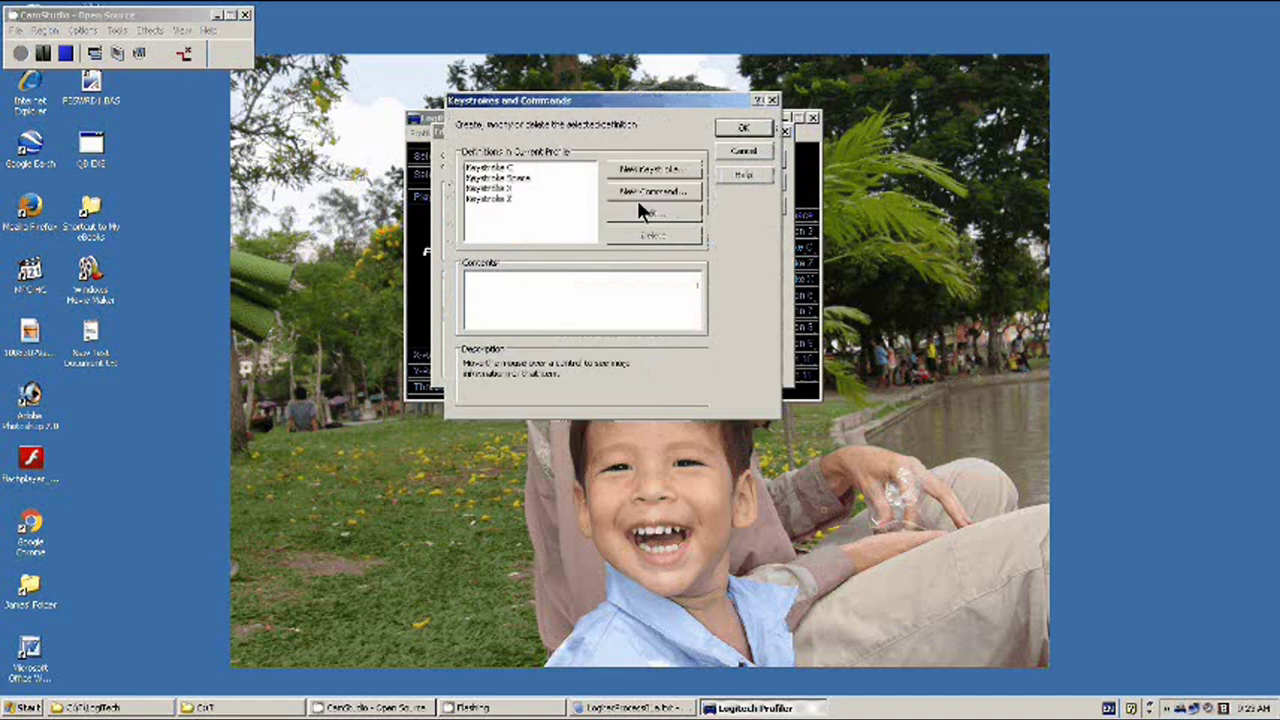
{"action": "left_click", "coordinate": [652, 170]}
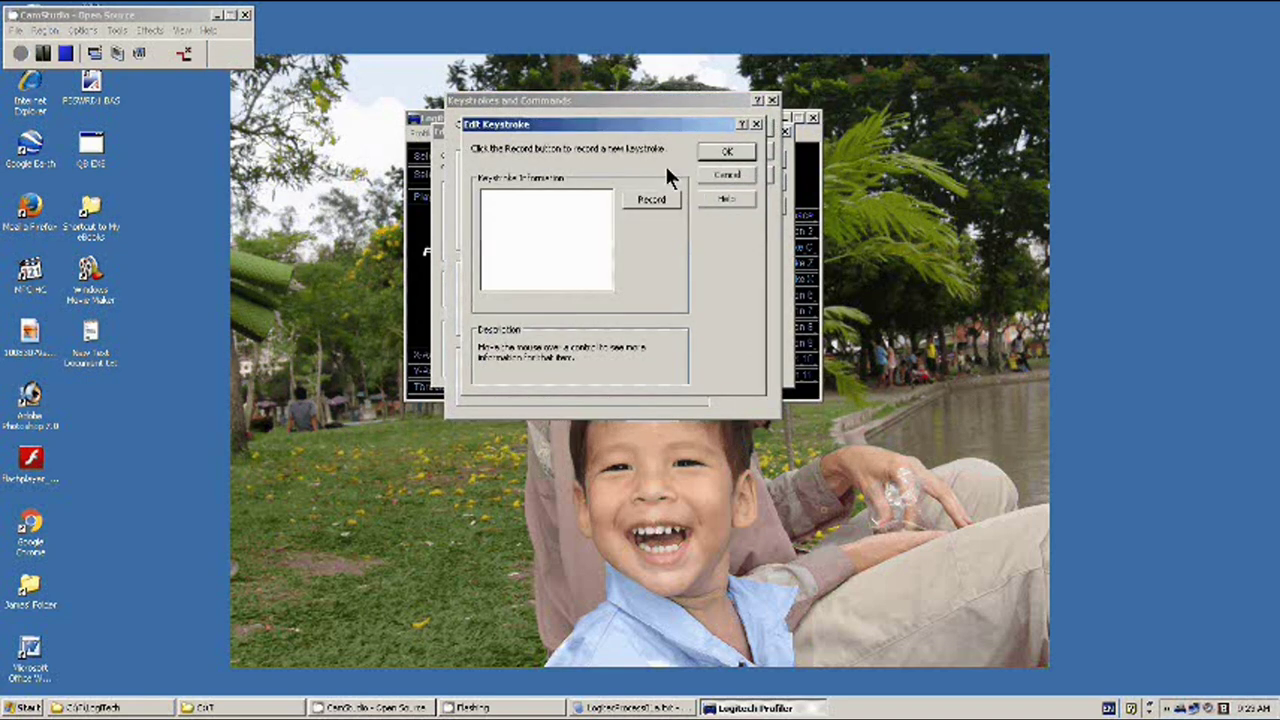
{"action": "left_click", "coordinate": [655, 198]}
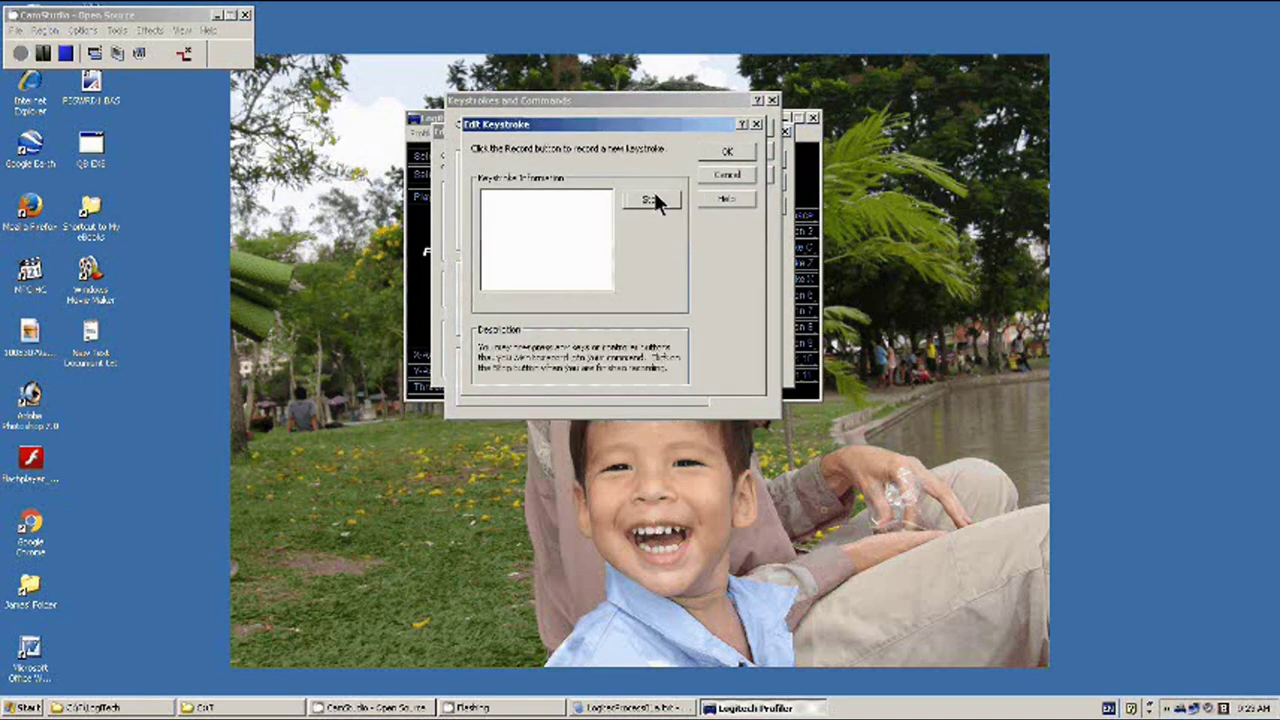
{"action": "key", "text": "alt"}
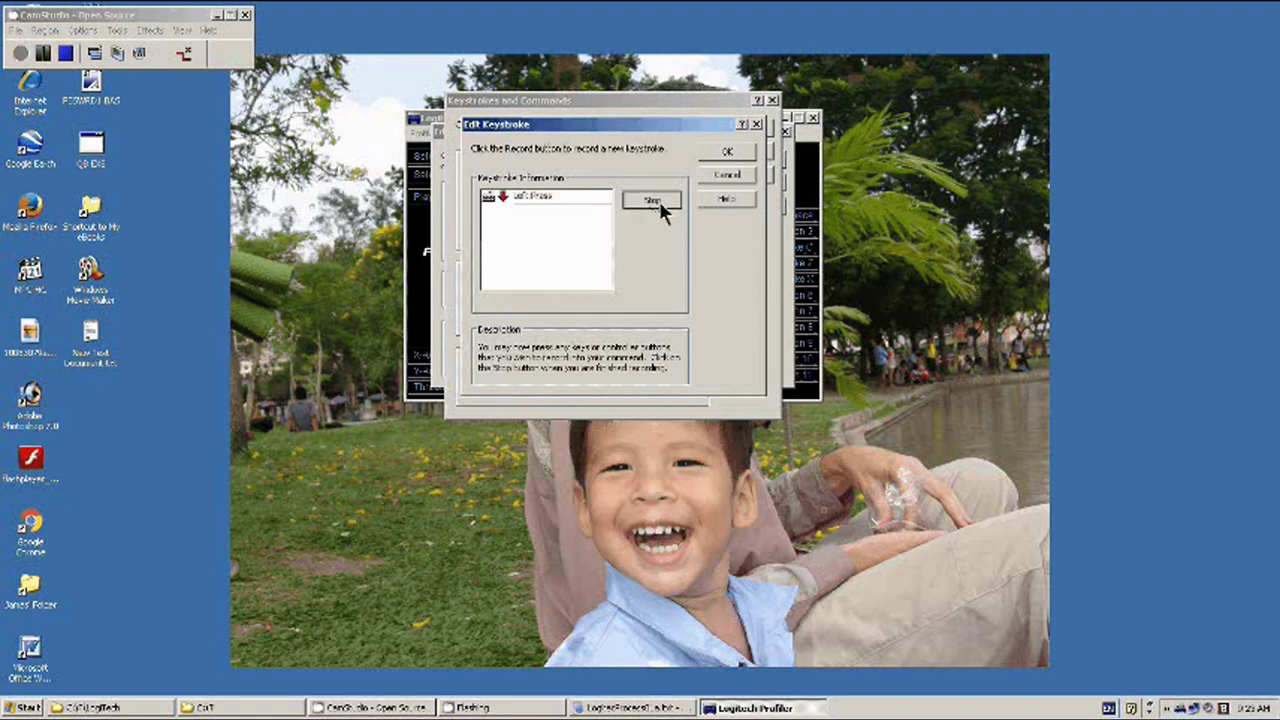
{"action": "left_click", "coordinate": [660, 203]}
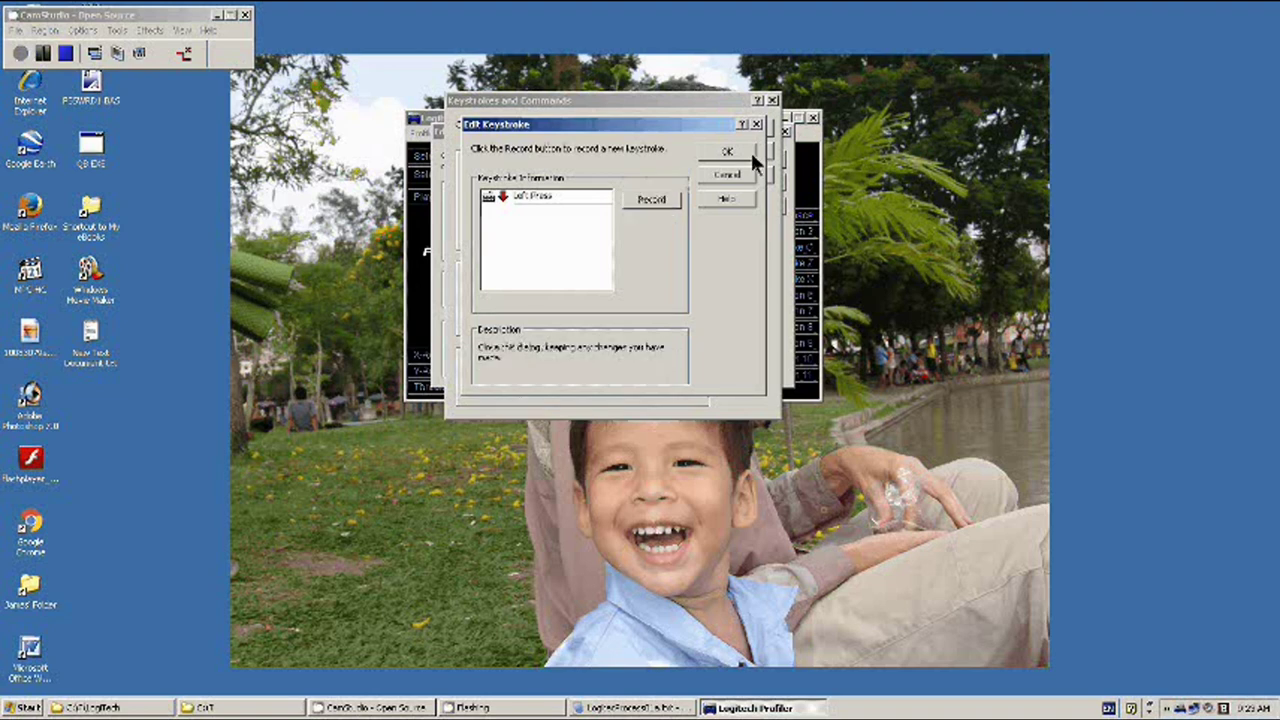
{"action": "left_click", "coordinate": [752, 155]}
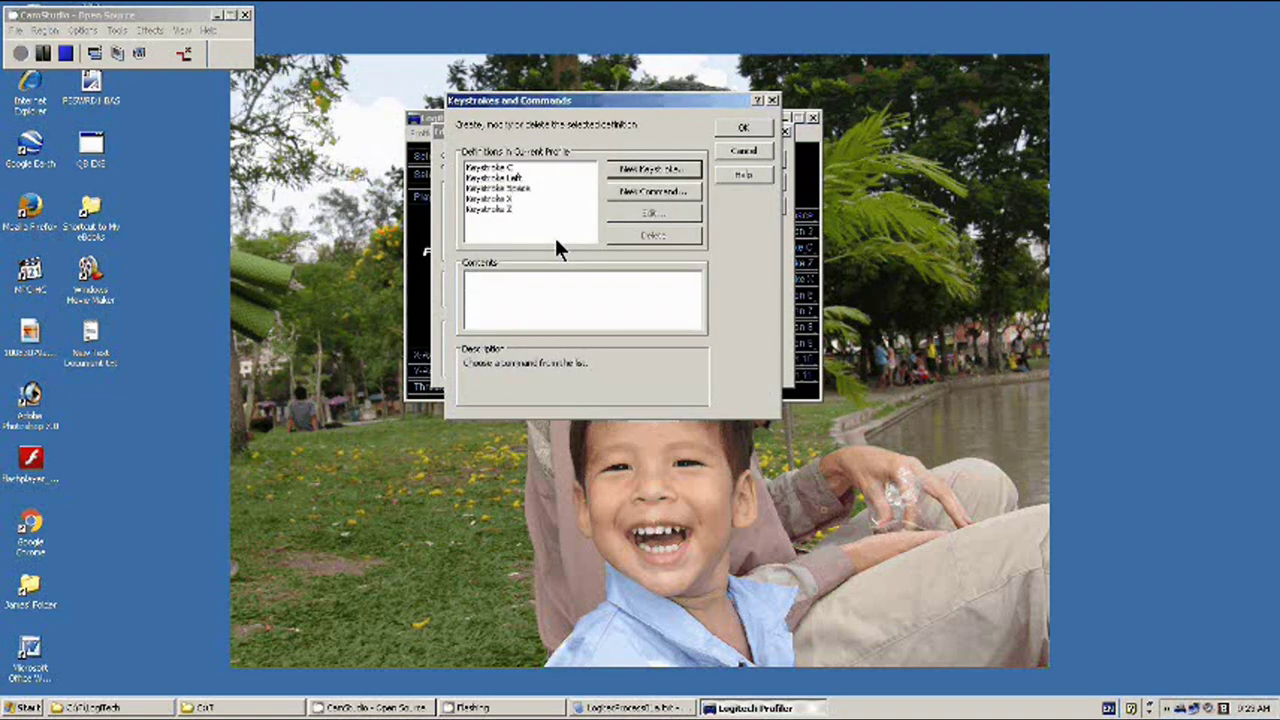
{"action": "left_click", "coordinate": [743, 131]}
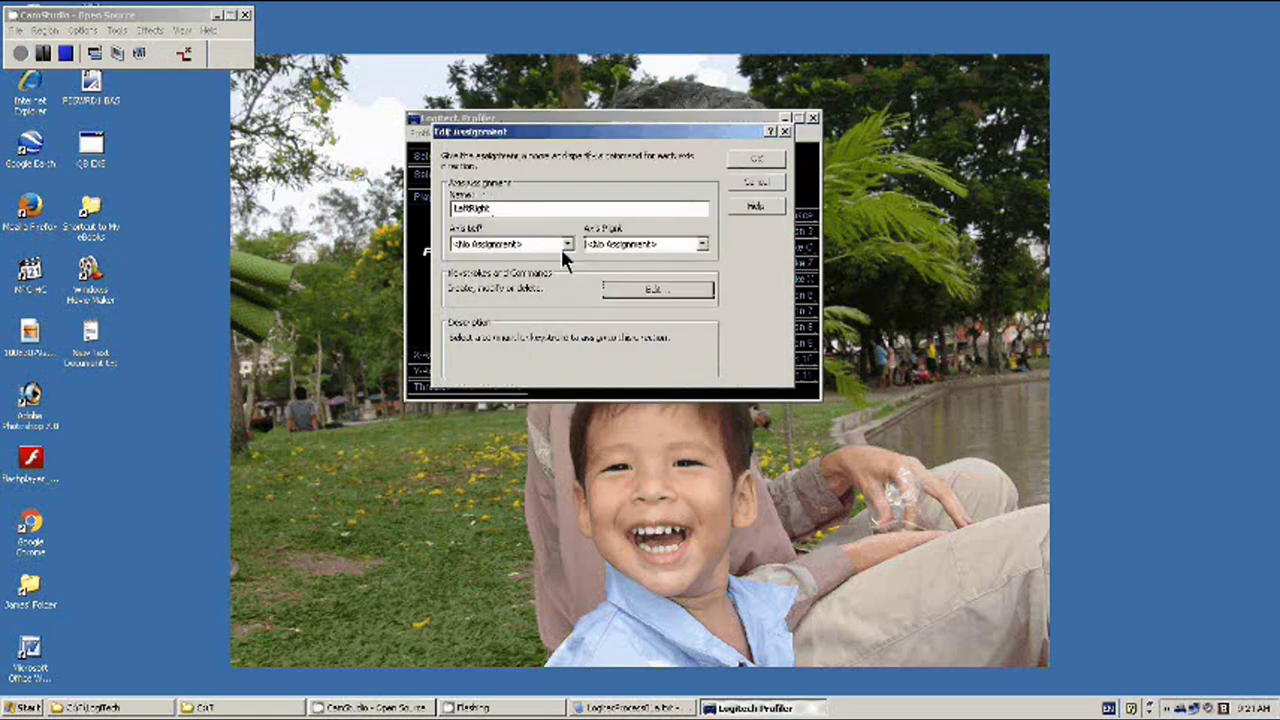
{"action": "left_click", "coordinate": [563, 250]}
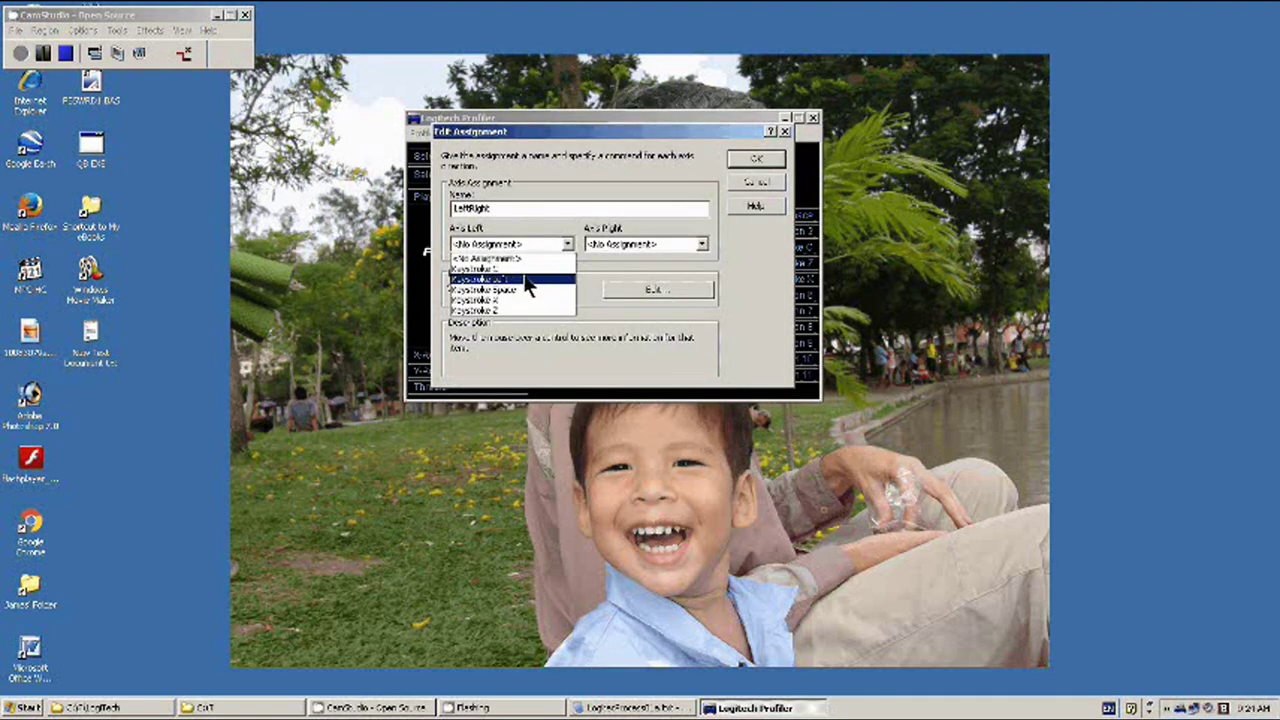
{"action": "left_click", "coordinate": [529, 280]}
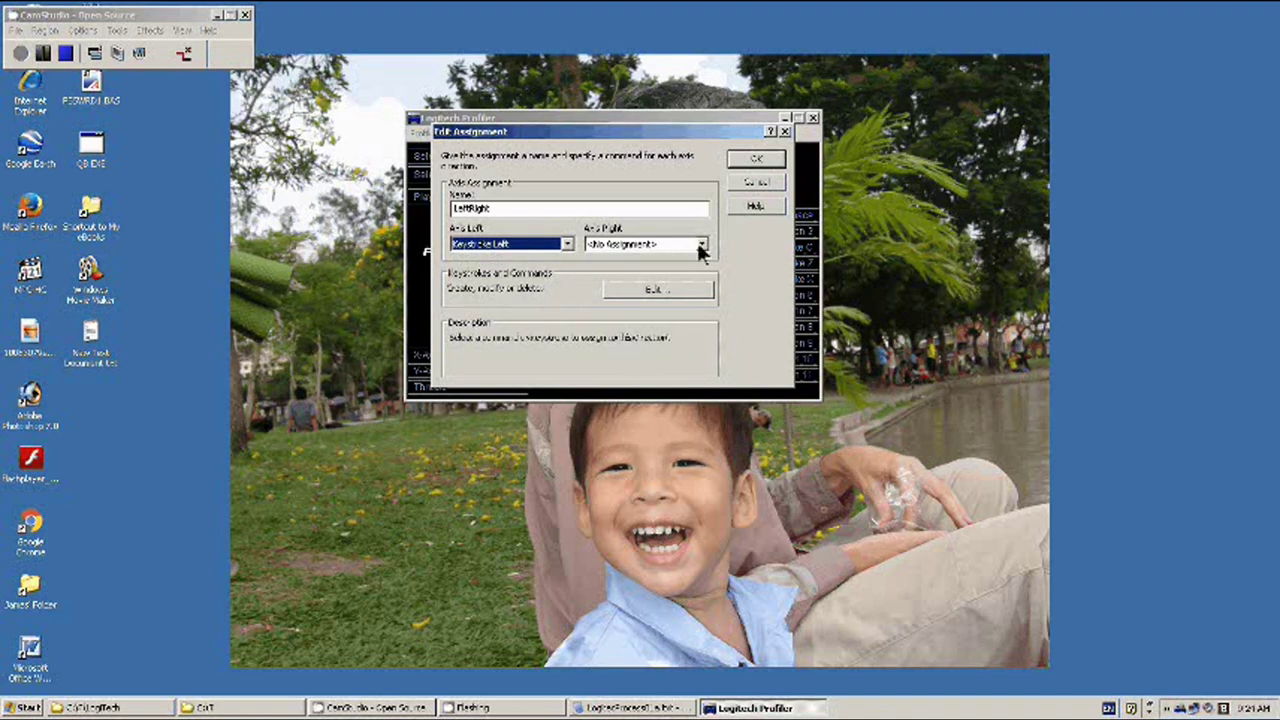
Record a new Right arrow keystroke, assign it to the Axis Right direction, and save the LeftRight assignment.
{"action": "key", "text": "Tab"}
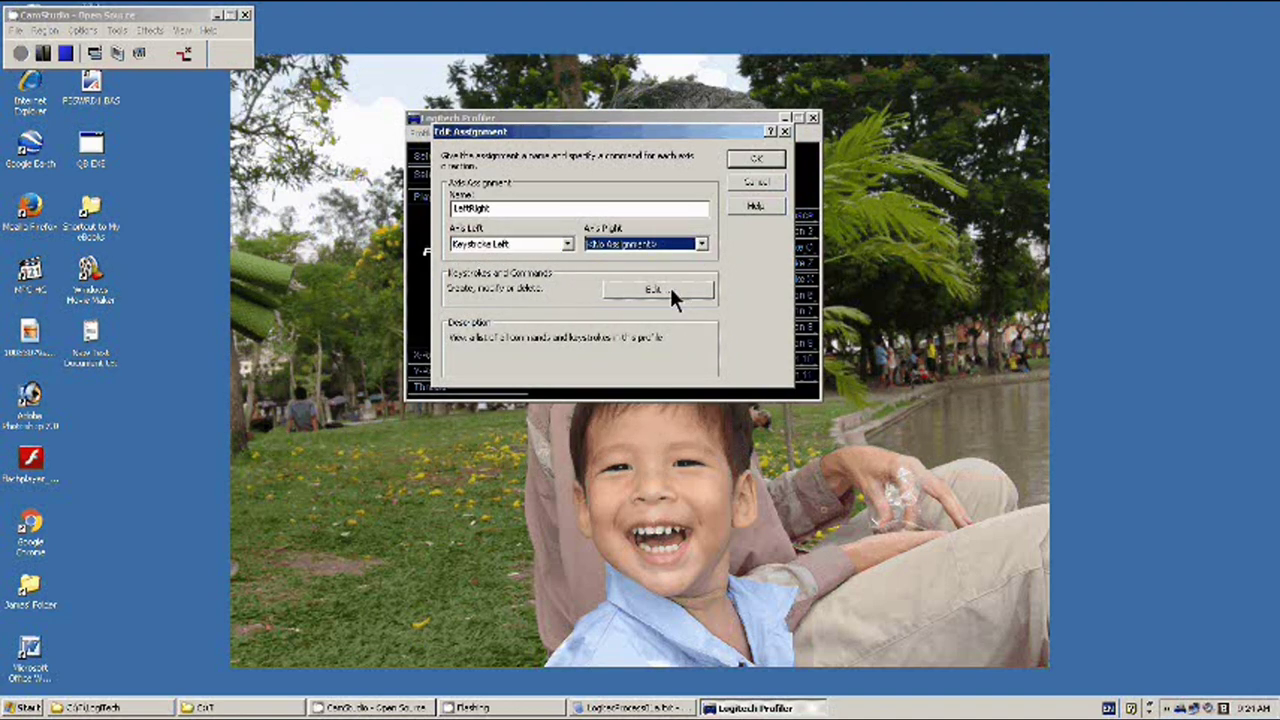
{"action": "left_click", "coordinate": [669, 285]}
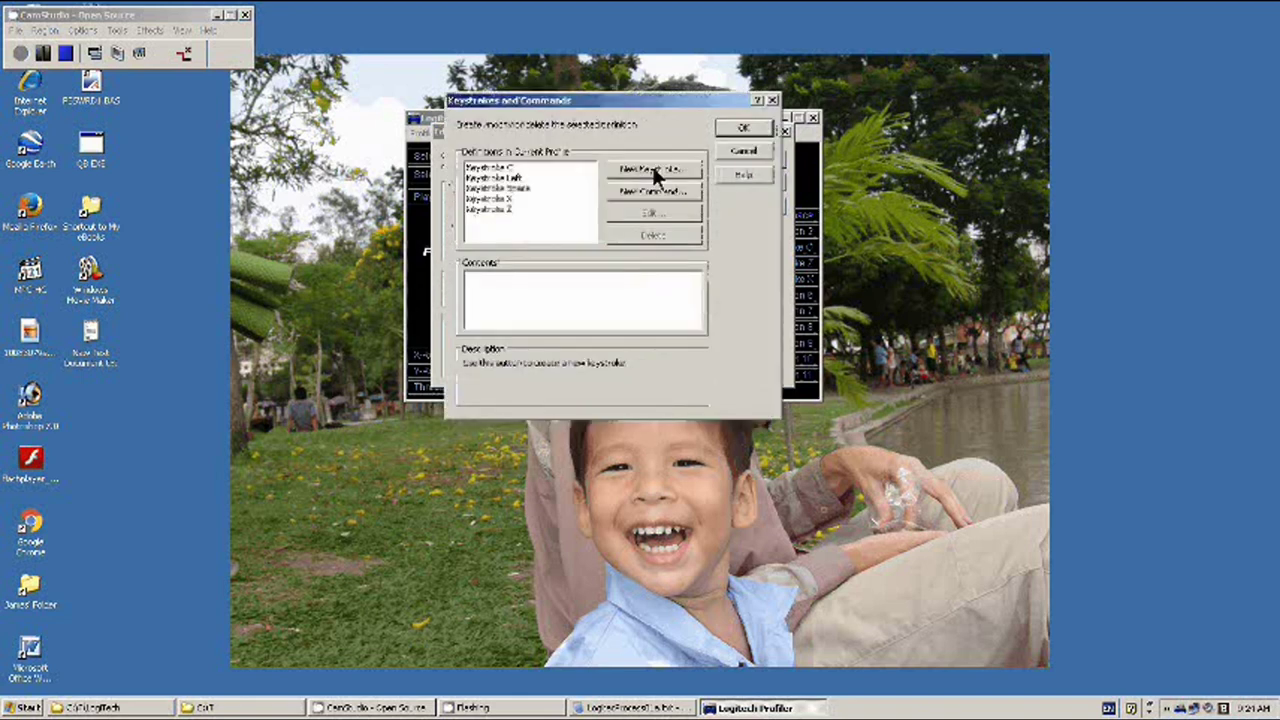
{"action": "left_click", "coordinate": [652, 168]}
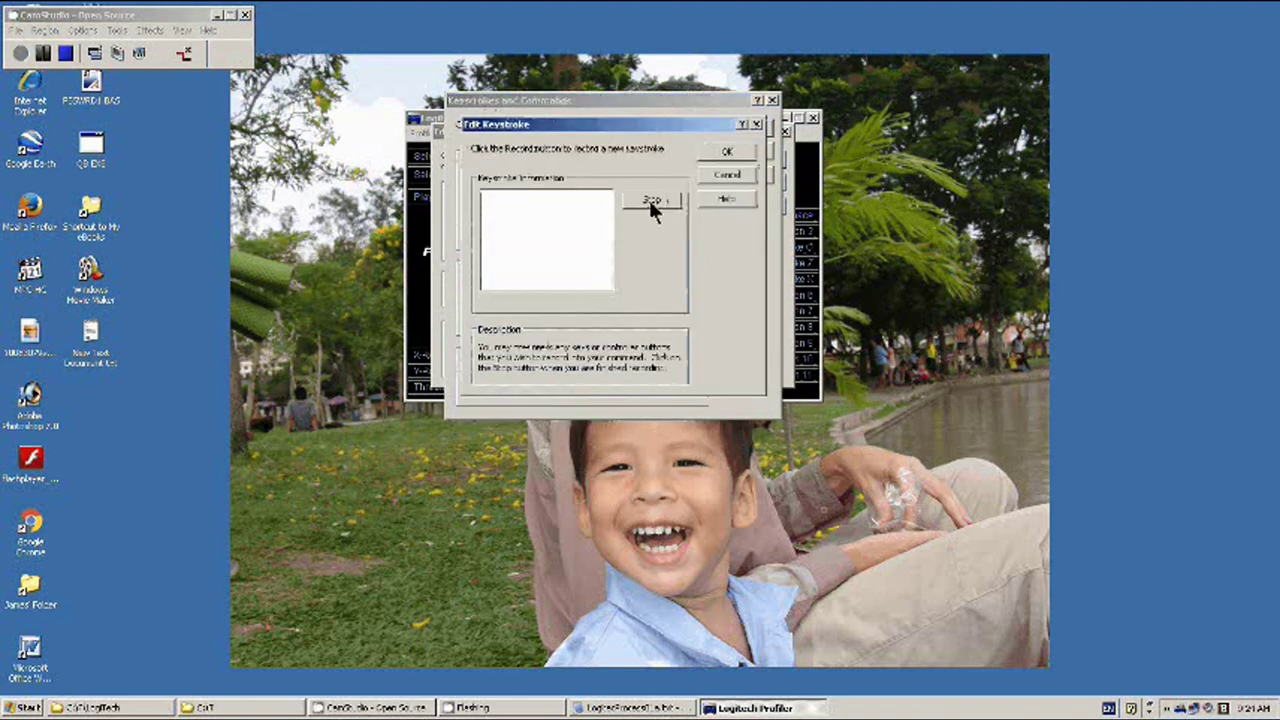
{"action": "key", "text": "Right"}
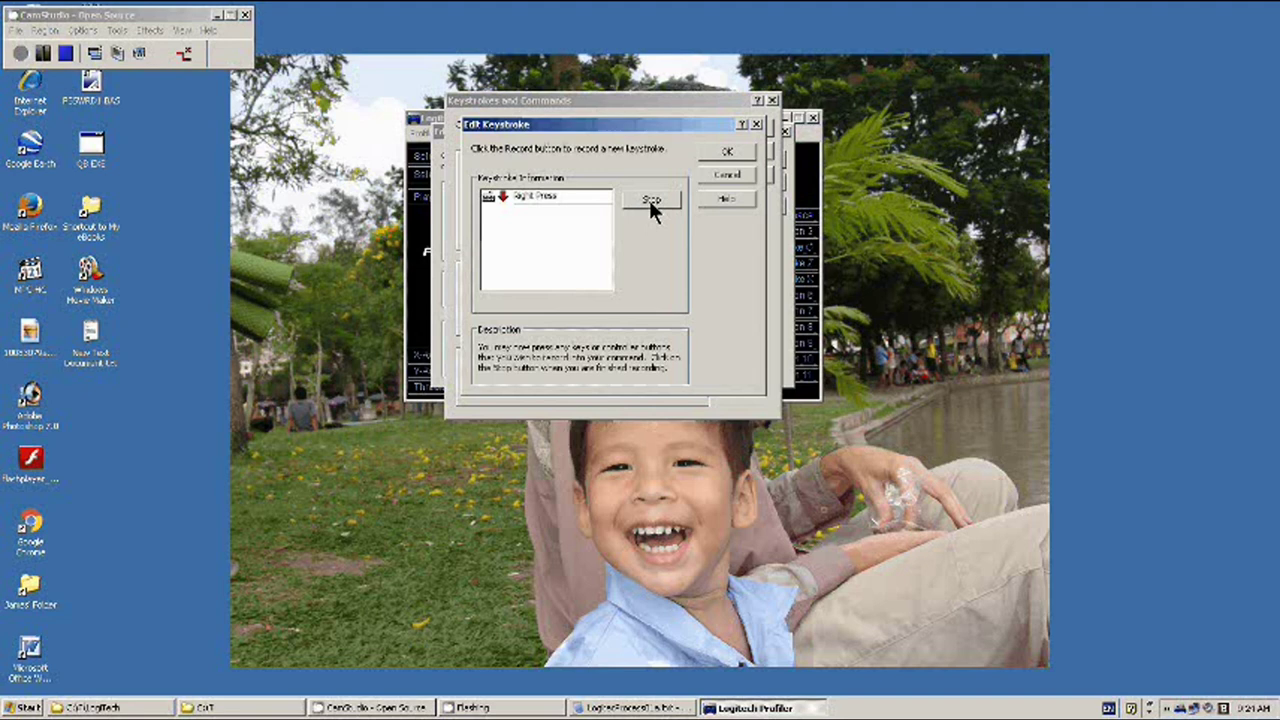
{"action": "left_click", "coordinate": [650, 200]}
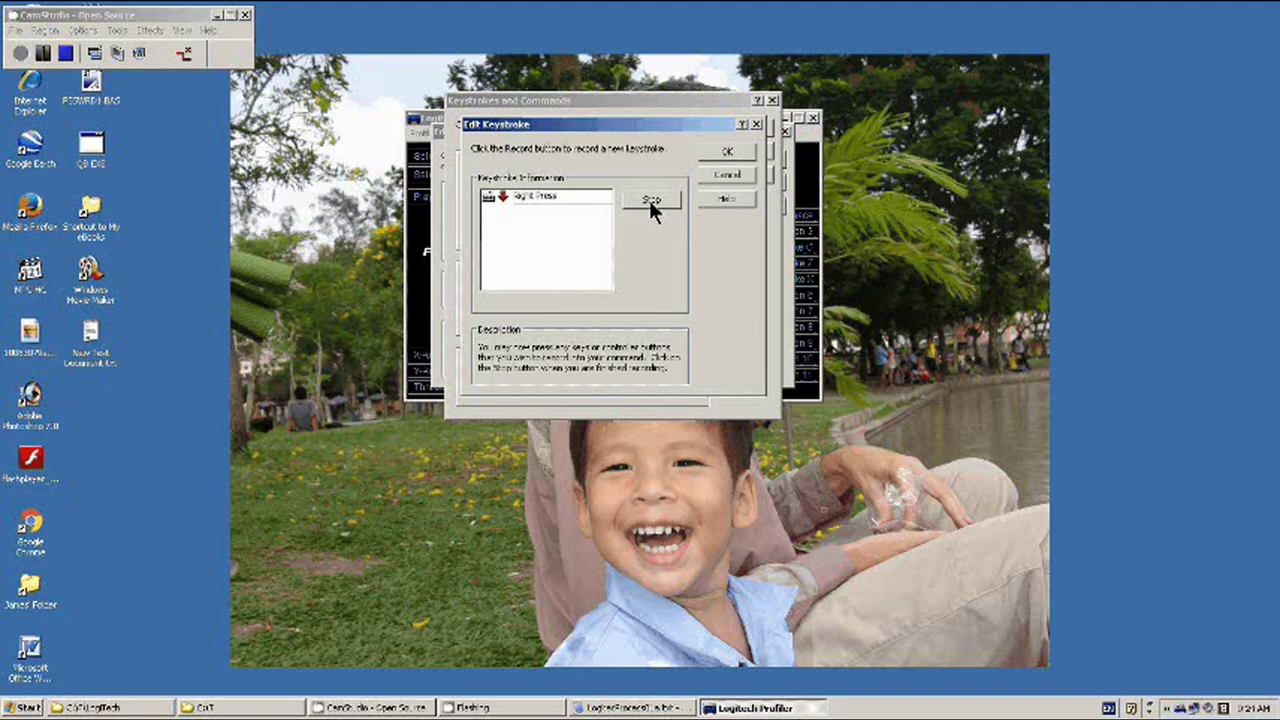
{"action": "left_click", "coordinate": [728, 153]}
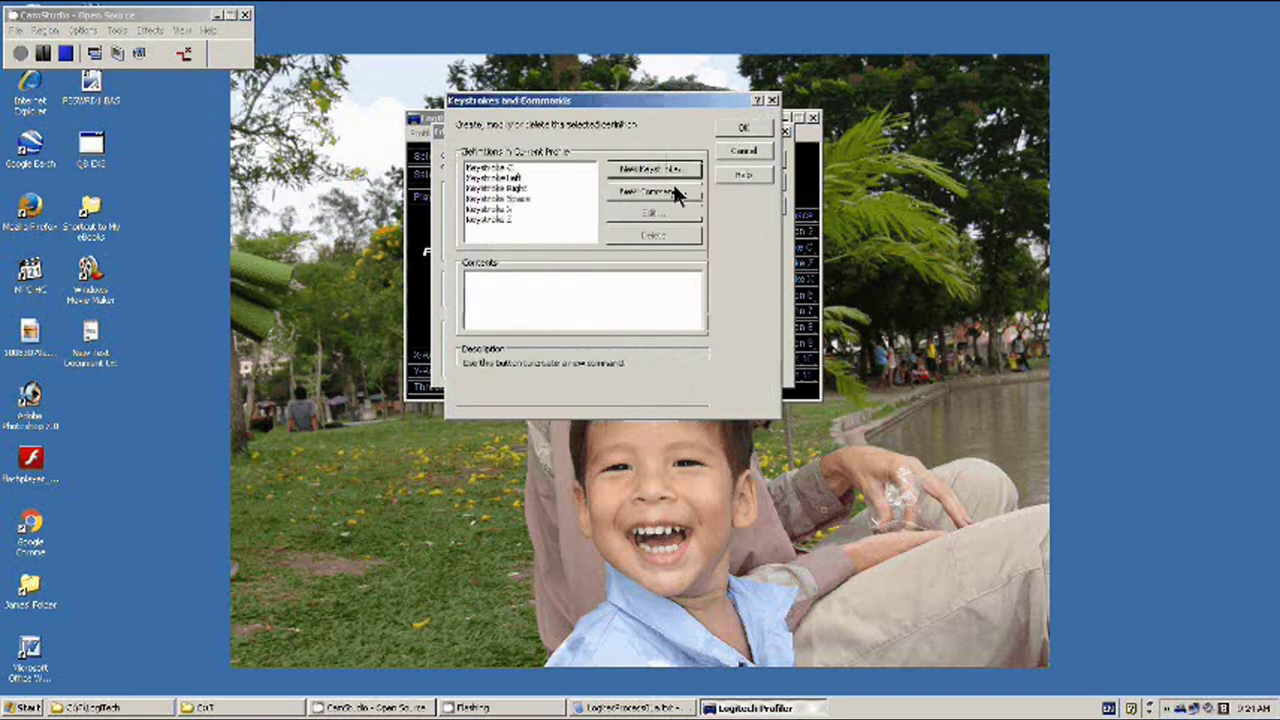
{"action": "left_click", "coordinate": [750, 130]}
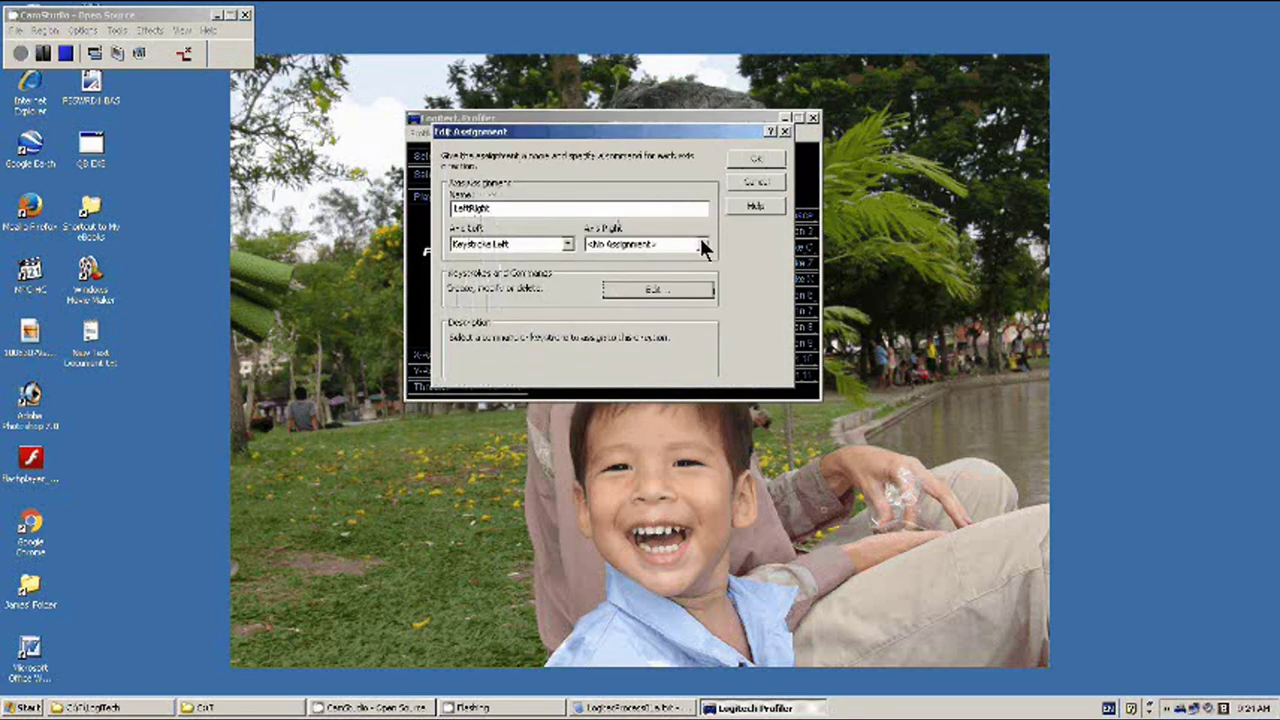
{"action": "left_click", "coordinate": [703, 245]}
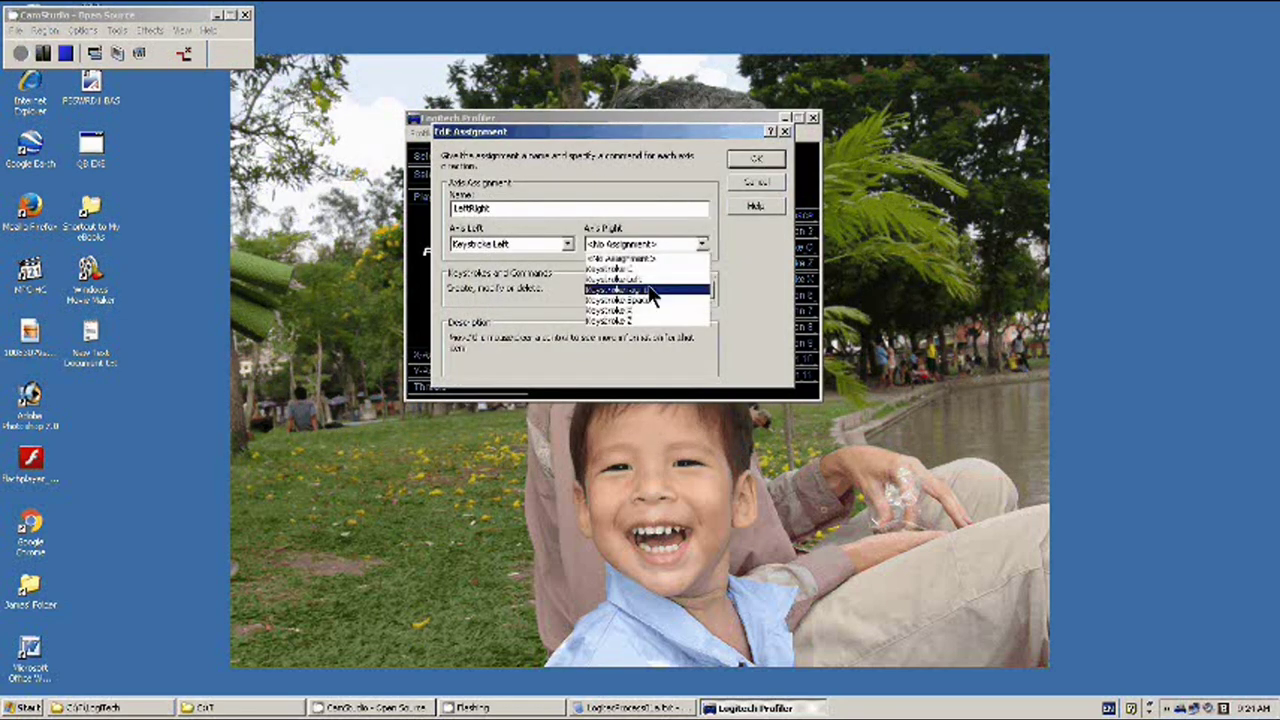
{"action": "left_click", "coordinate": [651, 290]}
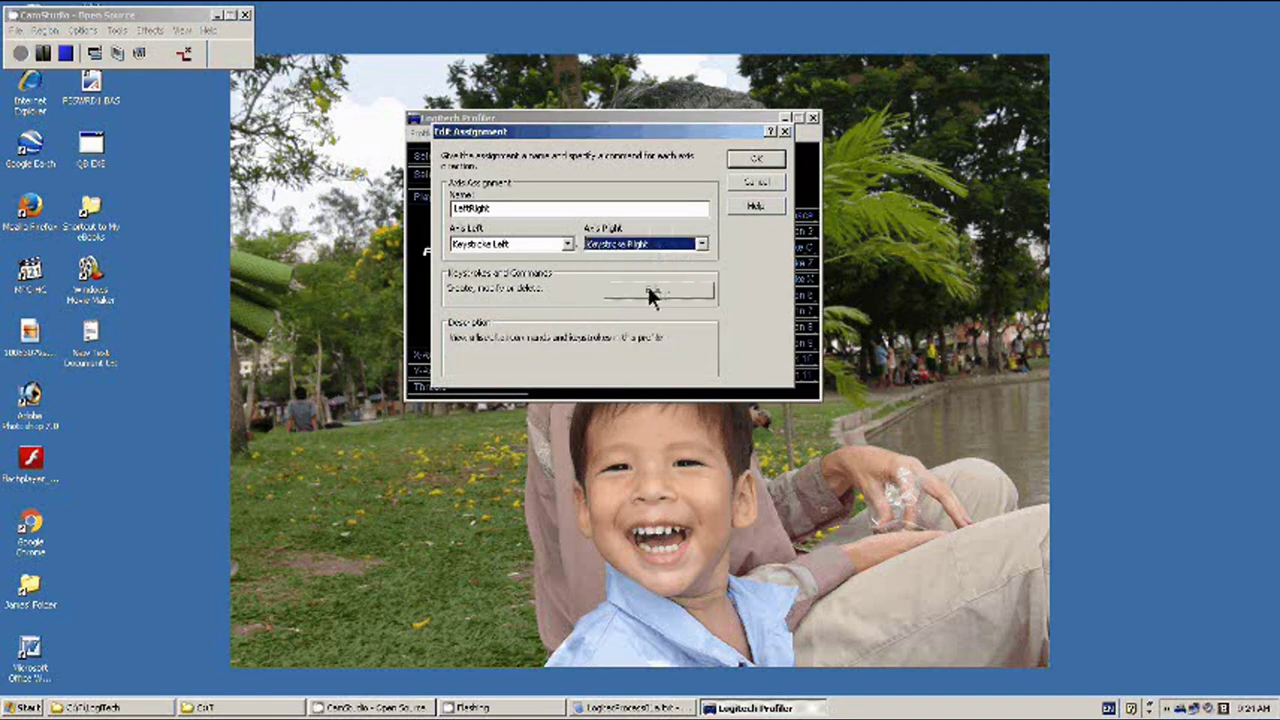
{"action": "left_click", "coordinate": [778, 157]}
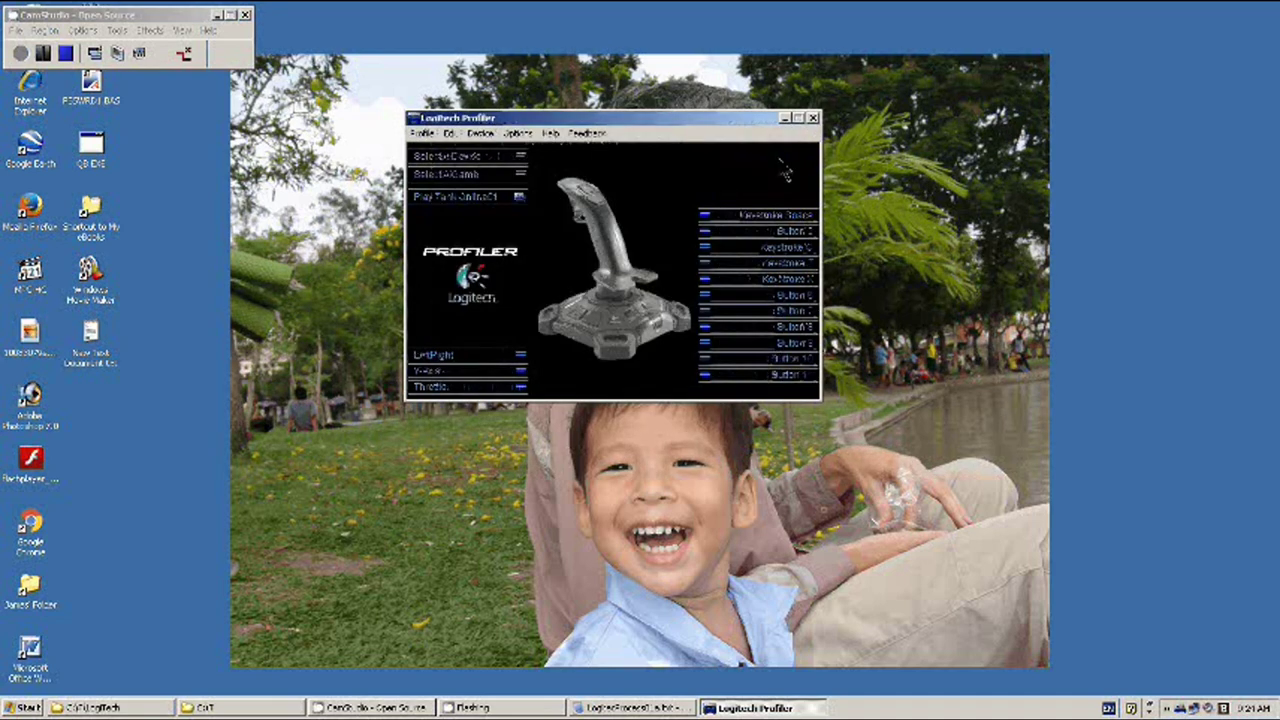
Create a new axis assignment named ForewardBackward for the joystick's Y-Axis.
{"action": "left_click", "coordinate": [521, 371]}
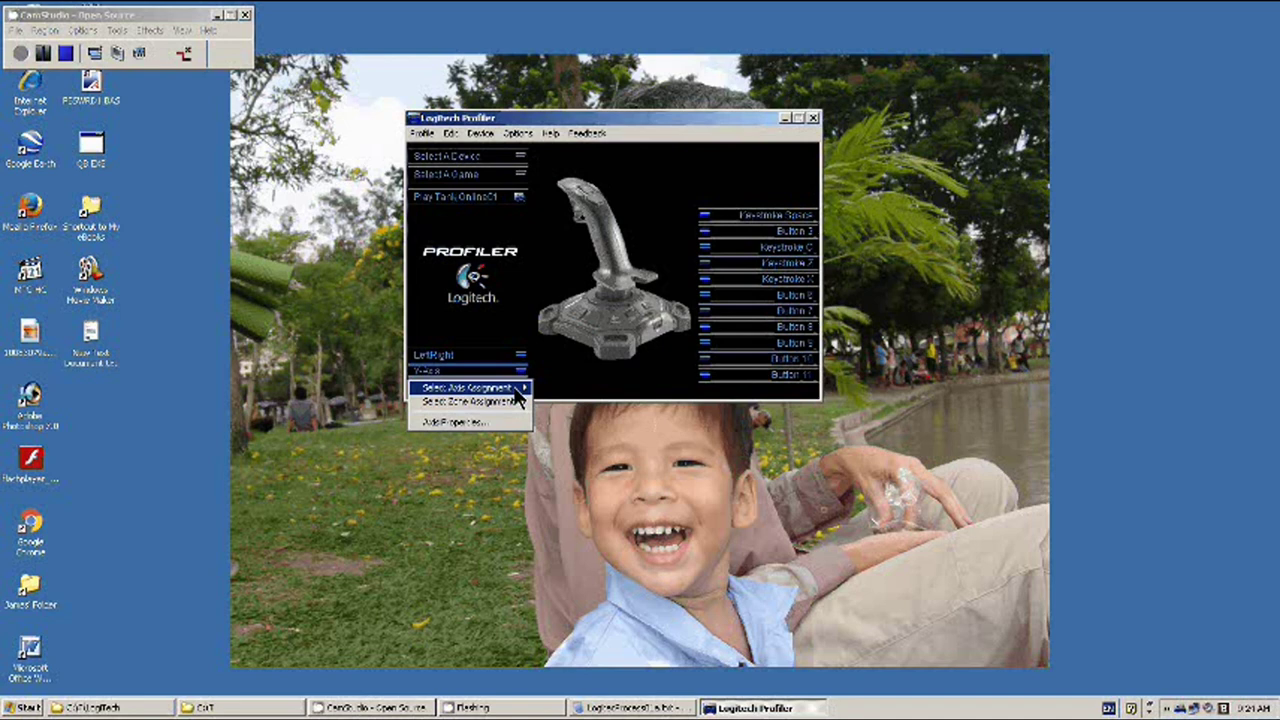
{"action": "left_click", "coordinate": [547, 398]}
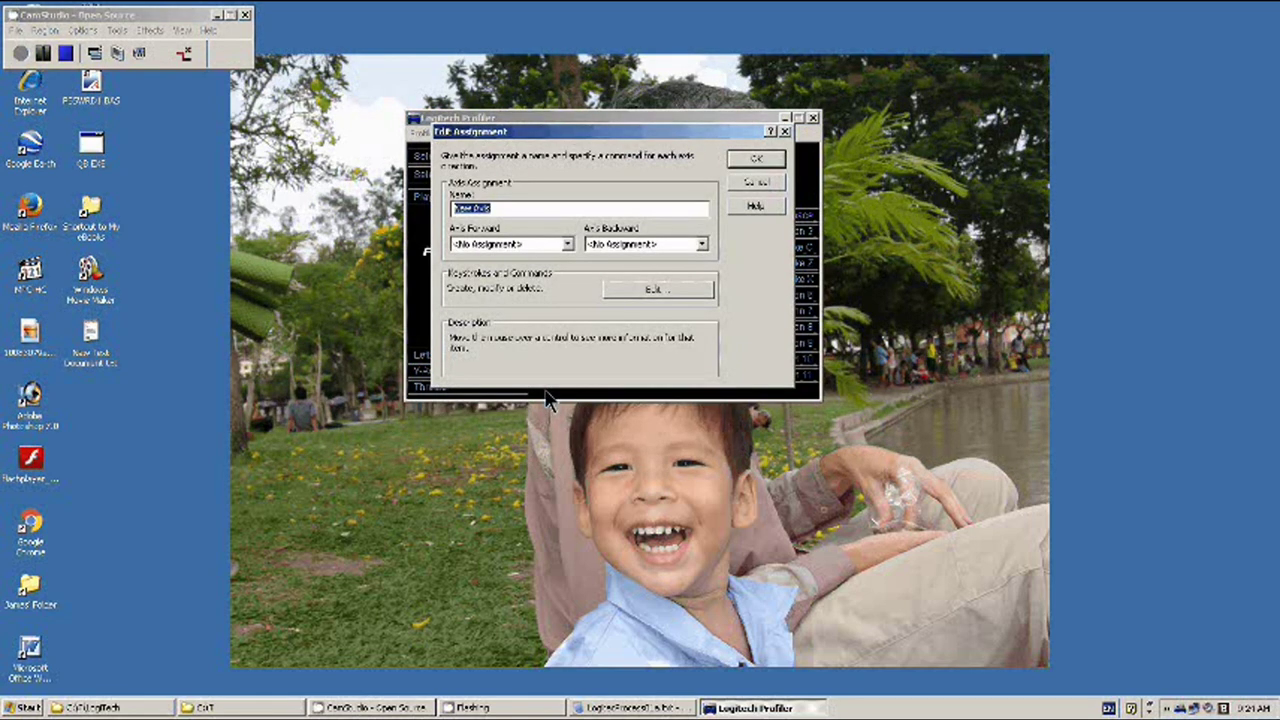
{"action": "type", "text": "Fo"}
{"action": "type", "text": "rwardSe"}
{"action": "type", "text": "ckward"}
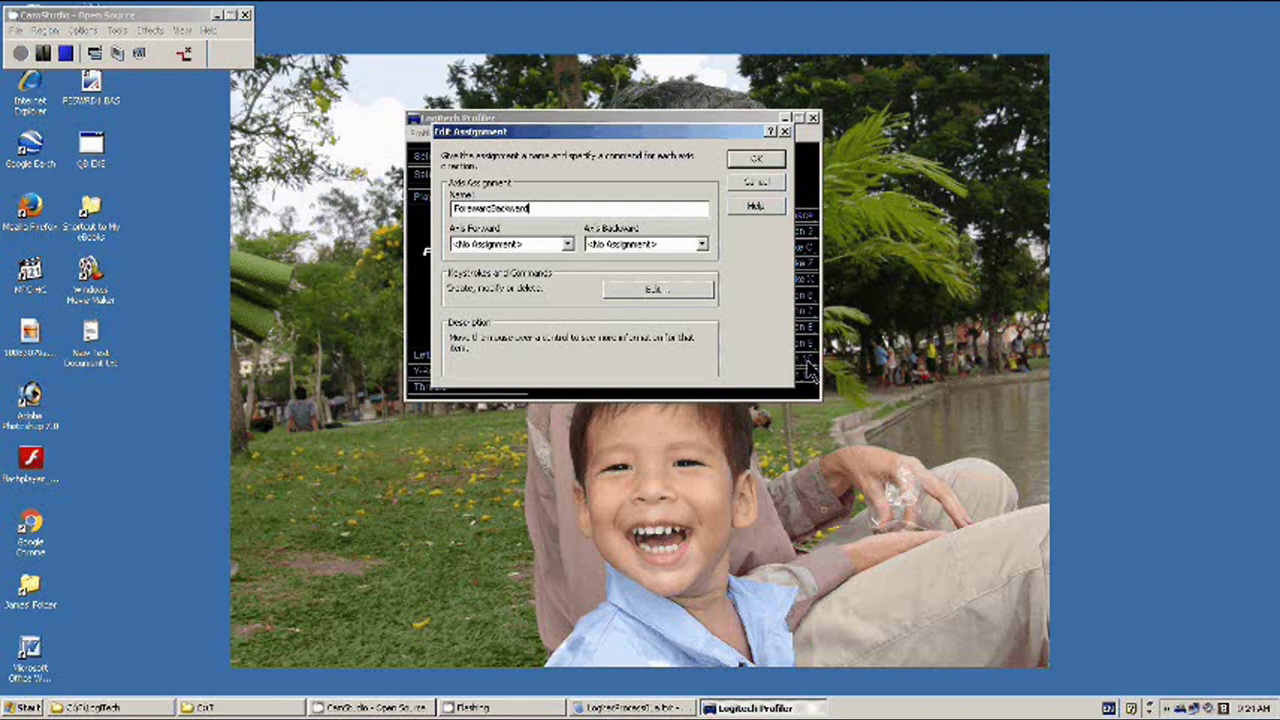
Record a new Up arrow keystroke and assign it to the Axis Forward direction of the ForewardBackward assignment.
{"action": "left_click", "coordinate": [567, 244]}
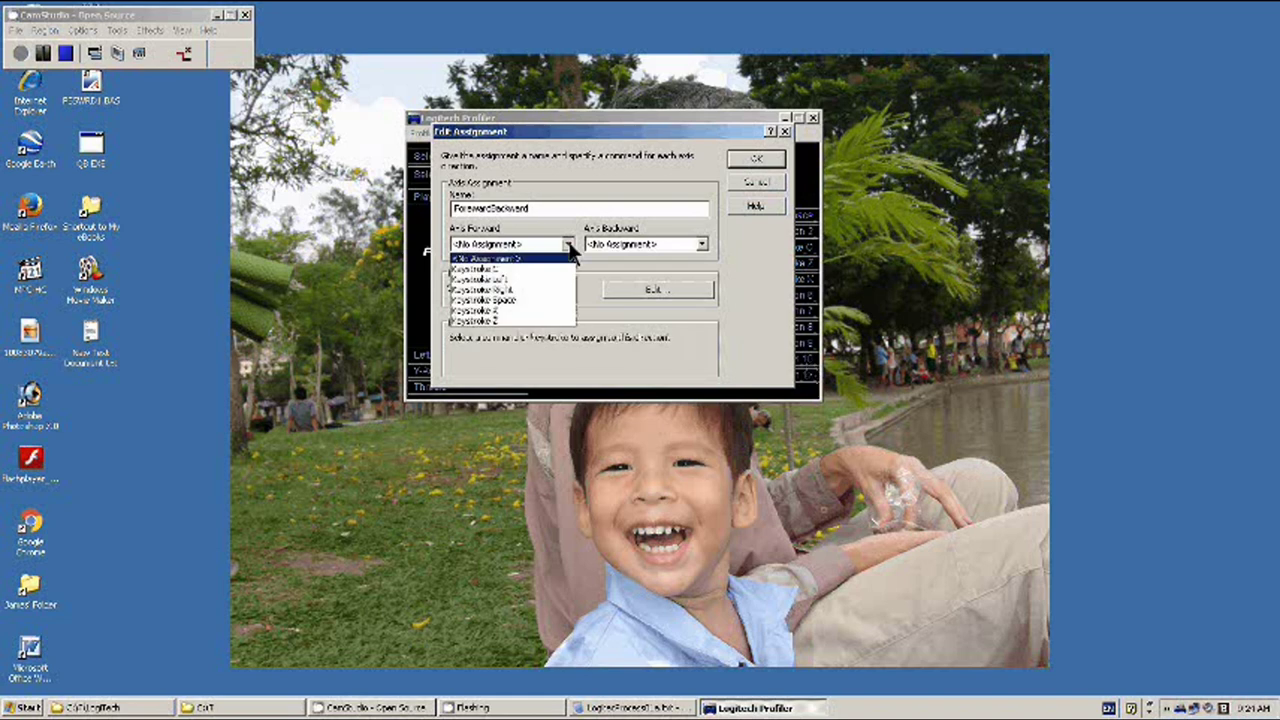
{"action": "left_click", "coordinate": [569, 245]}
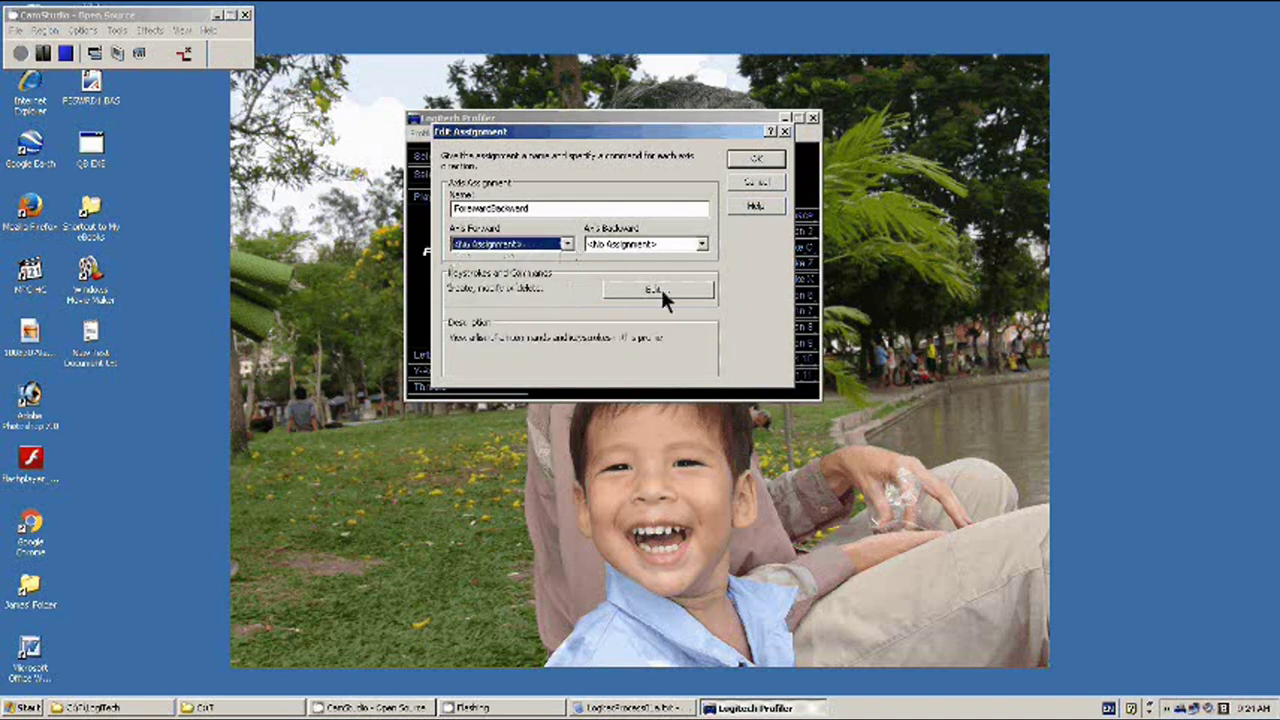
{"action": "left_click", "coordinate": [661, 289]}
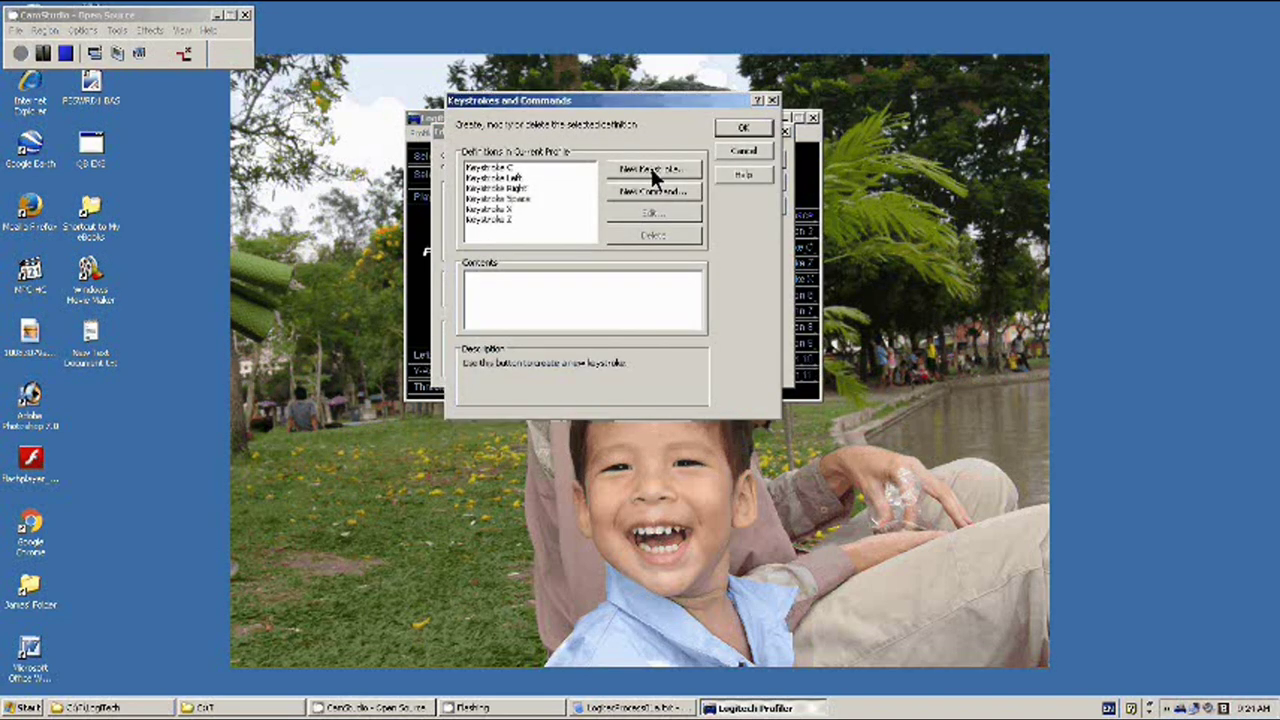
{"action": "left_click", "coordinate": [650, 168]}
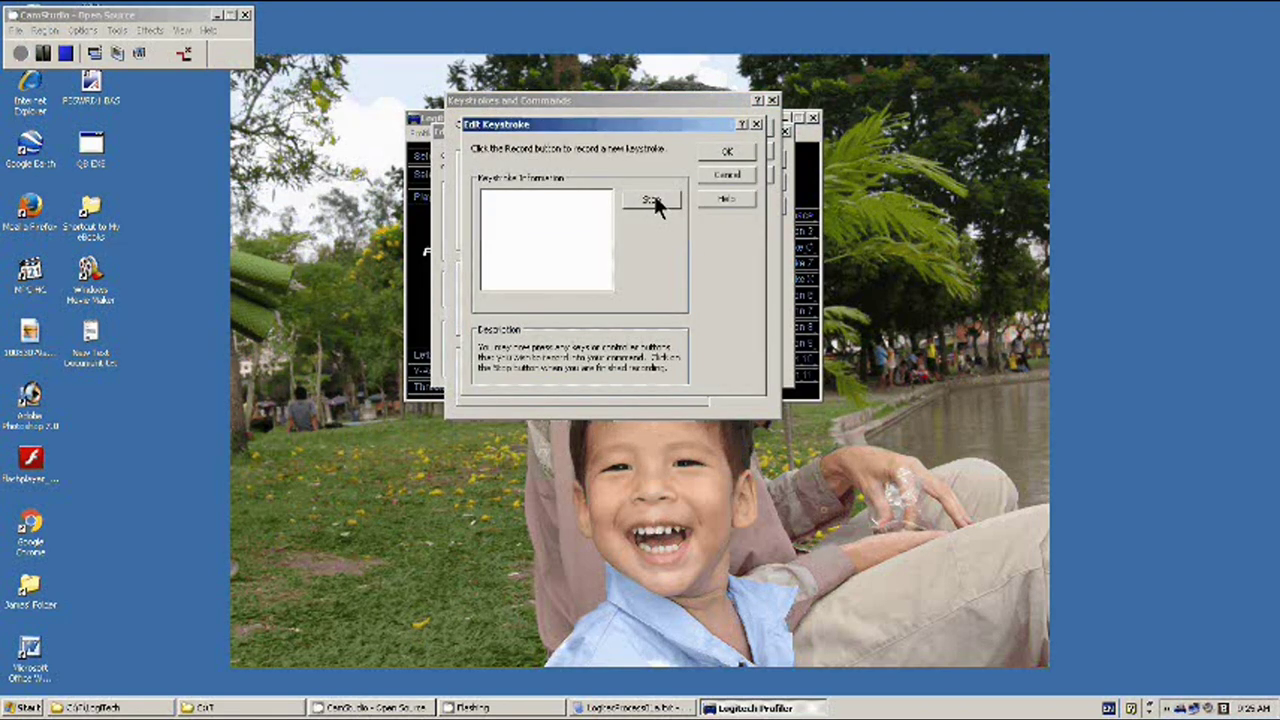
{"action": "key", "text": "Up"}
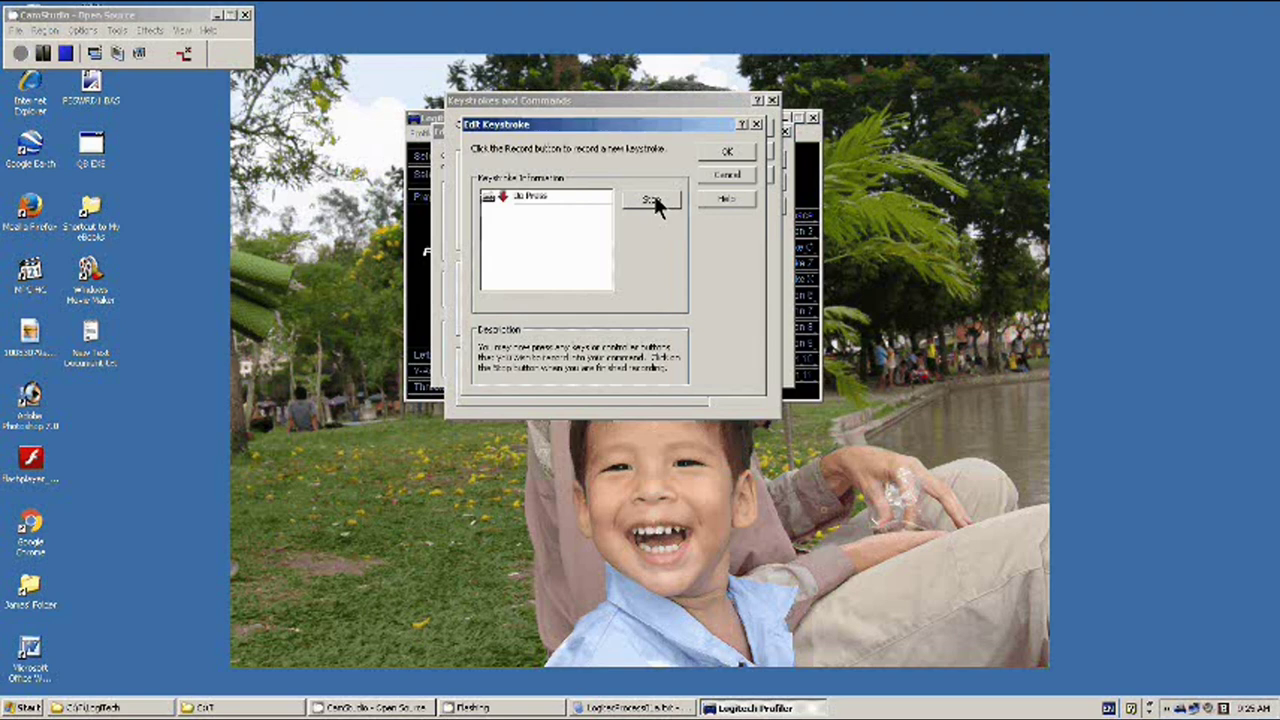
{"action": "left_click", "coordinate": [654, 199]}
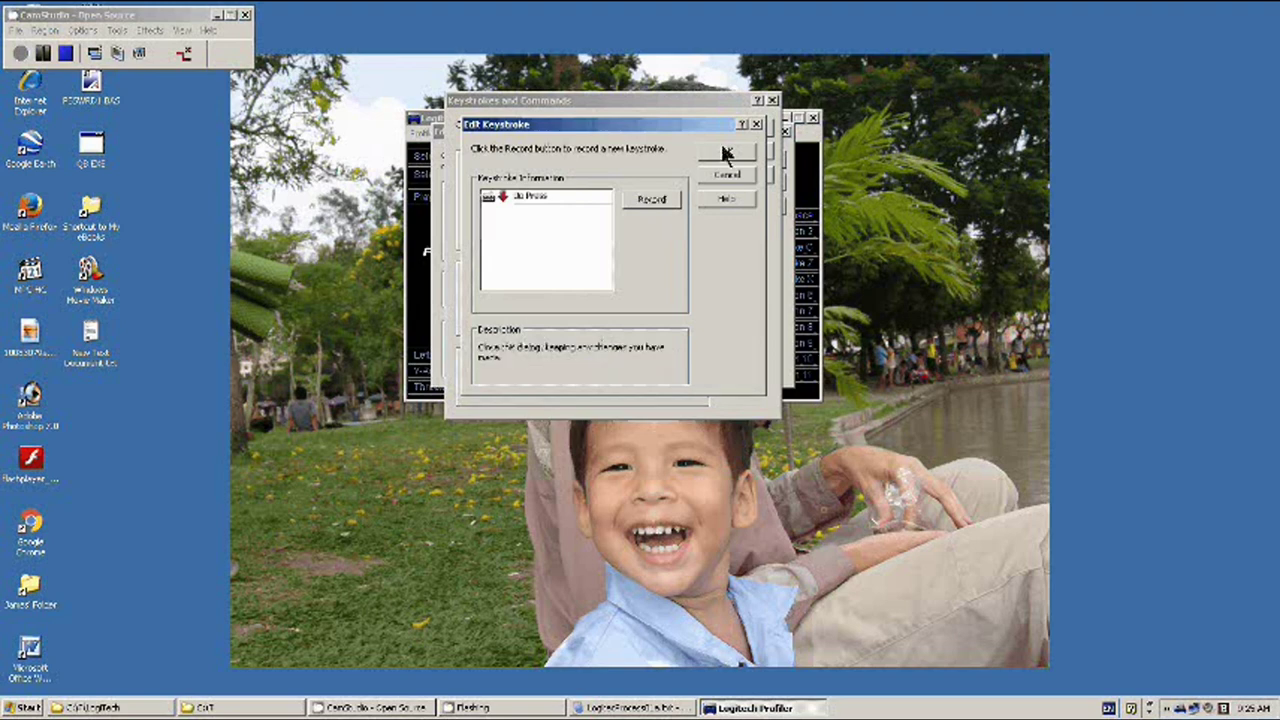
{"action": "left_click", "coordinate": [727, 152]}
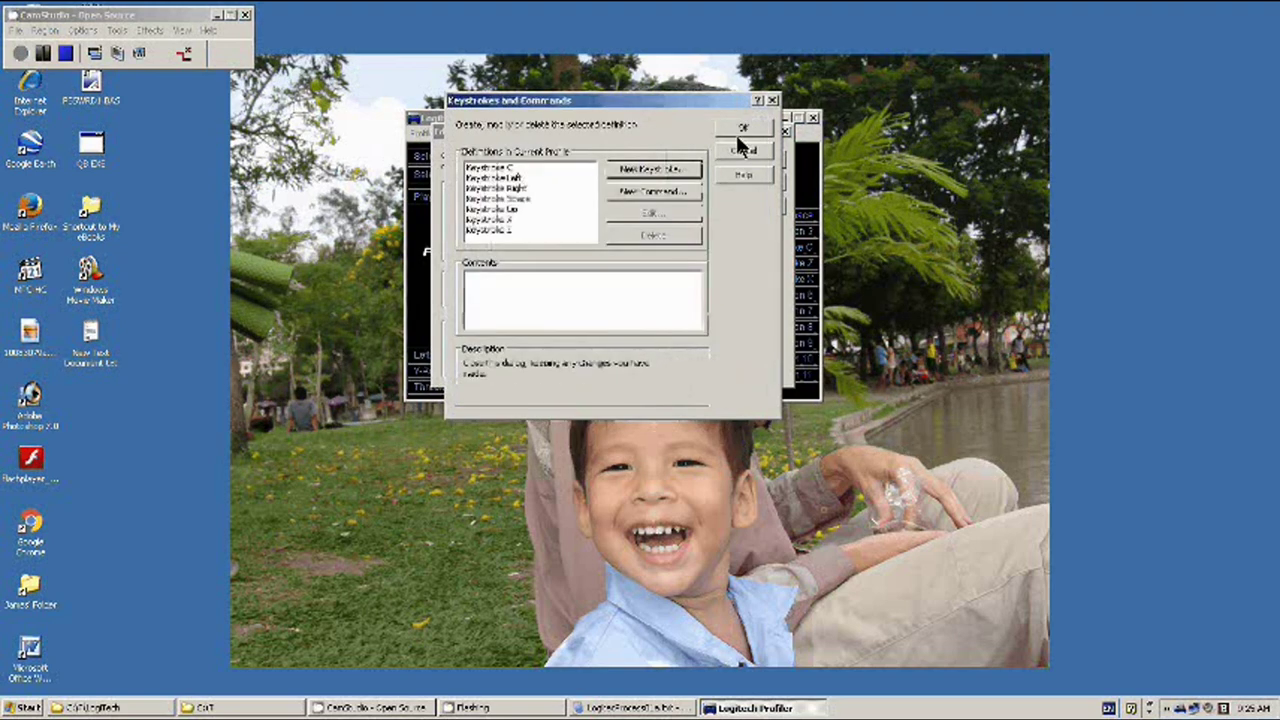
{"action": "left_click", "coordinate": [736, 135]}
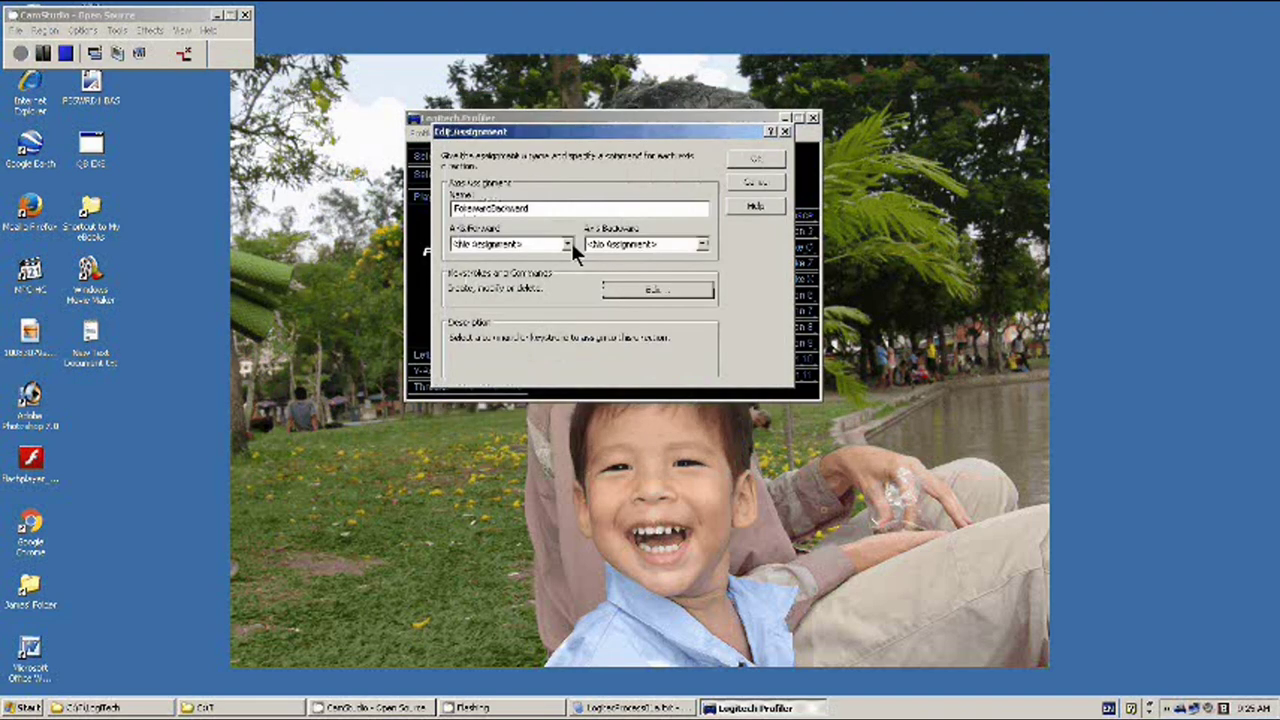
{"action": "left_click", "coordinate": [567, 244]}
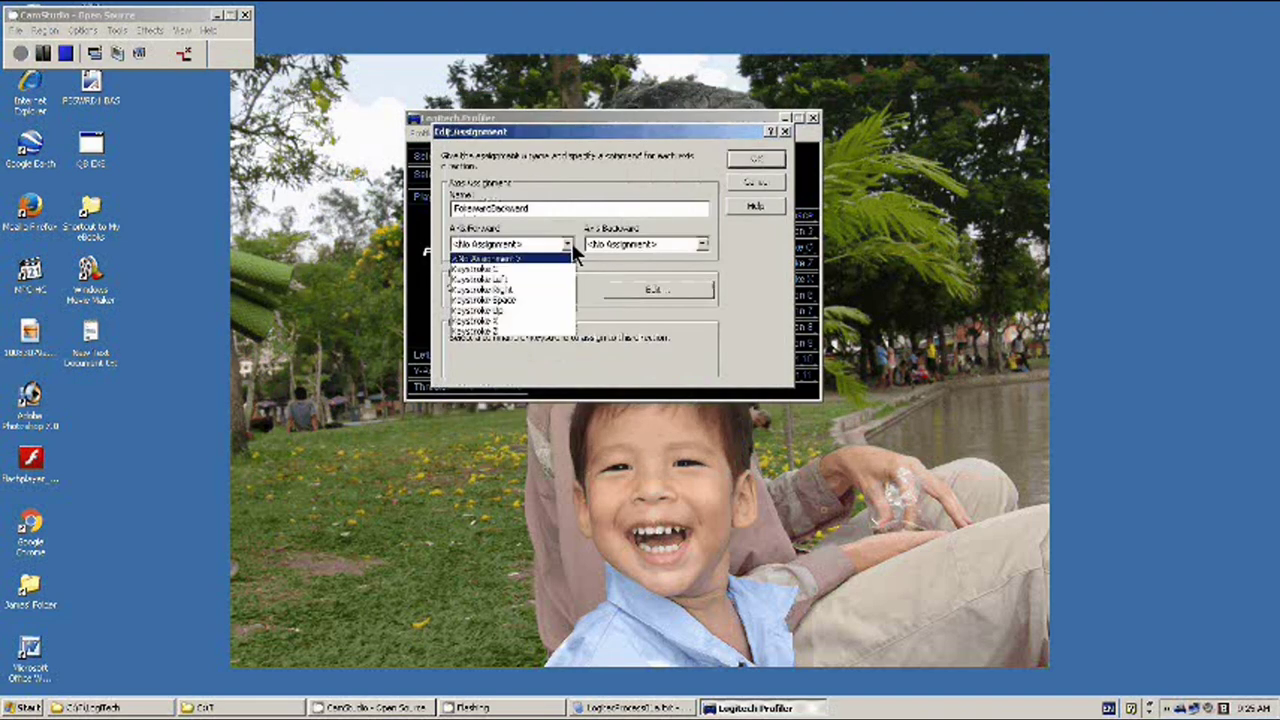
{"action": "left_click", "coordinate": [509, 311]}
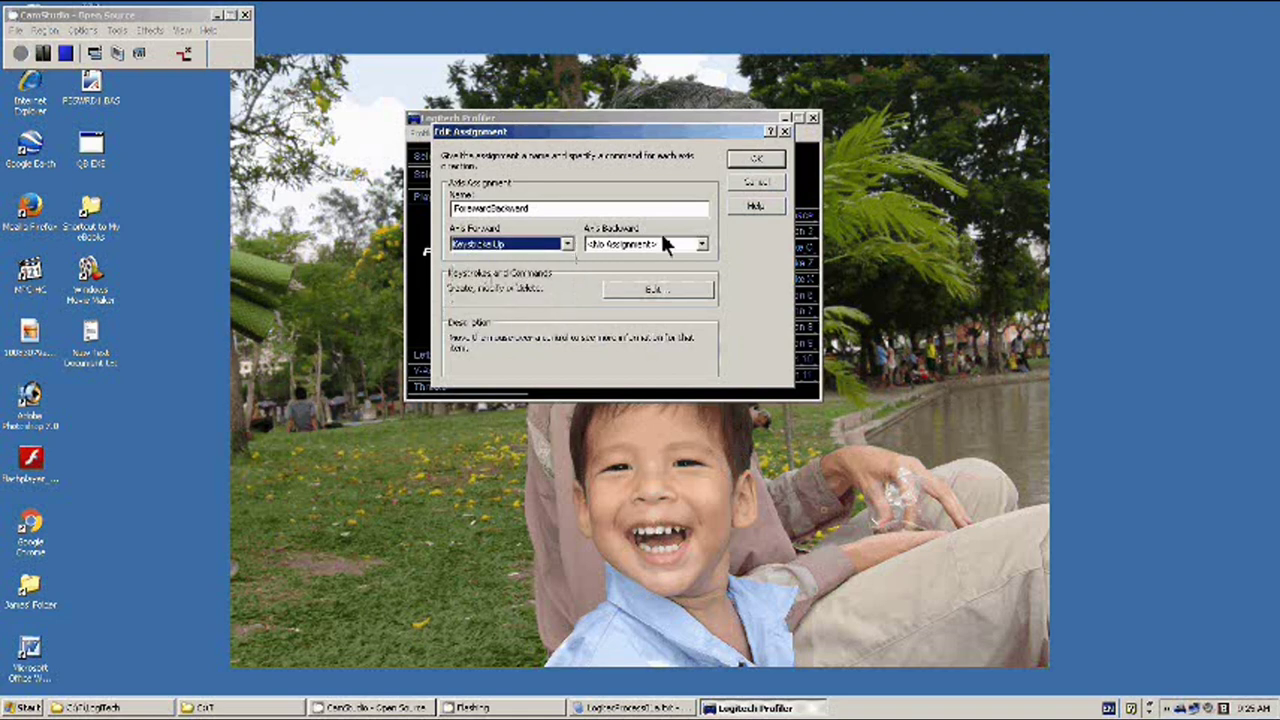
Record a new Down arrow keystroke, assign it to the Axis Backward direction, and save the ForewardBackward assignment.
{"action": "left_click", "coordinate": [638, 288]}
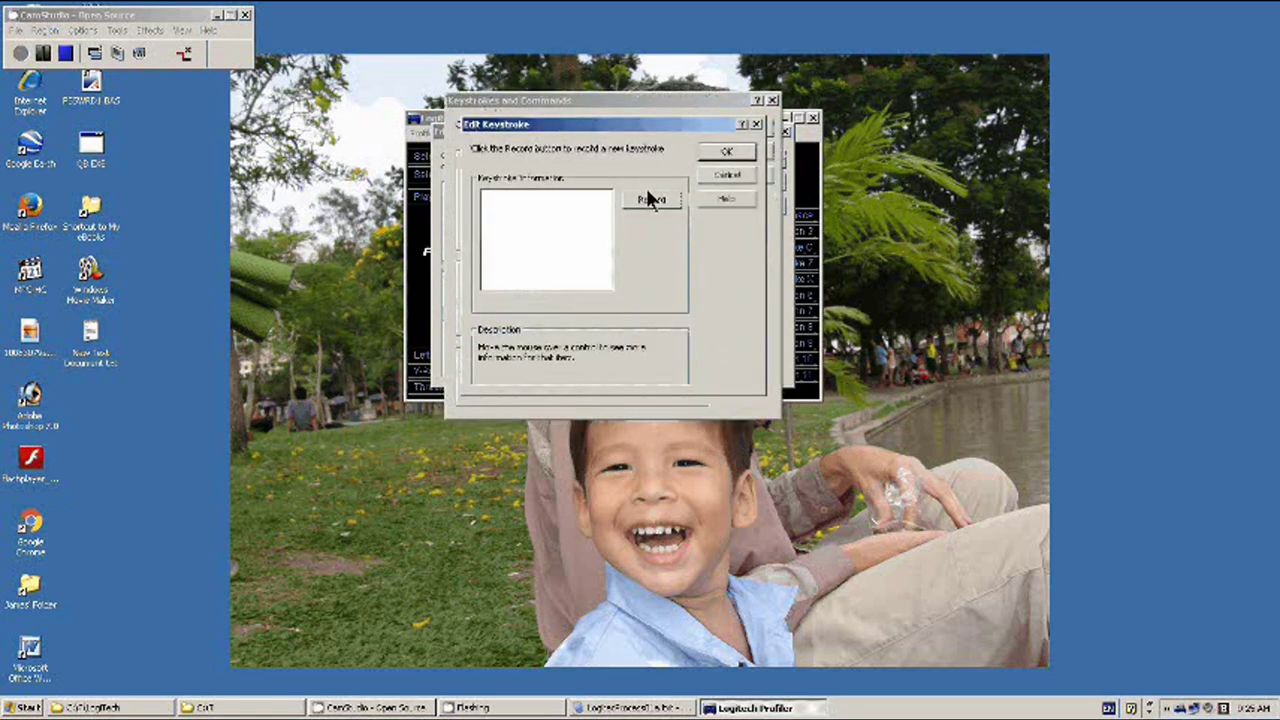
{"action": "left_click", "coordinate": [651, 200]}
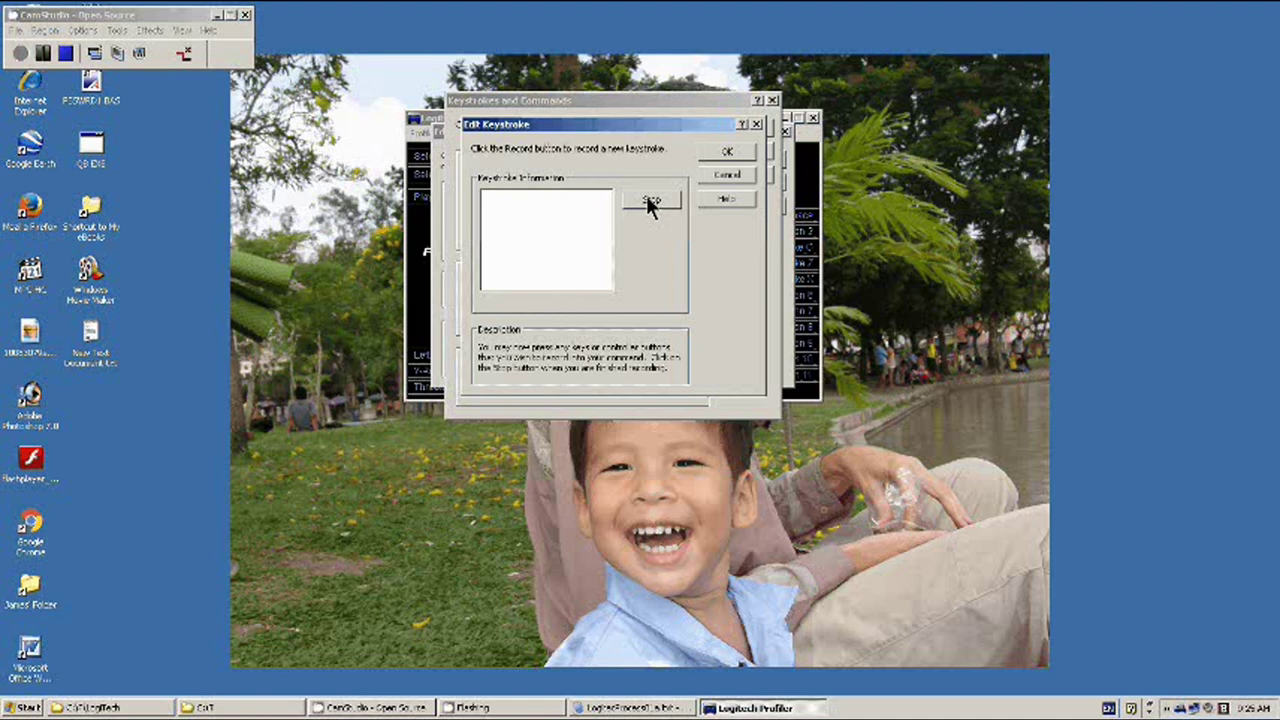
{"action": "key", "text": "Down"}
{"action": "left_click", "coordinate": [651, 200]}
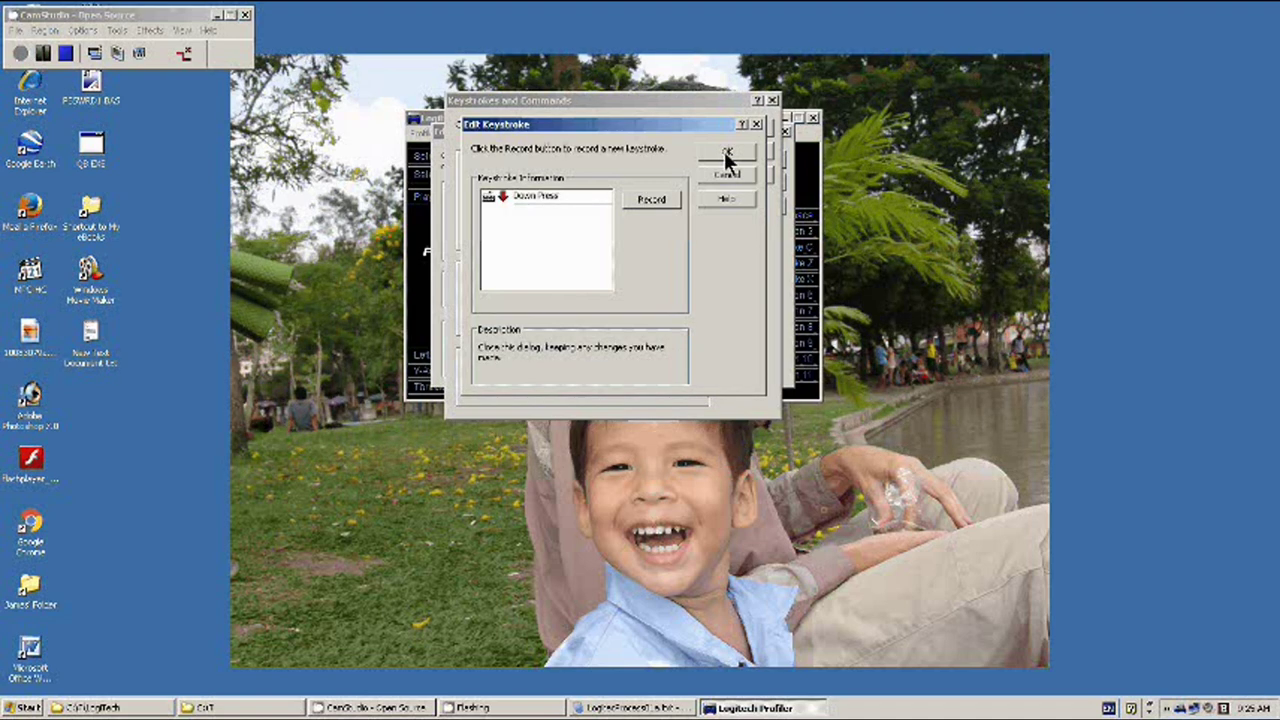
{"action": "left_click", "coordinate": [727, 155]}
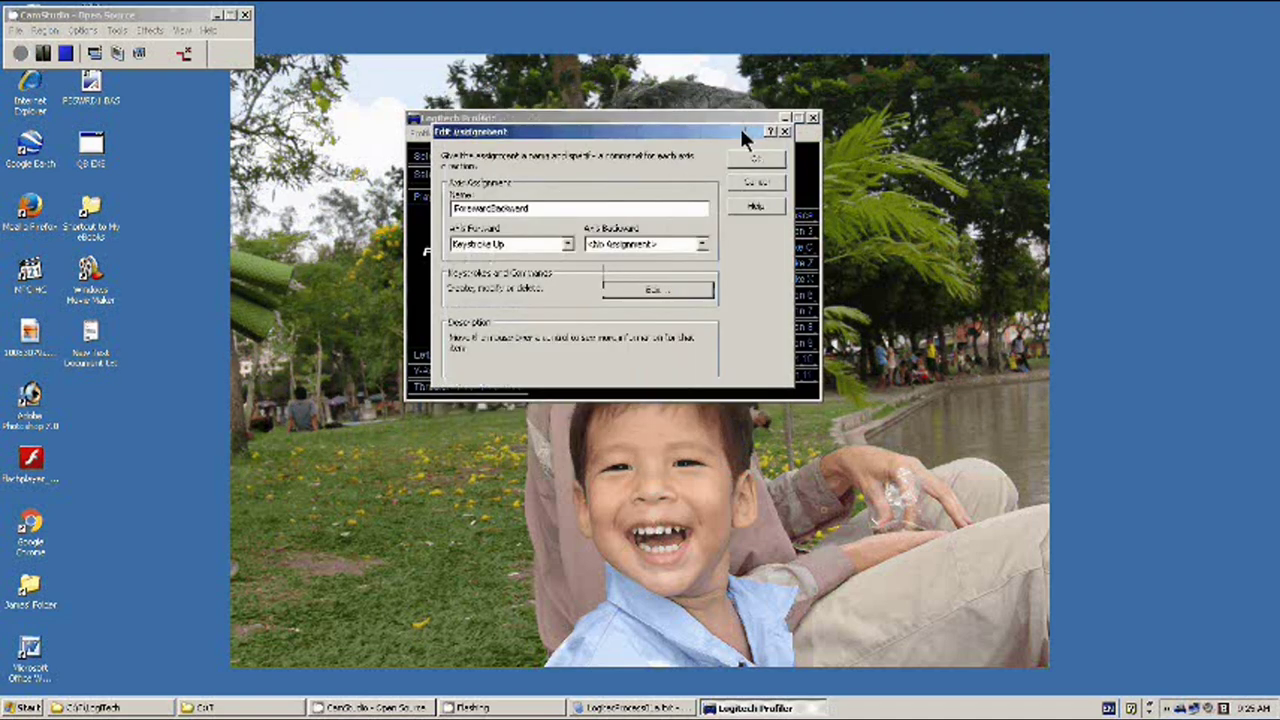
{"action": "left_click", "coordinate": [702, 245]}
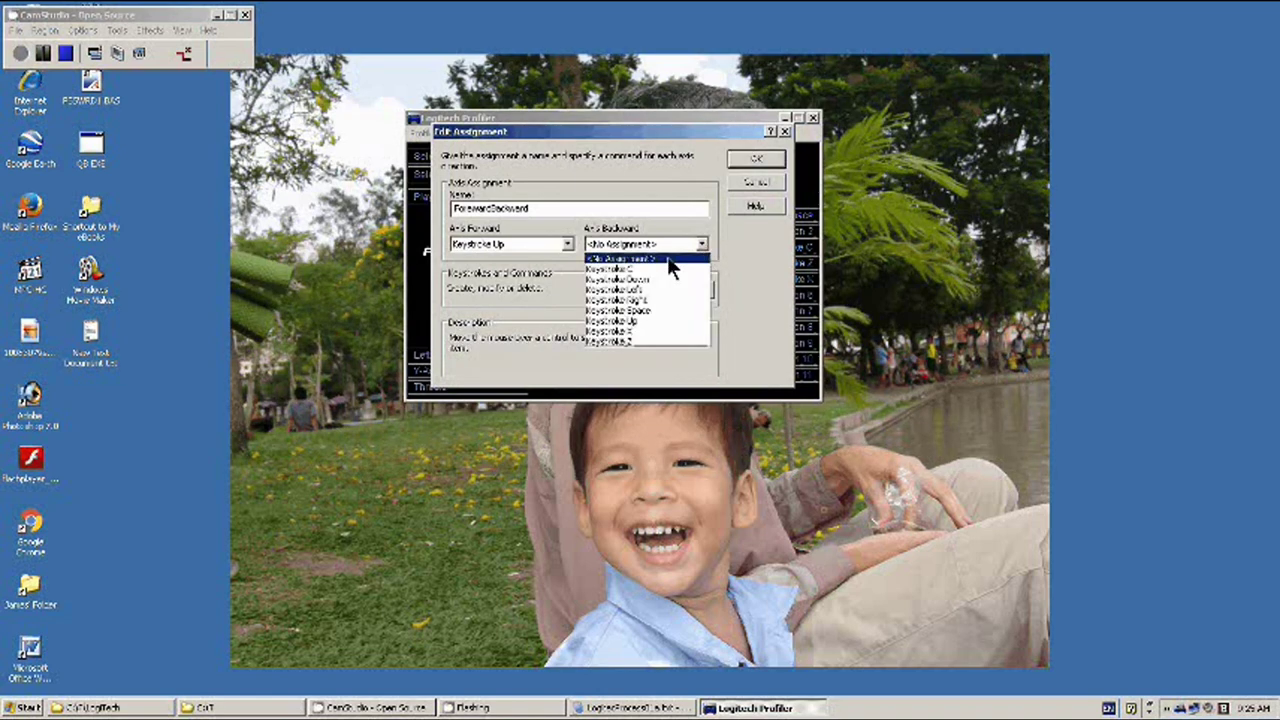
{"action": "left_click", "coordinate": [655, 280]}
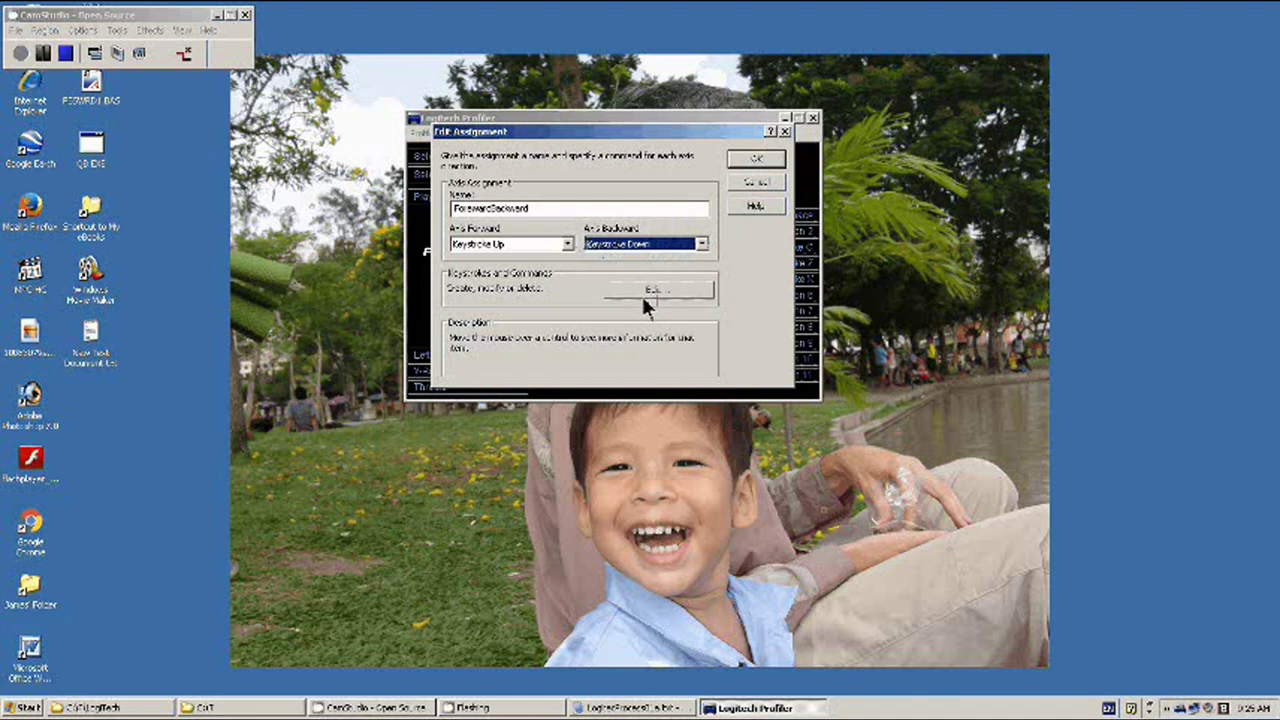
{"action": "key", "text": "Return"}
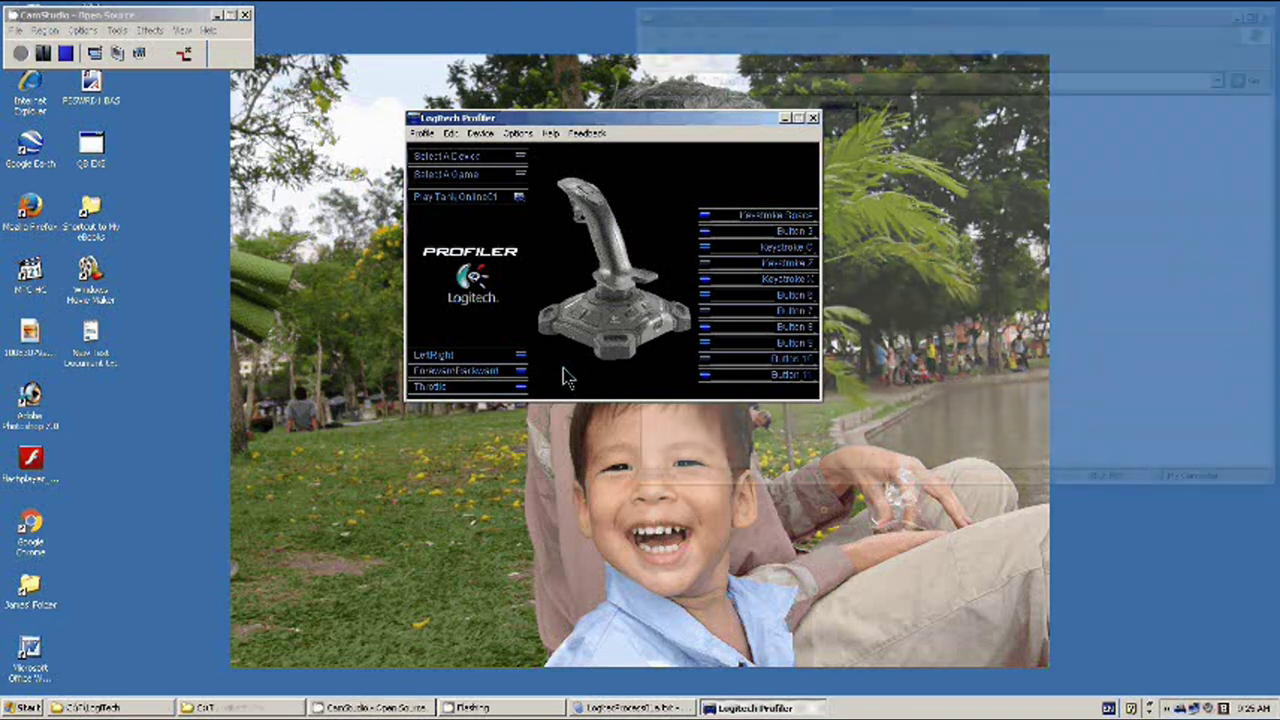
Export the current game profile to the LogiTech folder as TankiOnline01.
{"action": "left_click", "coordinate": [423, 136]}
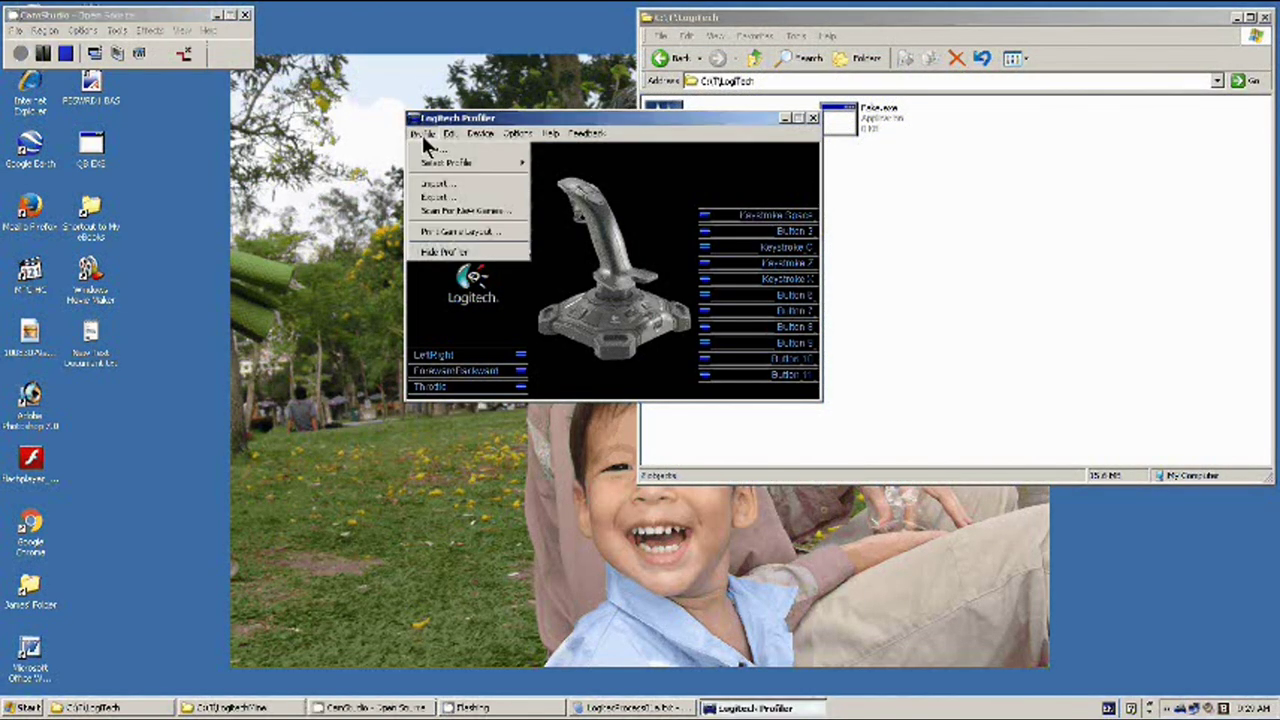
{"action": "left_click", "coordinate": [437, 198]}
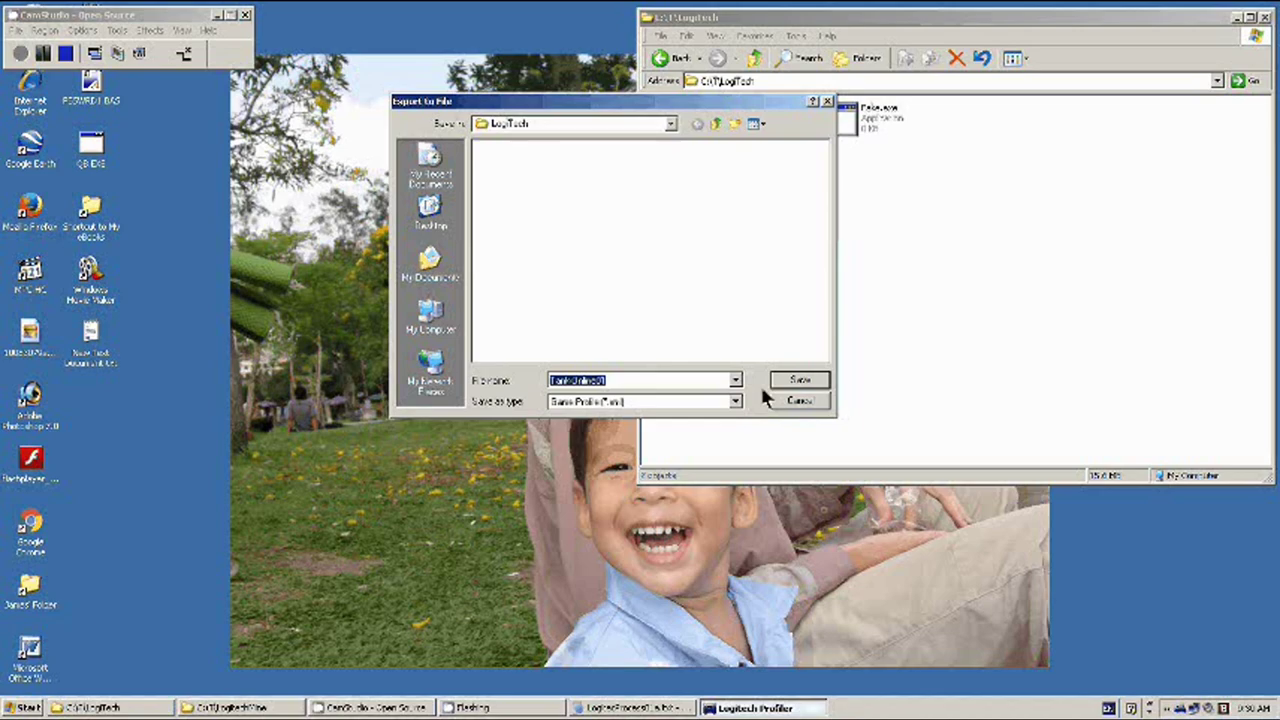
{"action": "key", "text": "Return"}
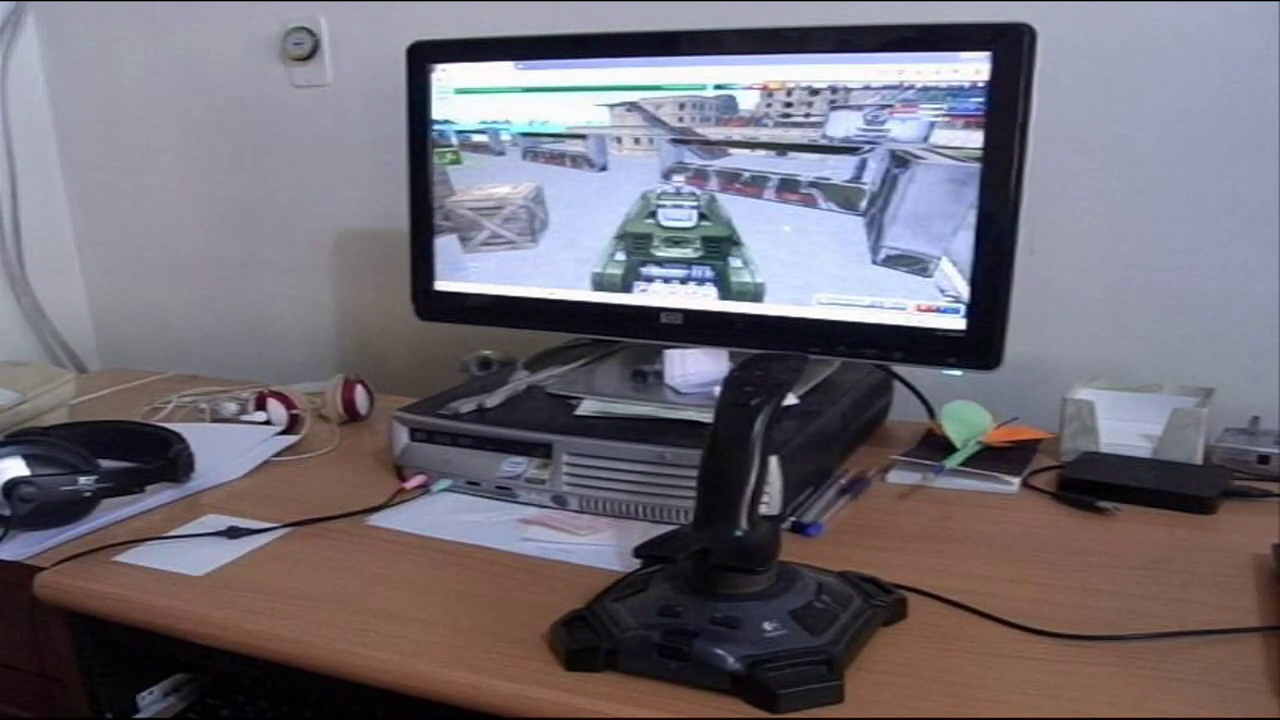
{"action": "left_click", "coordinate": [690, 122]}
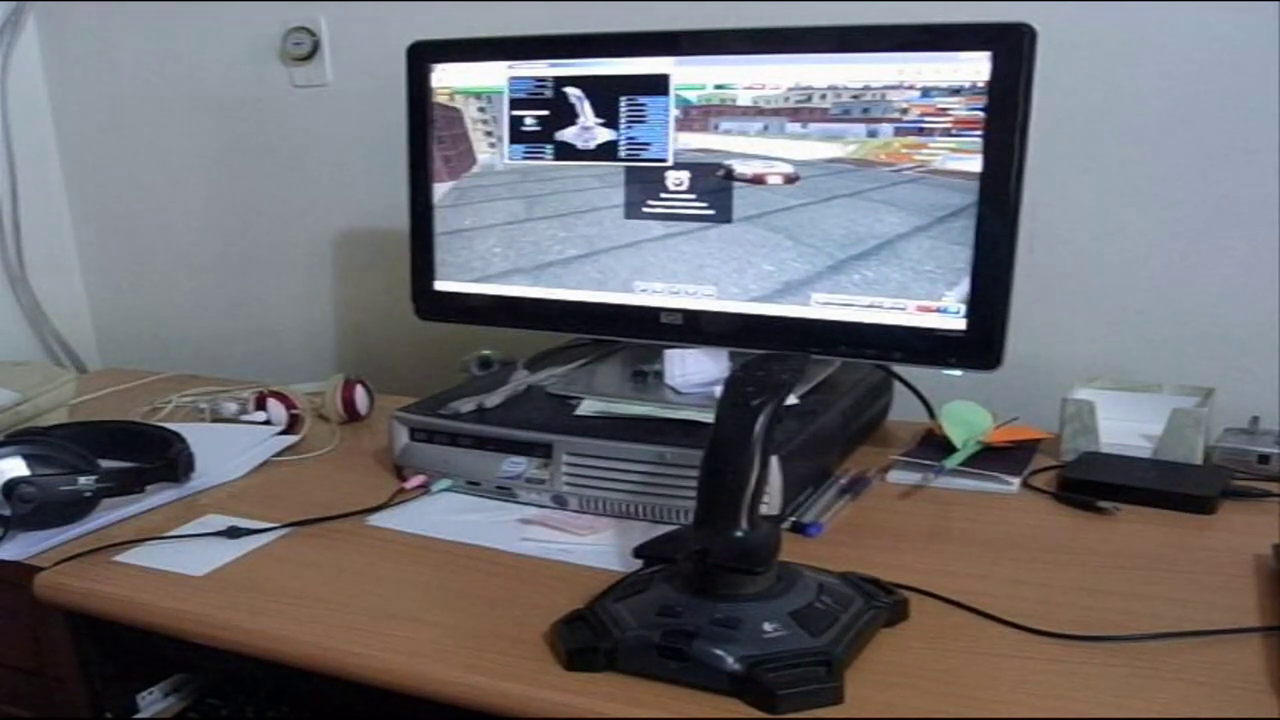
{"action": "left_click", "coordinate": [656, 84]}
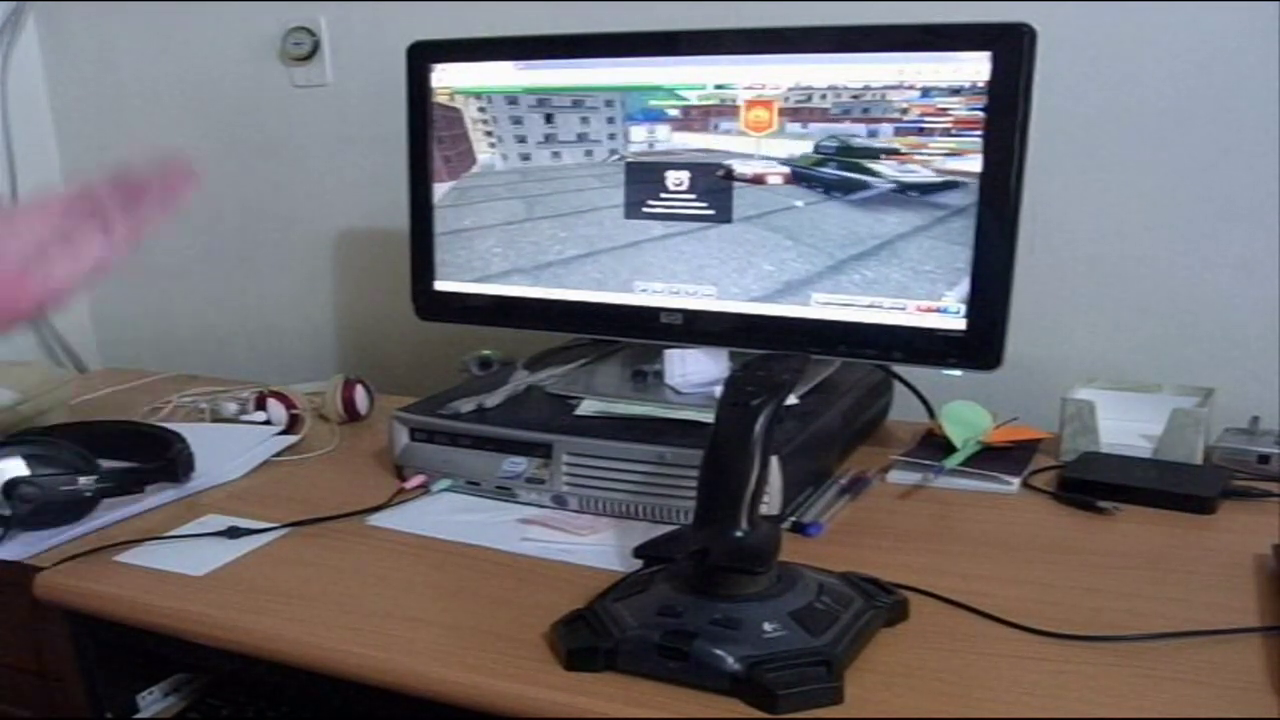